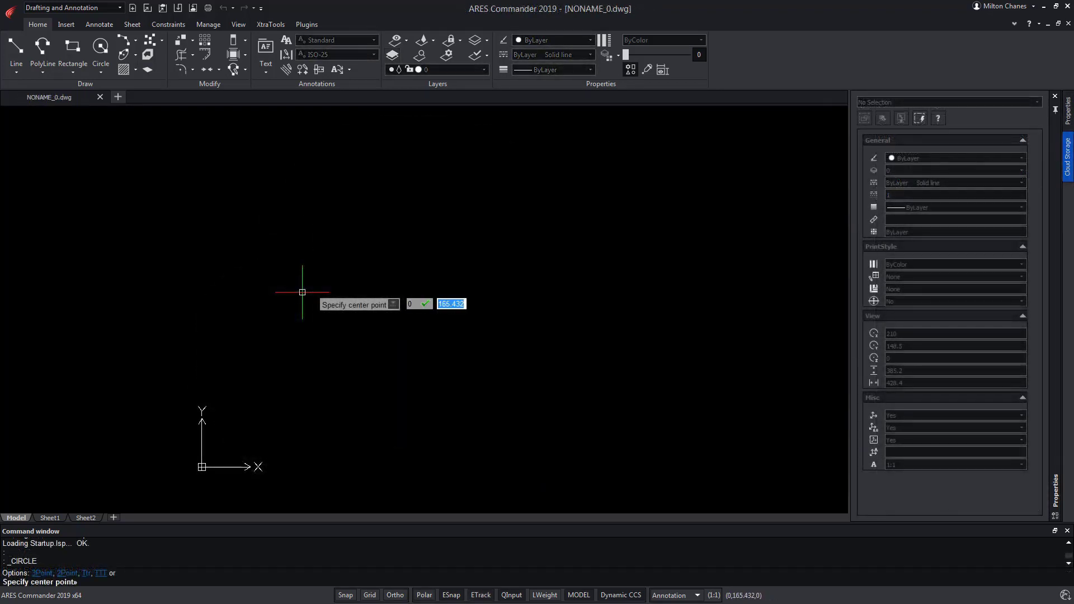
# Draw three concentric circles at 0,0,0 with radii 110, 80 and 60.
pyautogui.write('0,0,0')
pyautogui.press('Return')
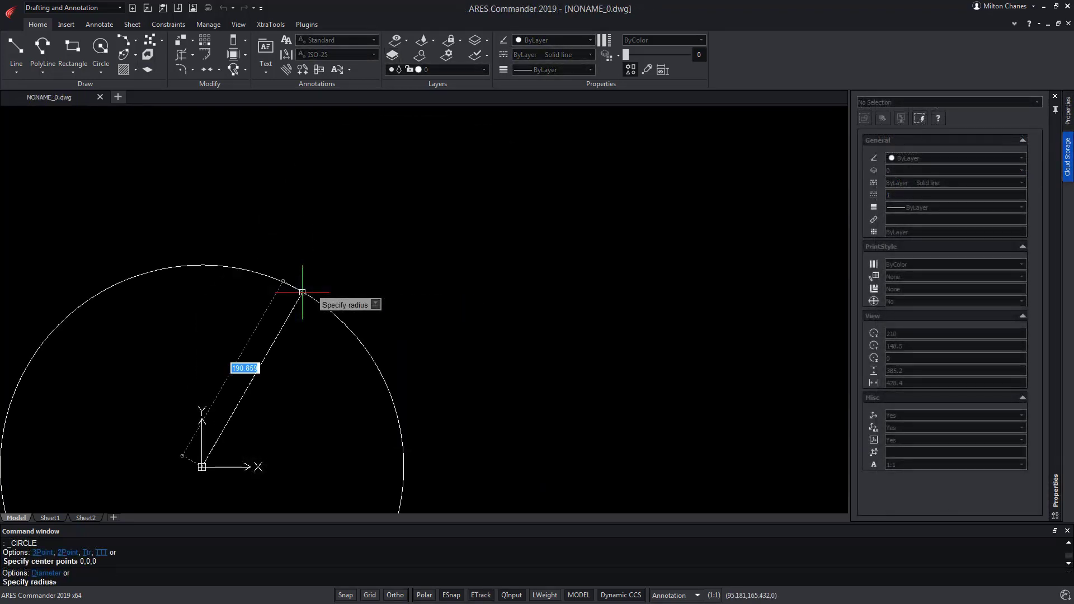
pyautogui.write('110')
pyautogui.press('Return')
pyautogui.press('Return')
pyautogui.write('0,0,0')
pyautogui.press('Return')
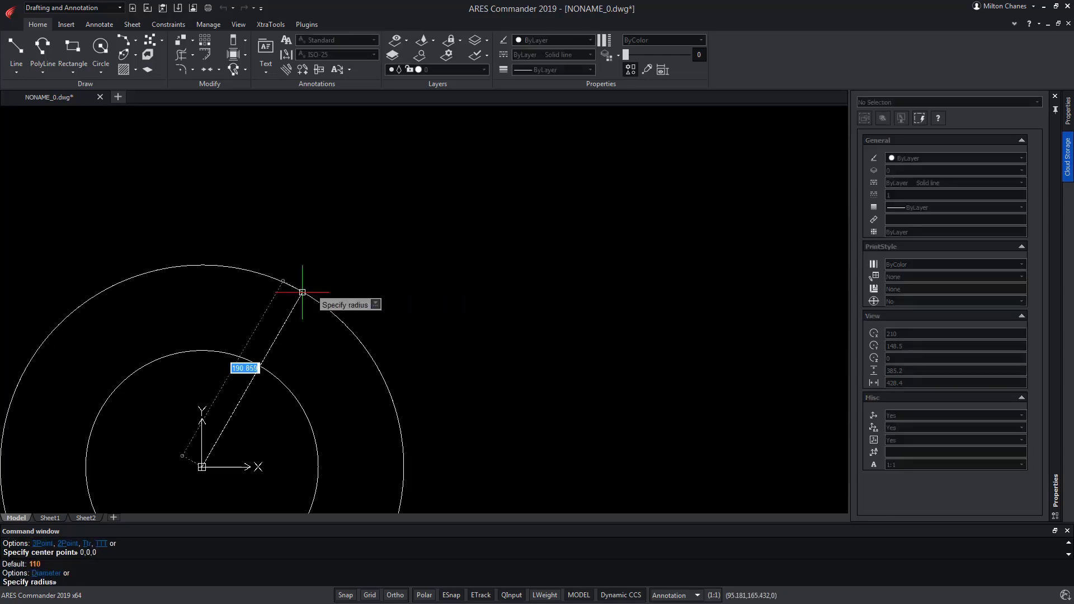
pyautogui.write('80')
pyautogui.press('Return')
pyautogui.press('Return')
pyautogui.write('0,0,0')
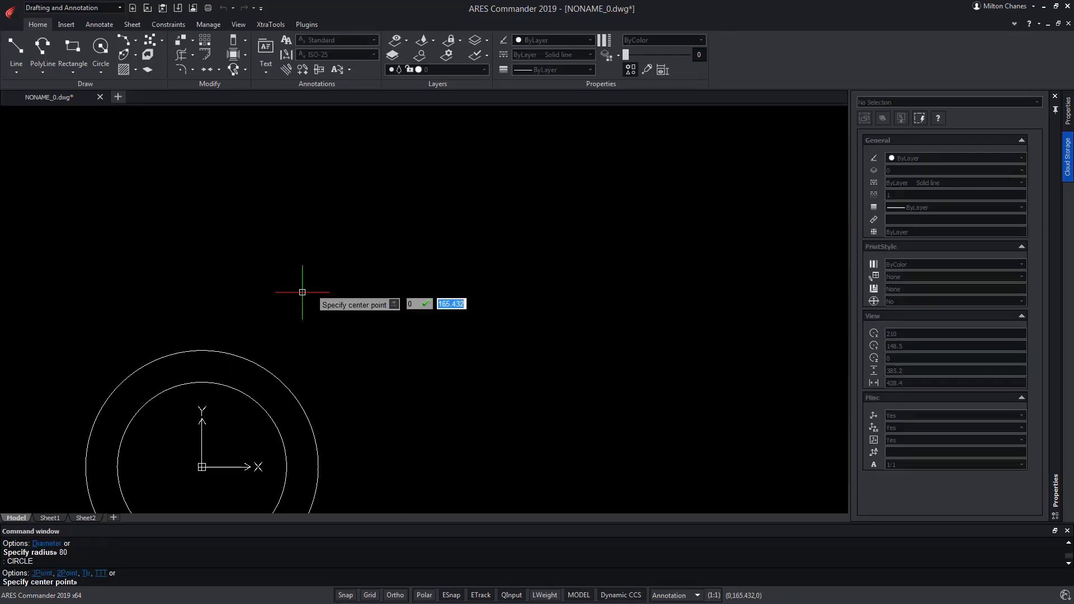
pyautogui.press('Return')
pyautogui.write('60')
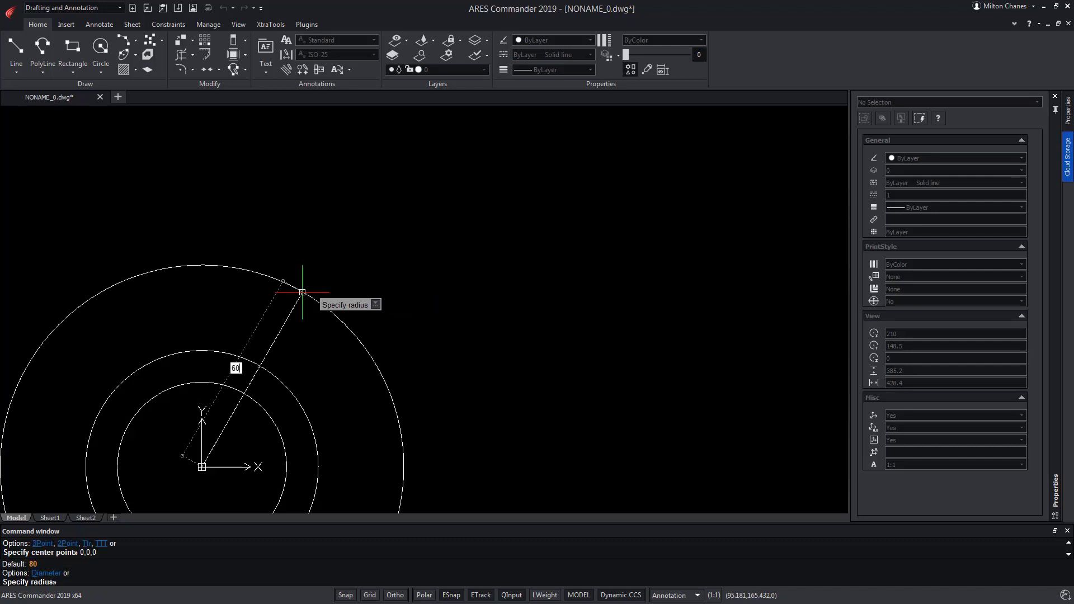
pyautogui.press('Return')
pyautogui.middleClick(400, 262)
pyautogui.middleClick(400, 263)
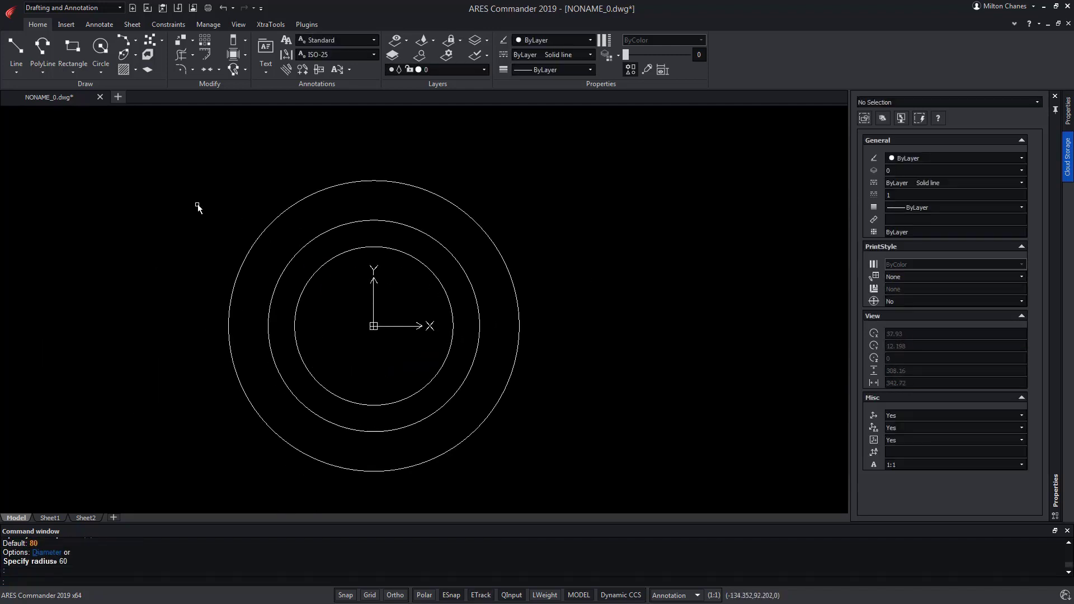
# Draw a radius-10 circle on the middle circle's top quadrant and move it 15 up.
pyautogui.click(106, 49)
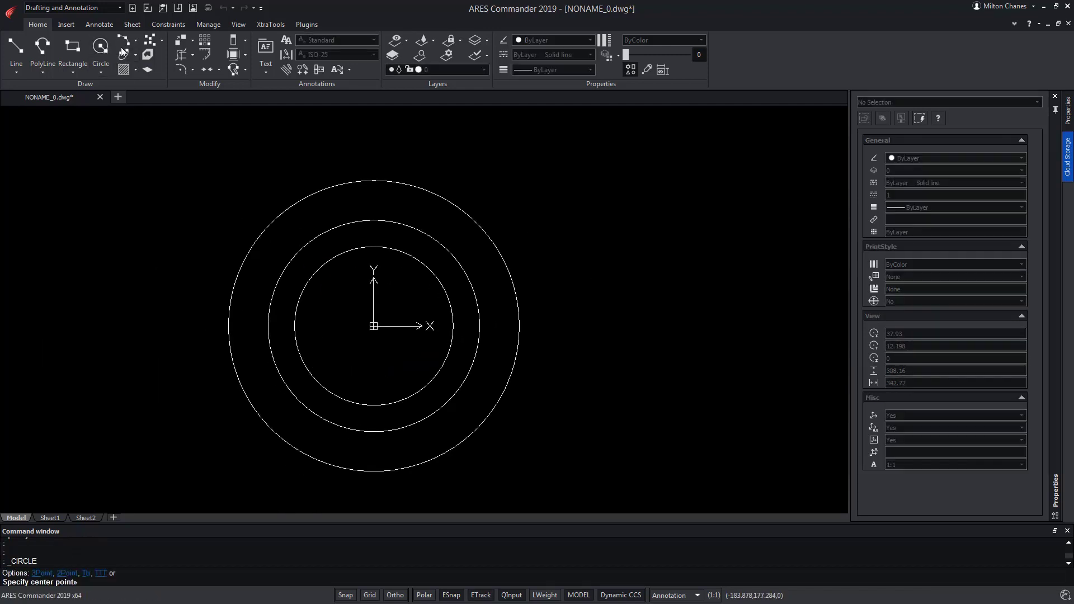
pyautogui.click(374, 221)
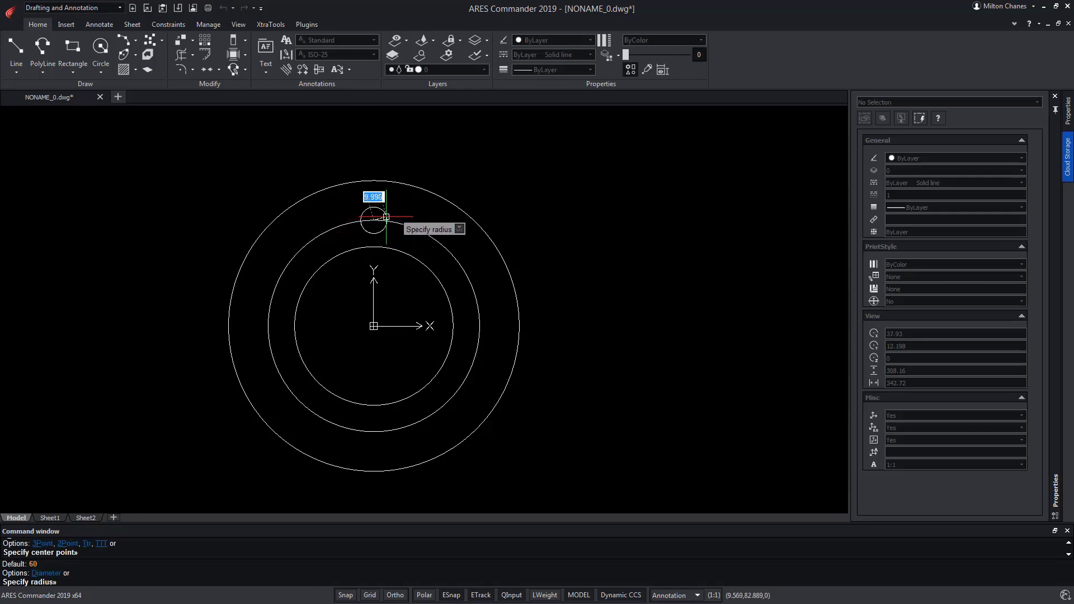
pyautogui.write('10')
pyautogui.press('Return')
pyautogui.click(193, 41)
pyautogui.click(190, 53)
pyautogui.click(374, 208)
pyautogui.press('Return')
pyautogui.click(522, 213)
pyautogui.write('15')
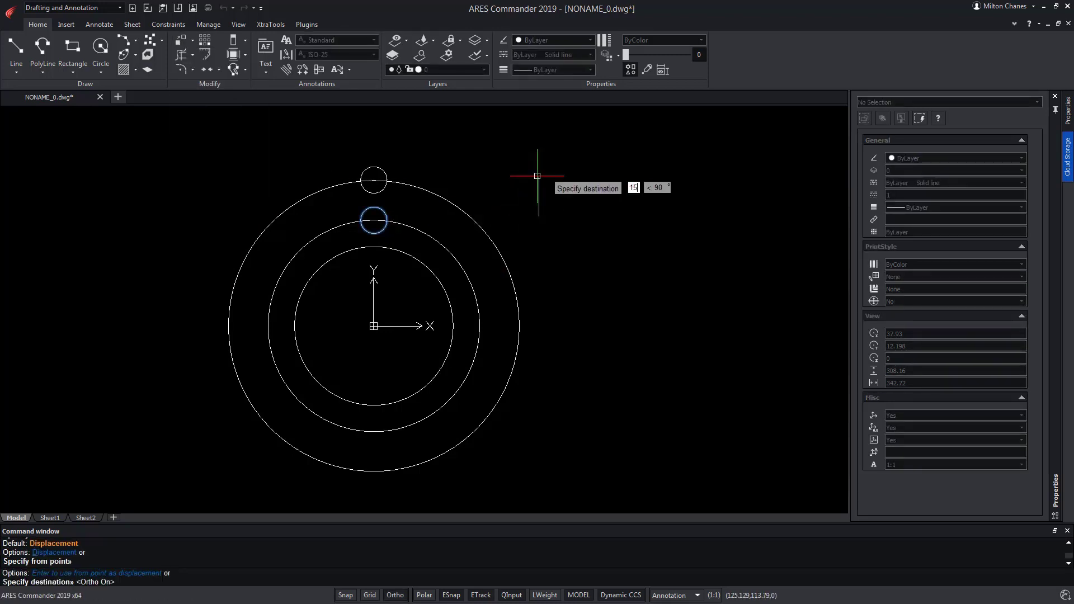
pyautogui.press('Return')
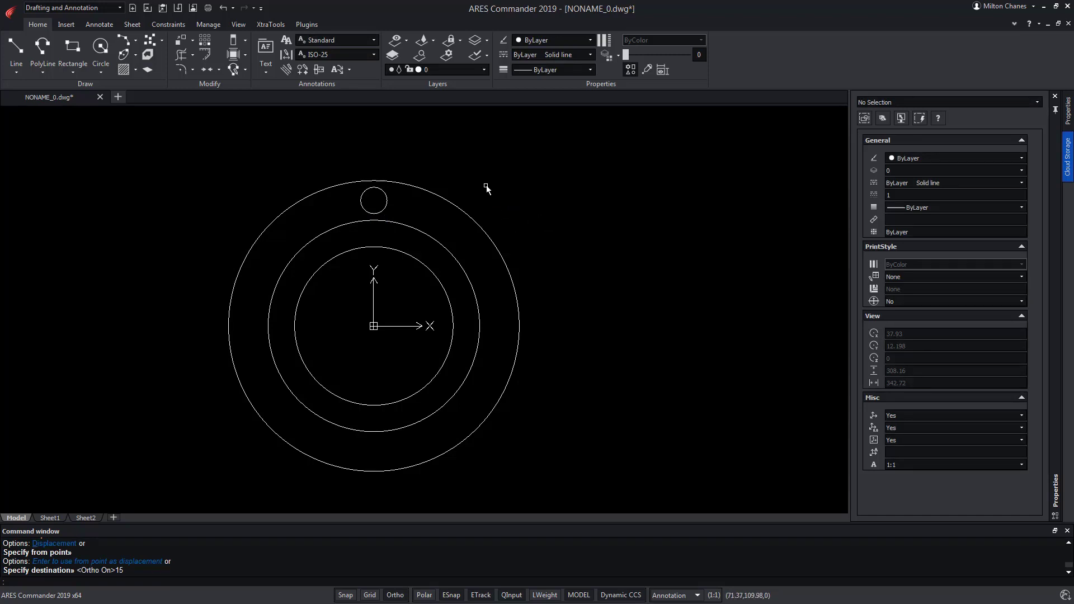
# Circular-pattern the radius-10 circle into 8 holes around the ring and accept it.
pyautogui.click(205, 39)
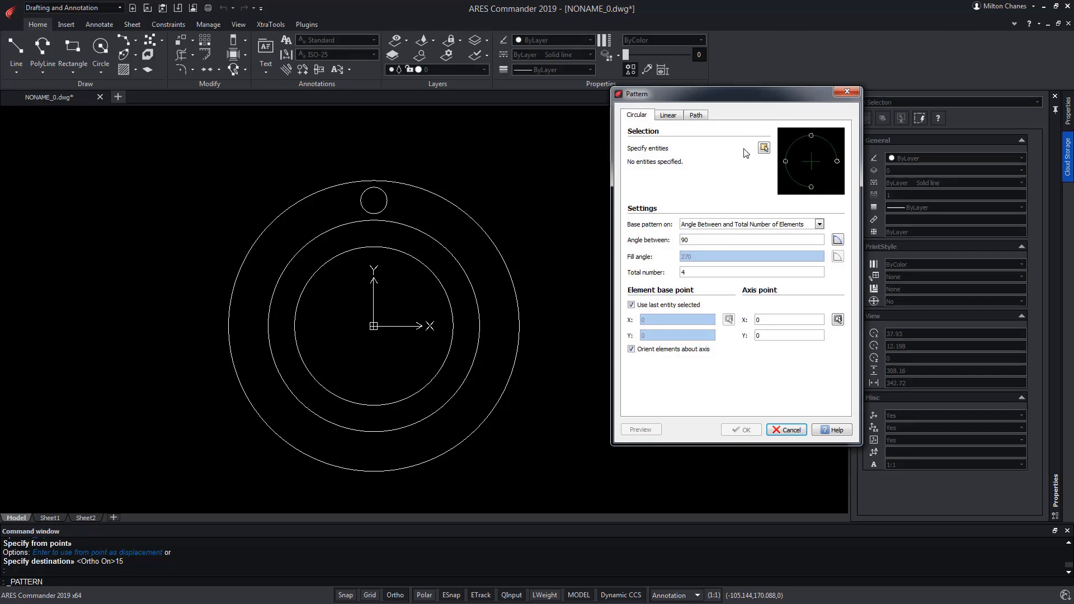
pyautogui.click(763, 147)
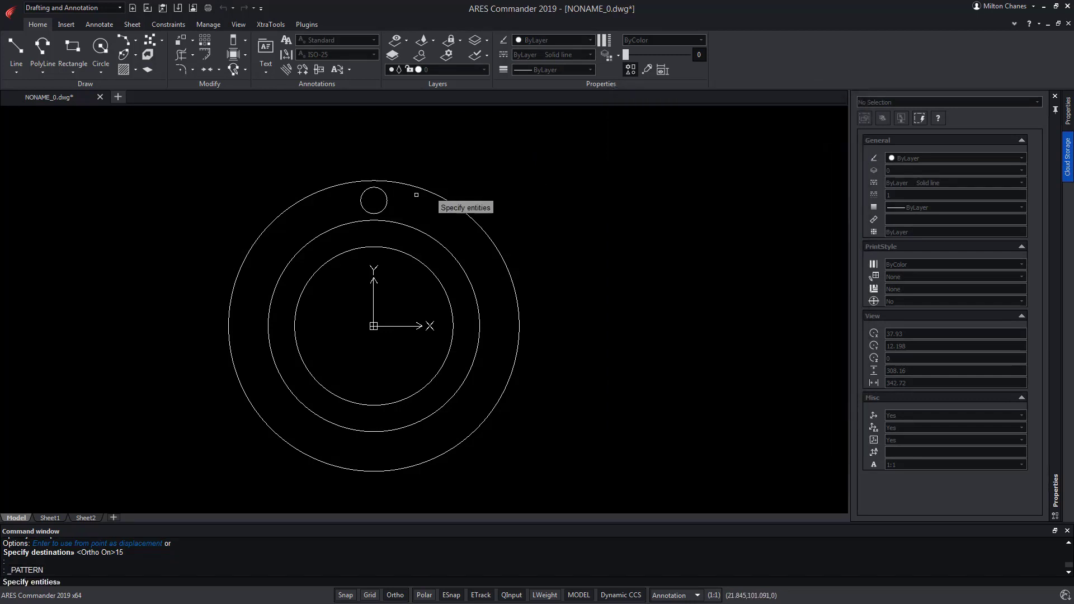
pyautogui.click(383, 192)
pyautogui.press('Return')
pyautogui.doubleClick(699, 272)
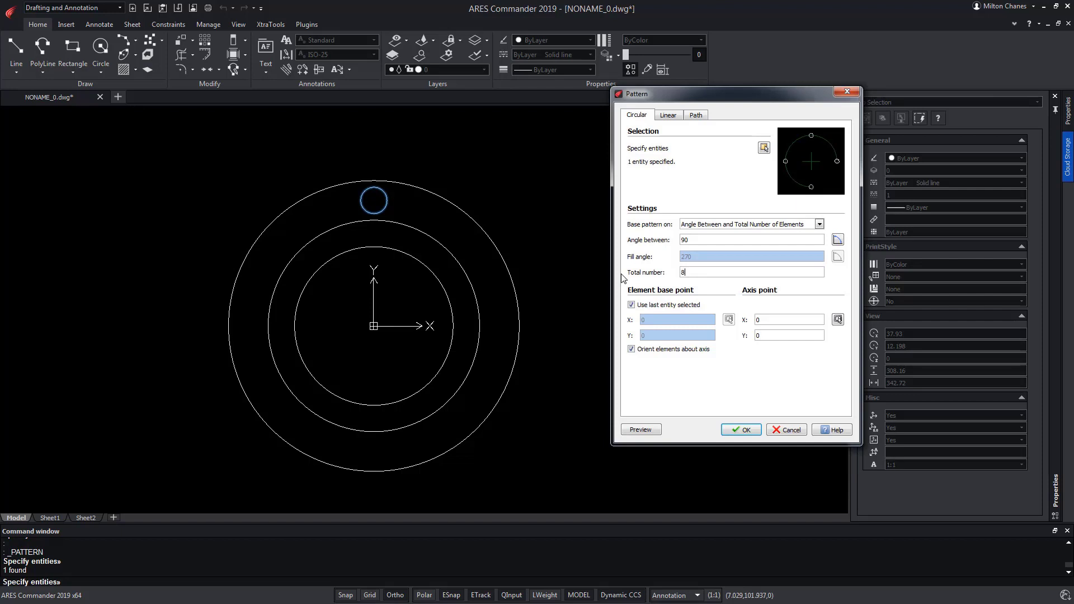
pyautogui.click(648, 430)
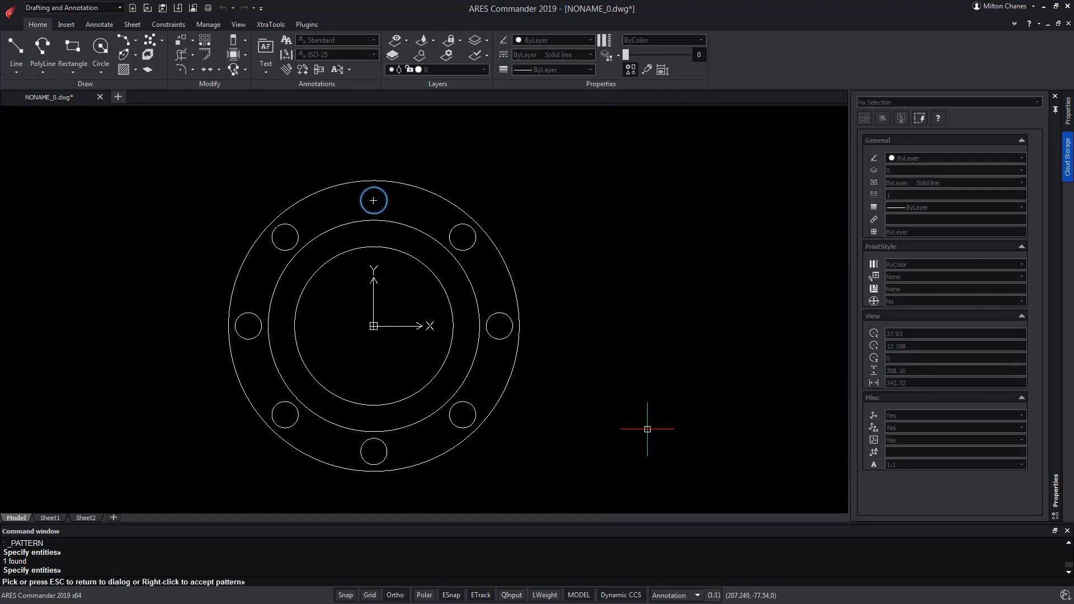
pyautogui.rightClick(457, 314)
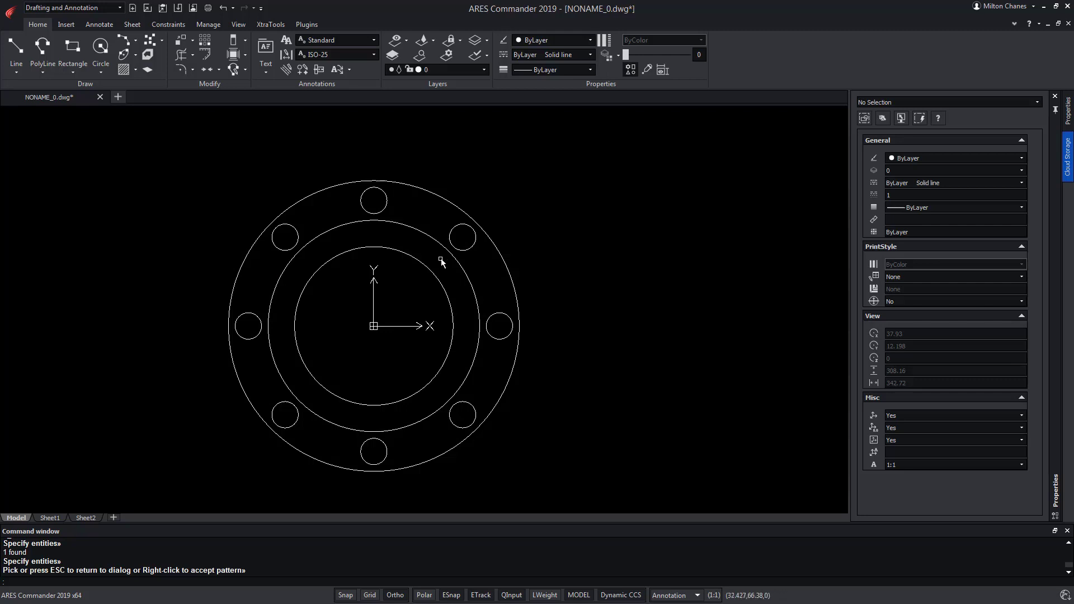
# Switch to the 3D Modeling workspace and set the SE Isometric view.
pyautogui.click(110, 10)
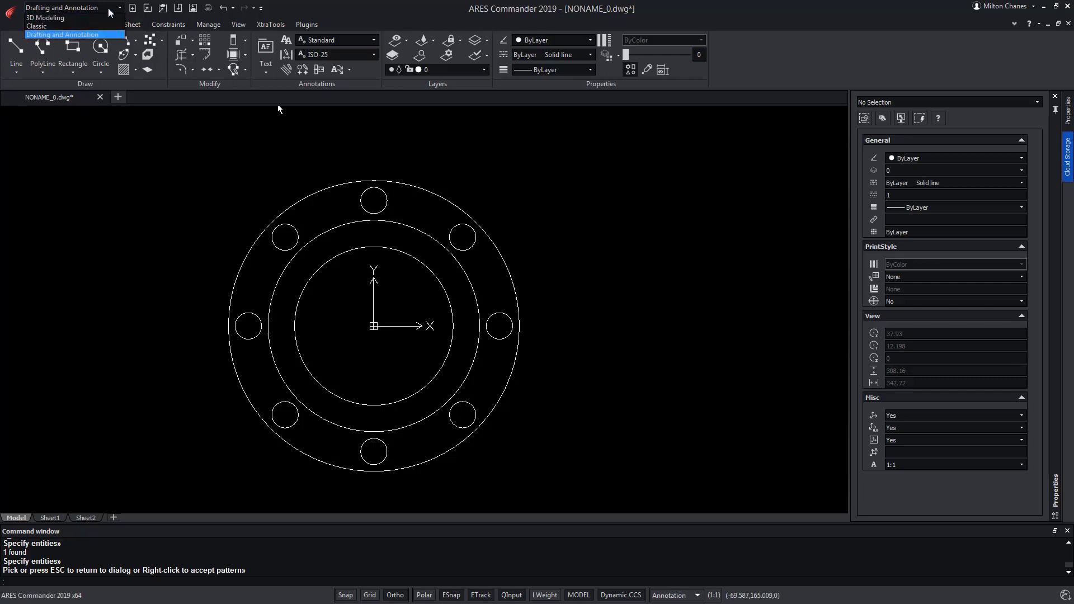
pyautogui.click(45, 17)
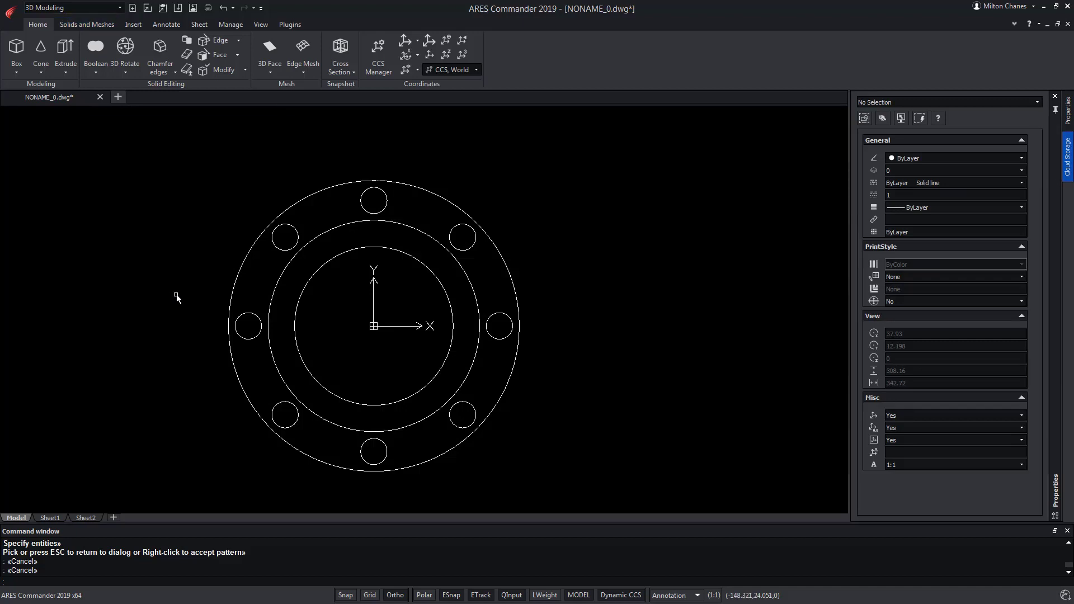
pyautogui.click(261, 24)
pyautogui.click(122, 75)
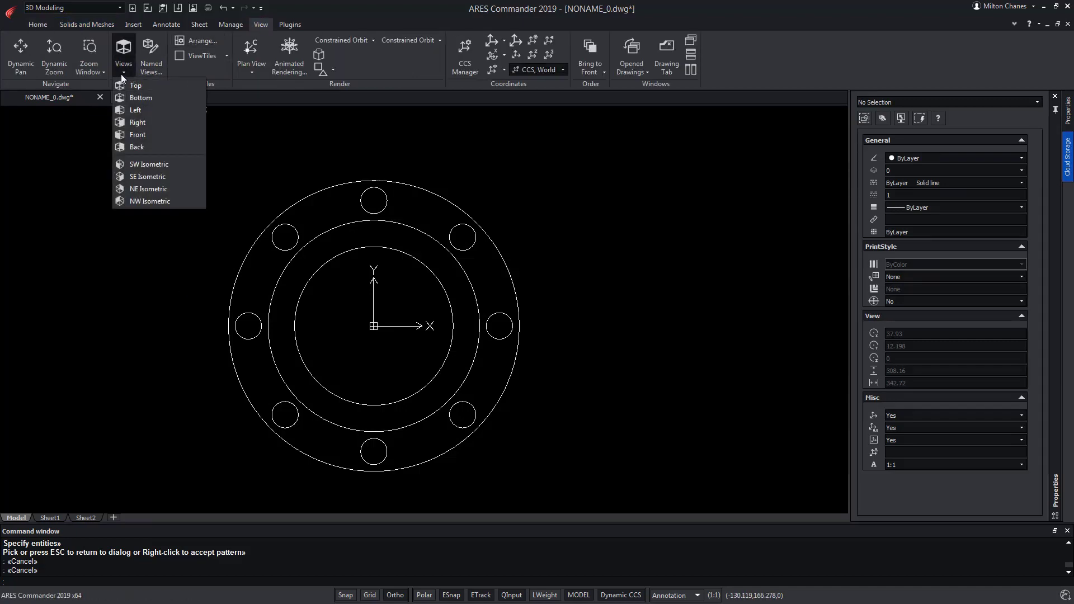
pyautogui.click(168, 177)
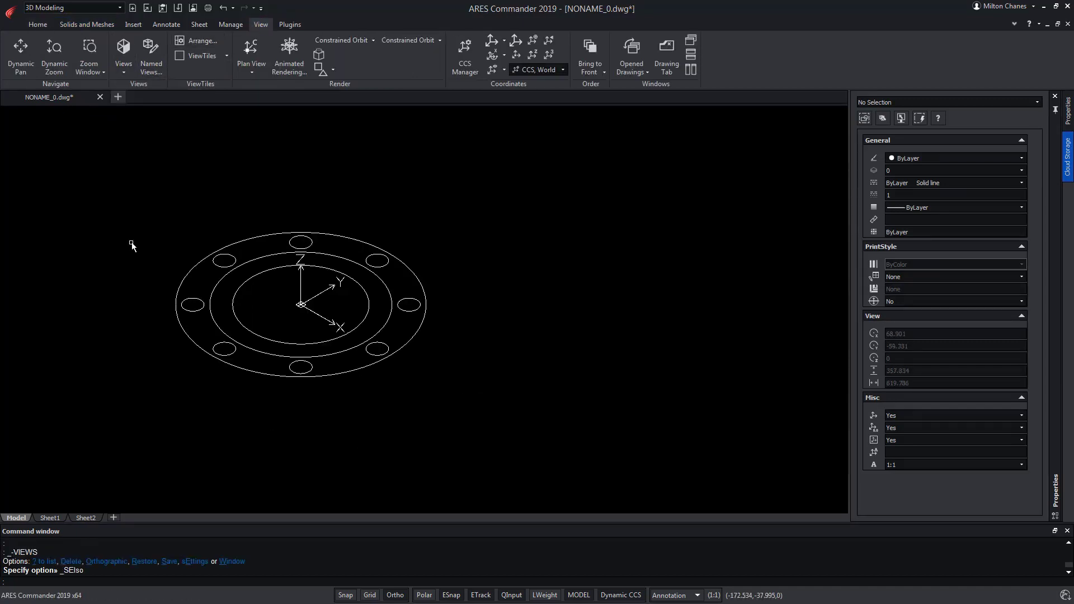
# Start Push and Pull on the radius-60 inner circle, then cancel it.
pyautogui.click(37, 24)
pyautogui.click(65, 72)
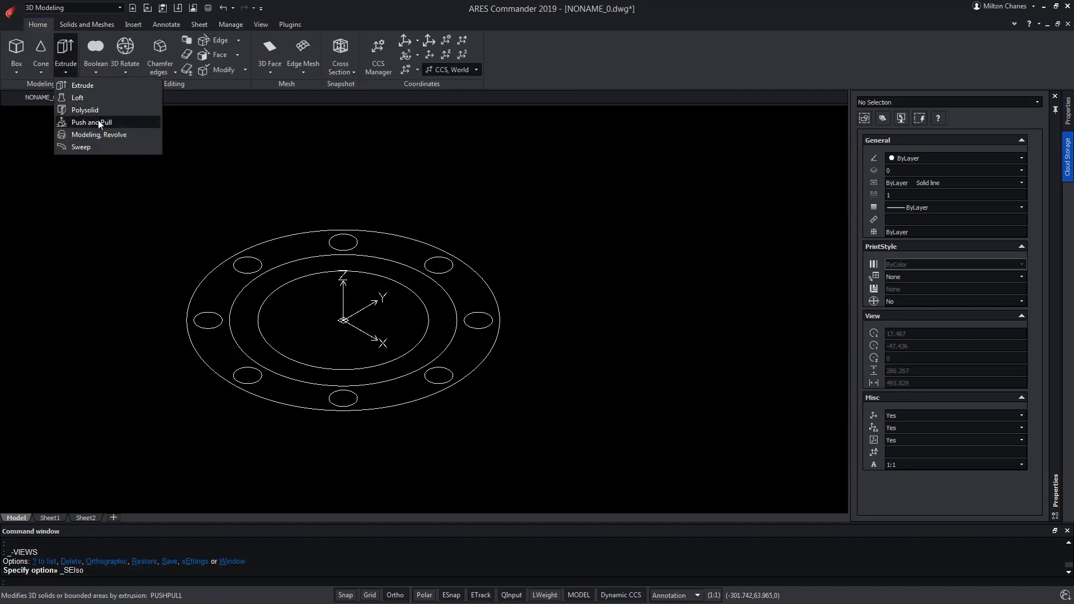
pyautogui.click(99, 122)
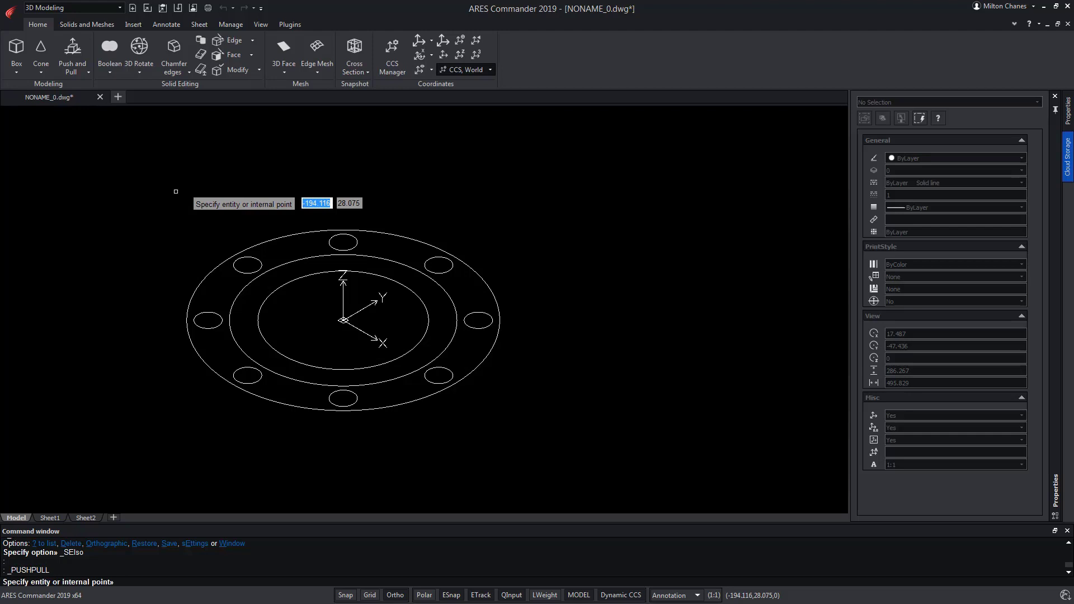
pyautogui.click(278, 291)
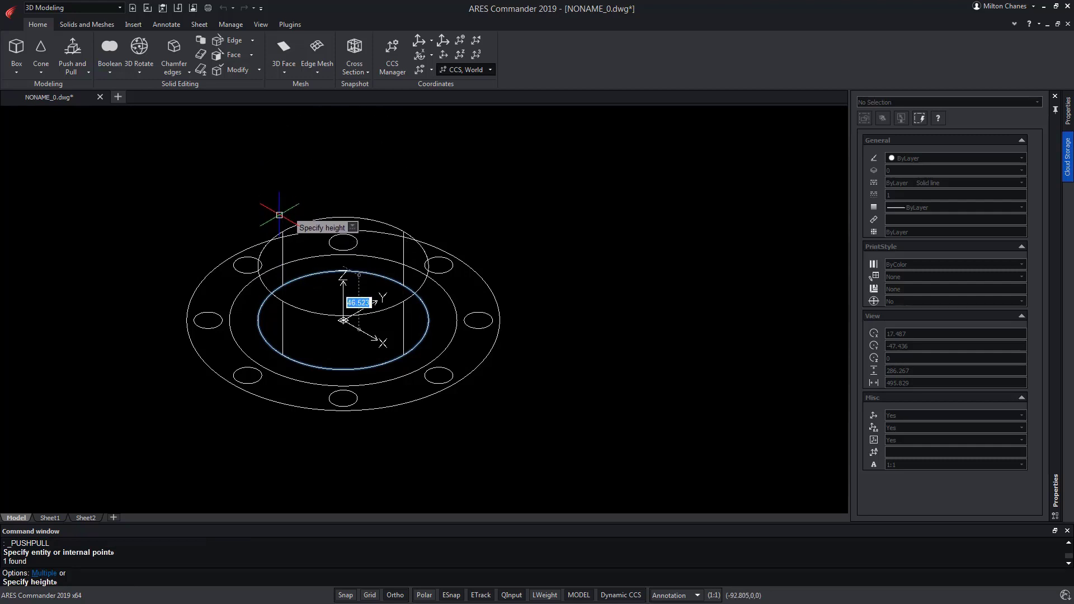
pyautogui.press('Escape')
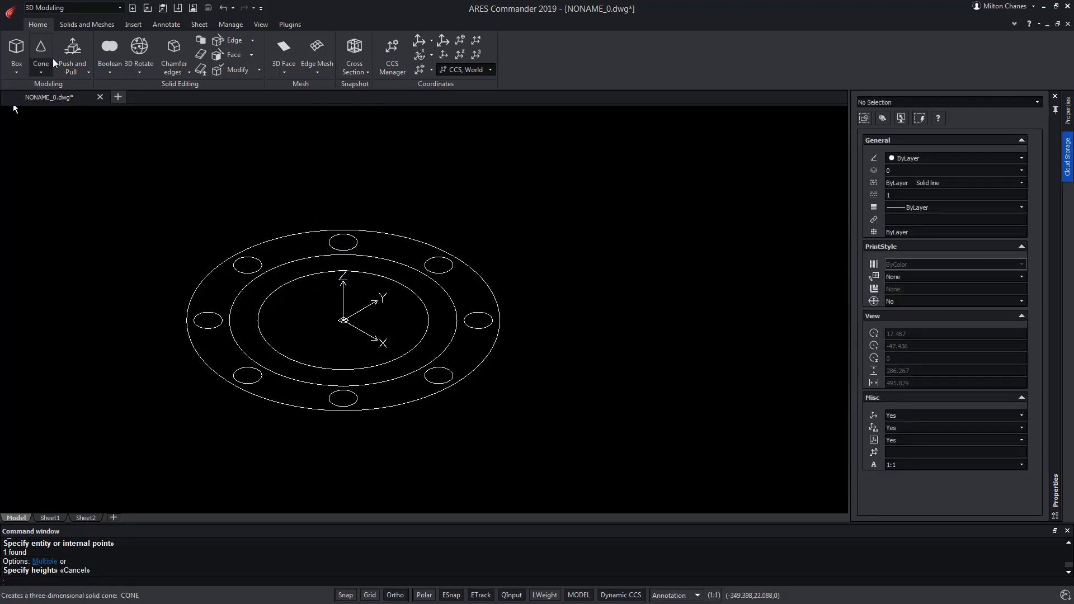
# Push-pull the flange ring with bolt holes up to a picked height.
pyautogui.click(69, 56)
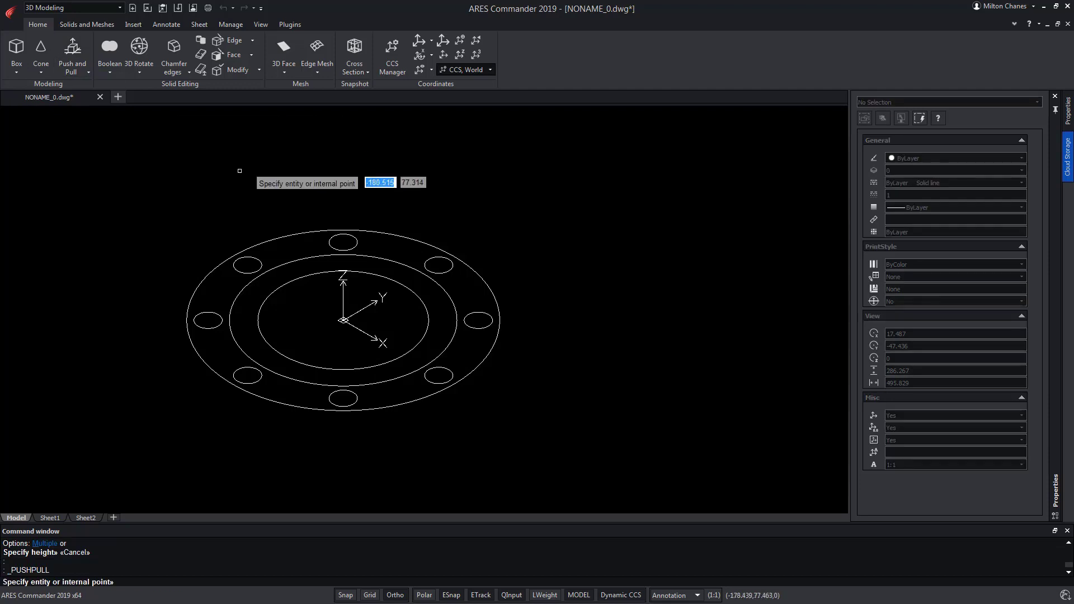
pyautogui.click(294, 248)
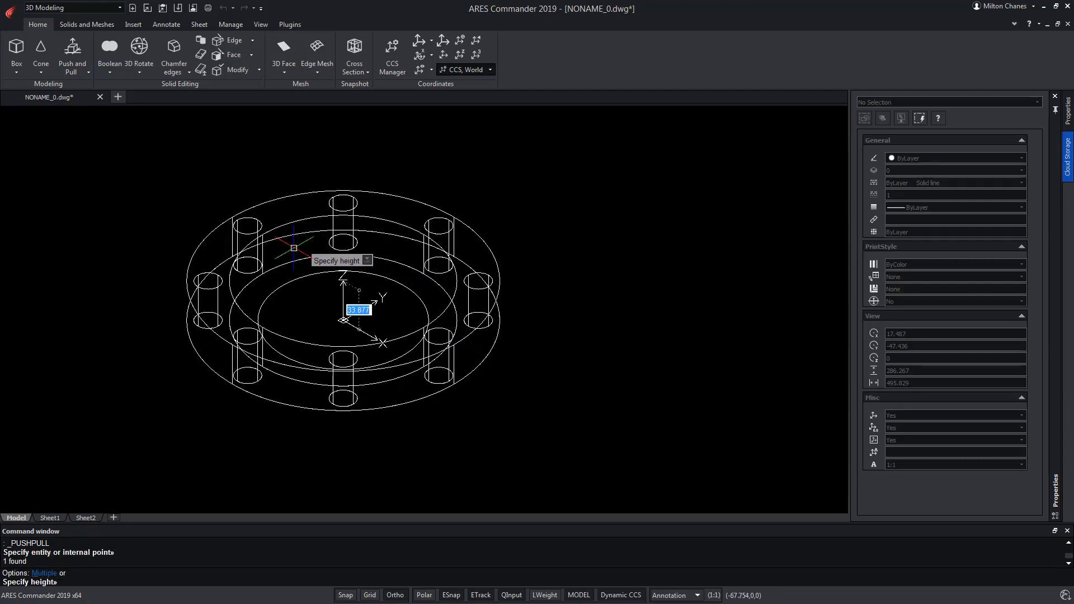
pyautogui.click(298, 217)
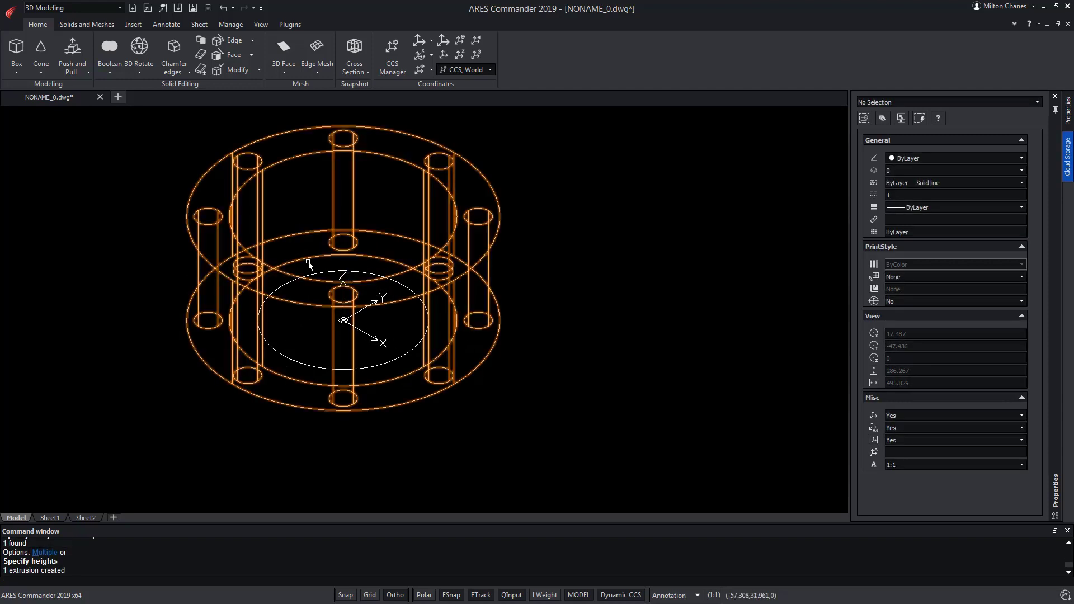
# Apply the Gouraud visual style to the model.
pyautogui.click(261, 24)
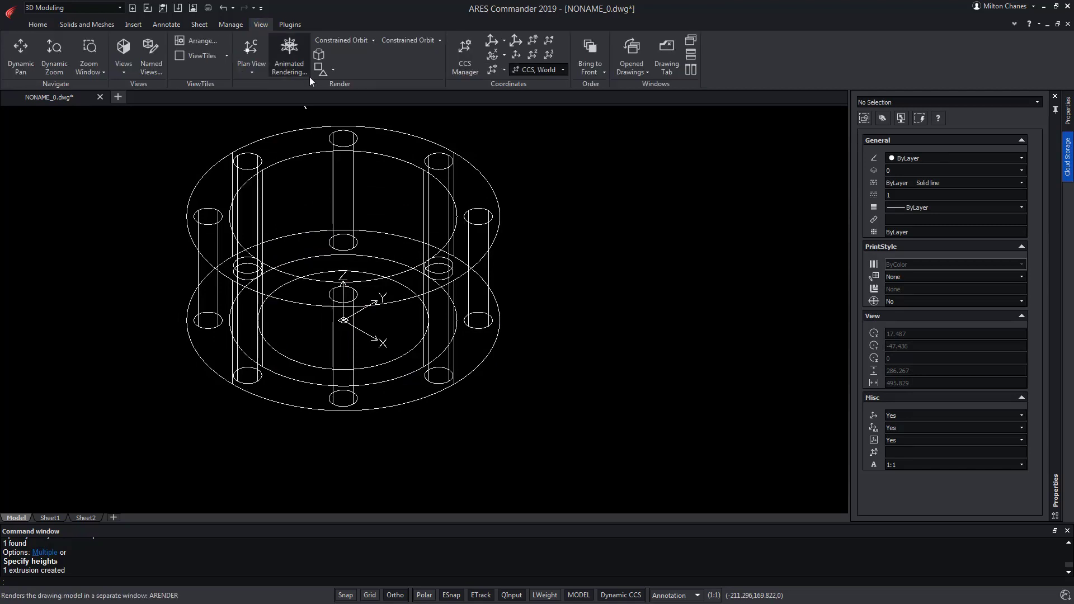
pyautogui.click(333, 70)
pyautogui.click(352, 135)
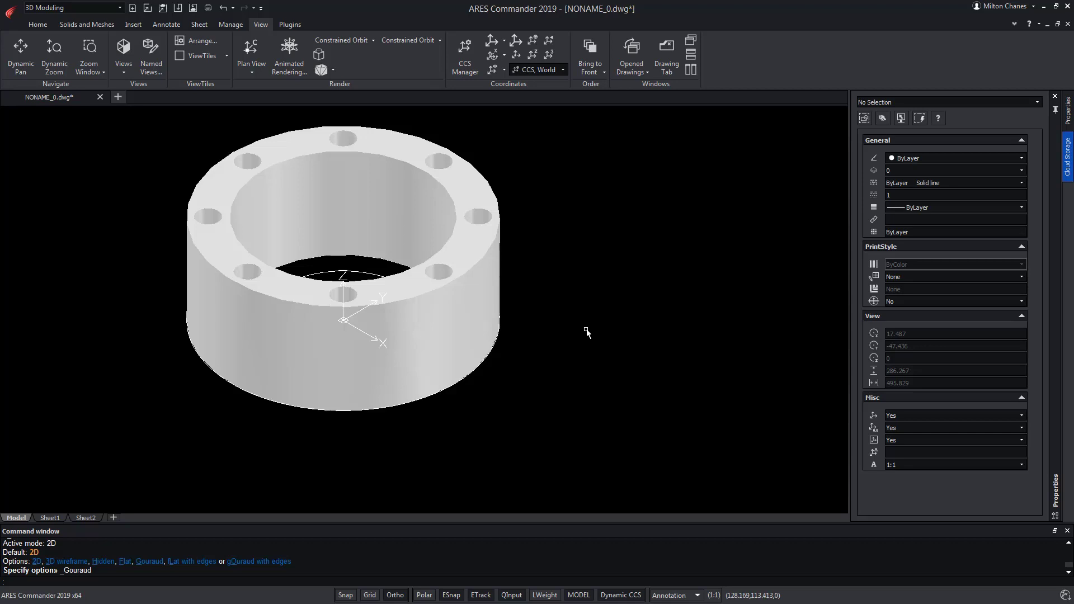
# Select the extruded ring solid, abandon the stretch, and delete it.
pyautogui.click(416, 140)
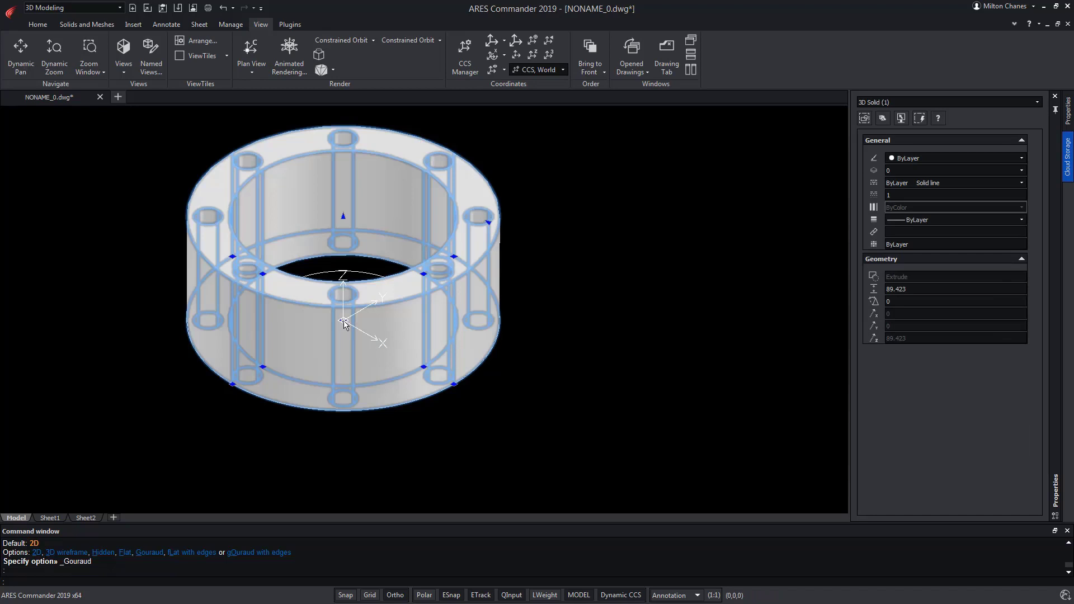
pyautogui.click(343, 321)
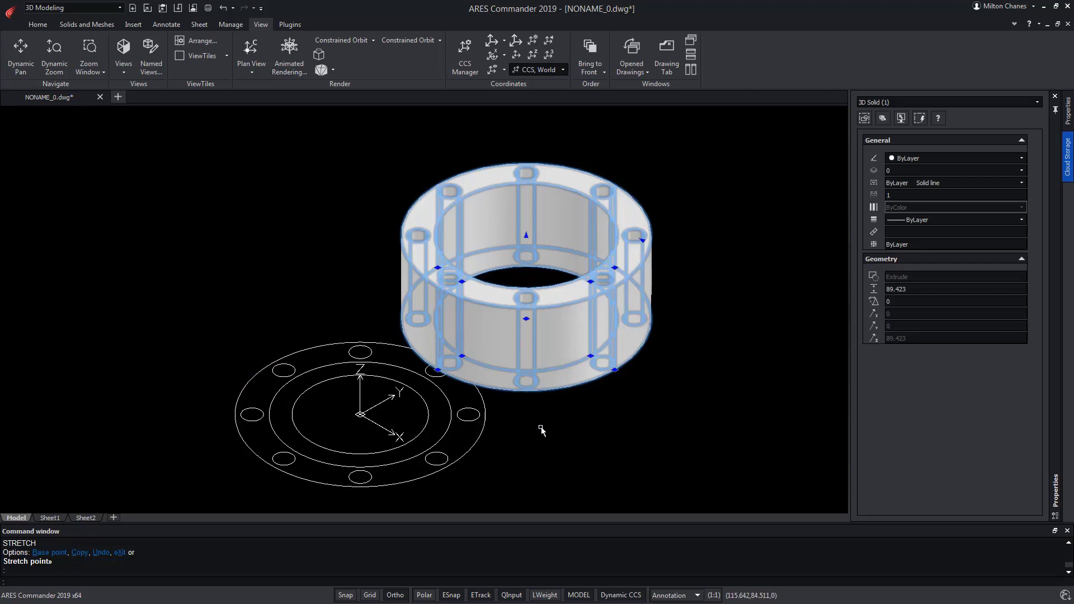
pyautogui.press('Escape')
pyautogui.press('Escape')
pyautogui.click(223, 13)
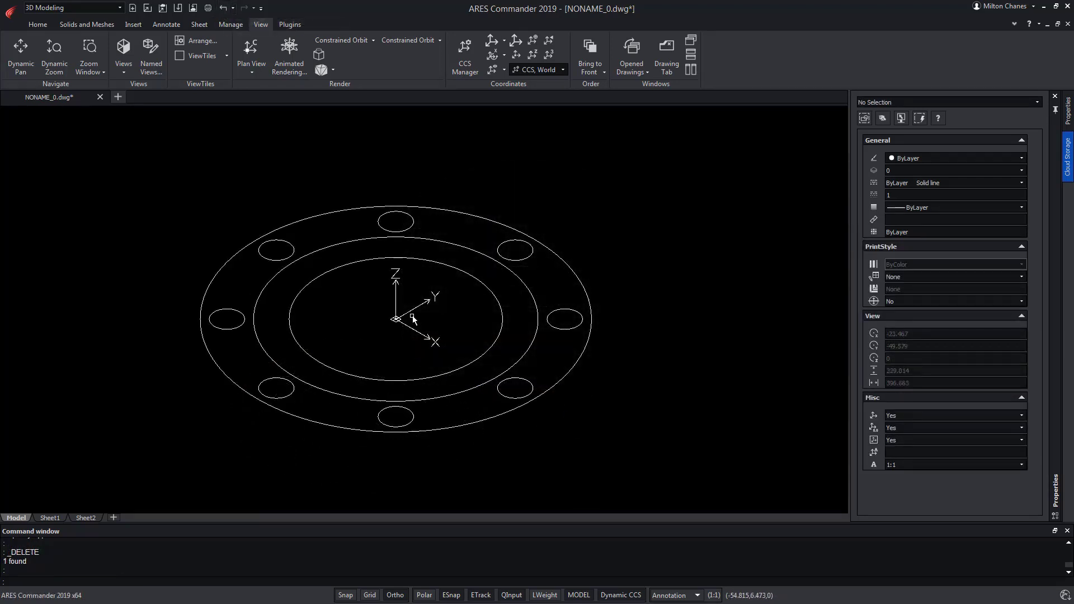
# Push-pull the flange ring region up 25 units.
pyautogui.click(40, 25)
pyautogui.click(73, 66)
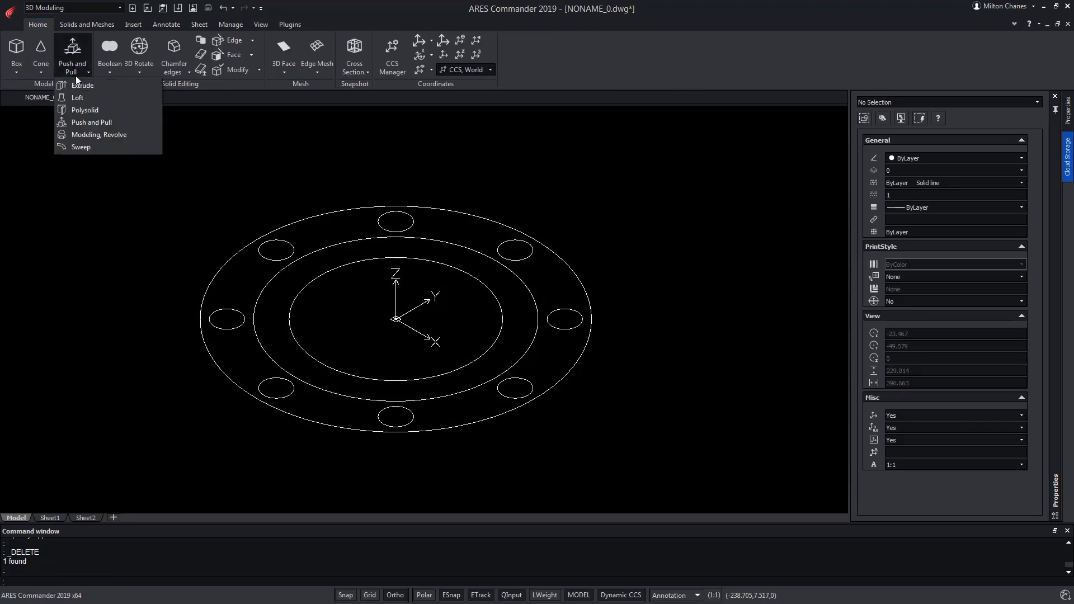
pyautogui.click(96, 123)
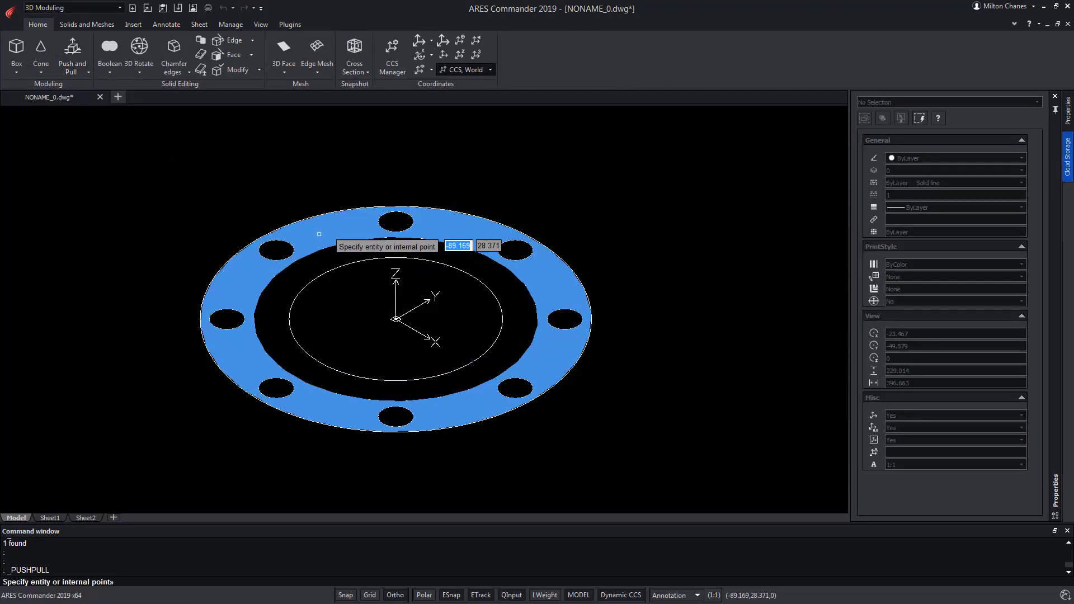
pyautogui.click(338, 235)
pyautogui.write('25')
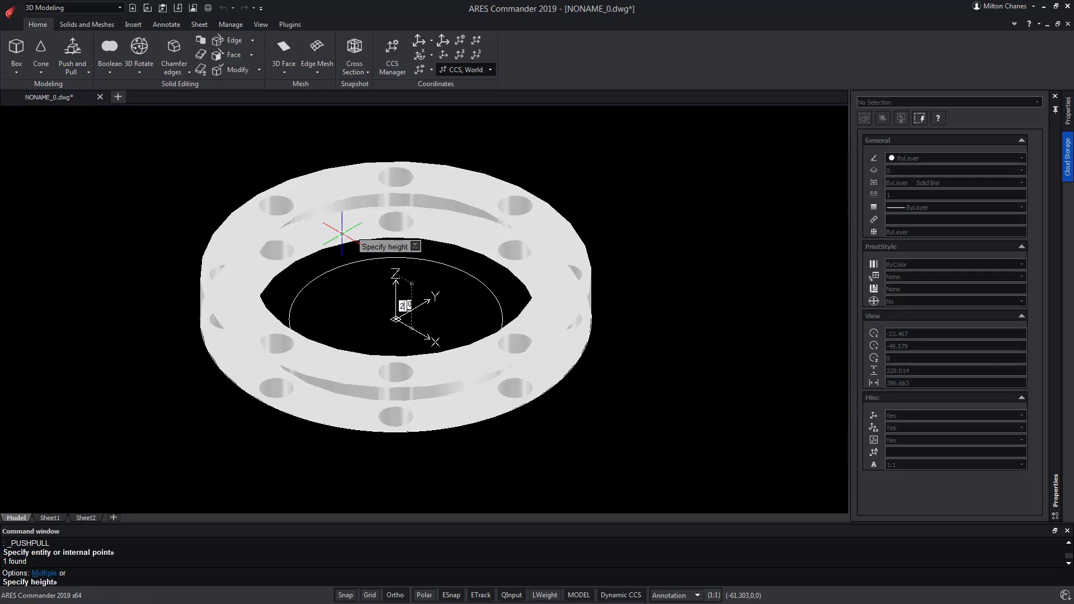
pyautogui.press('Return')
pyautogui.press('Return')
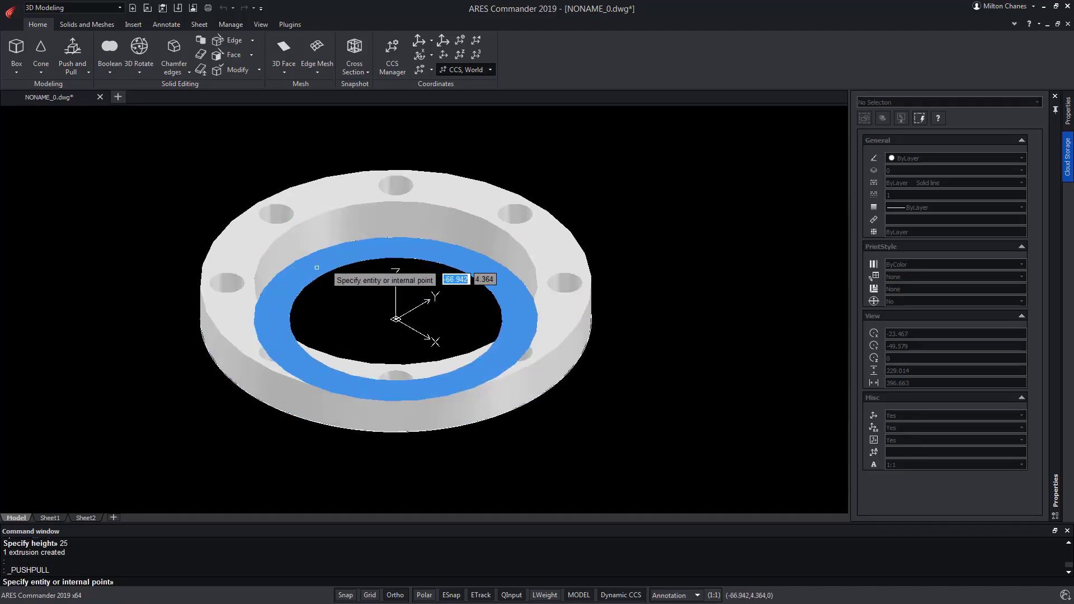
# Push the inner ring face -80 to form the hollow neck below the flange.
pyautogui.click(316, 268)
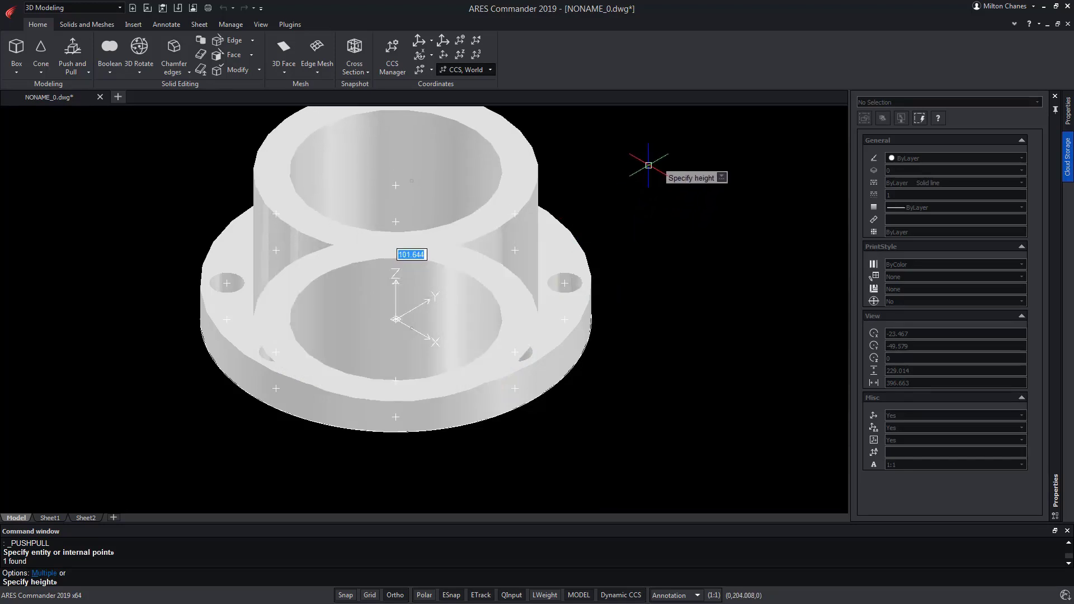
pyautogui.press('BackSpace')
pyautogui.write('-80')
pyautogui.press('Return')
pyautogui.click(261, 25)
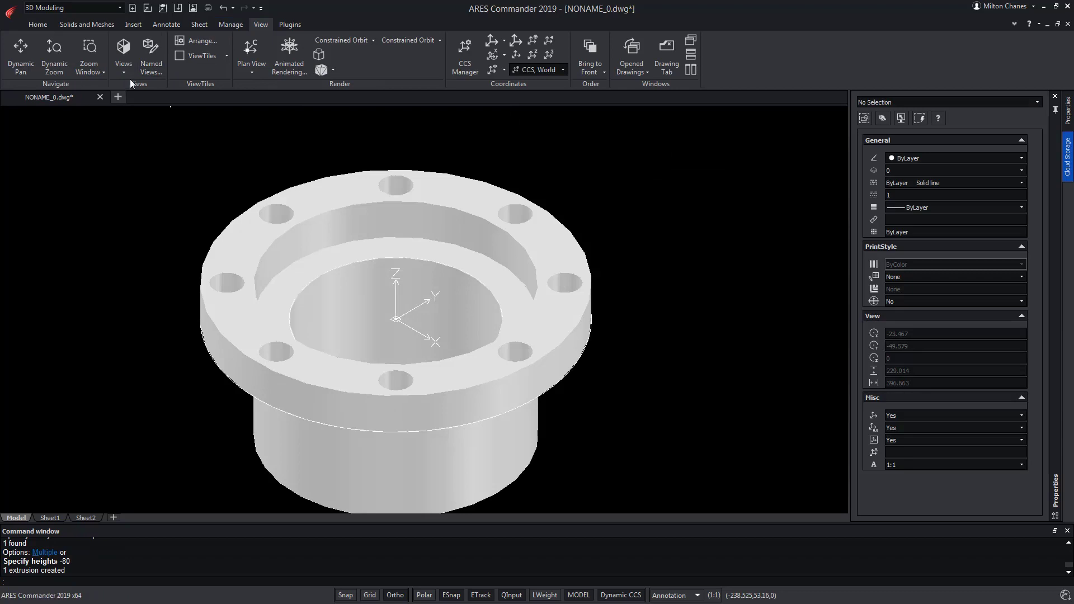
pyautogui.click(124, 71)
# Switch to the Right view and display the Draw toolbar.
pyautogui.click(136, 123)
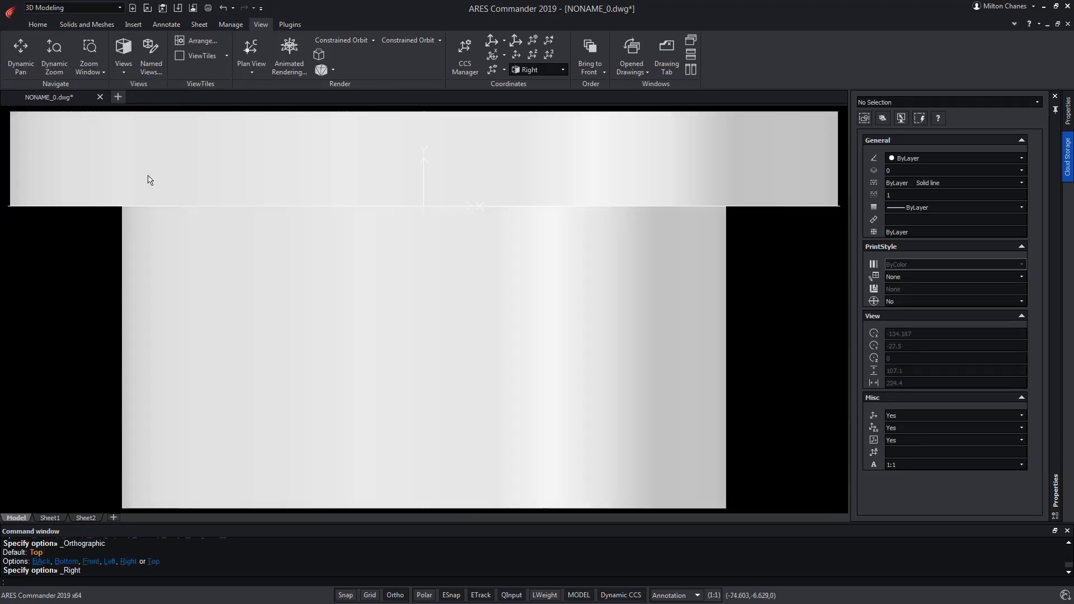
pyautogui.scroll(-3, 180, 365)
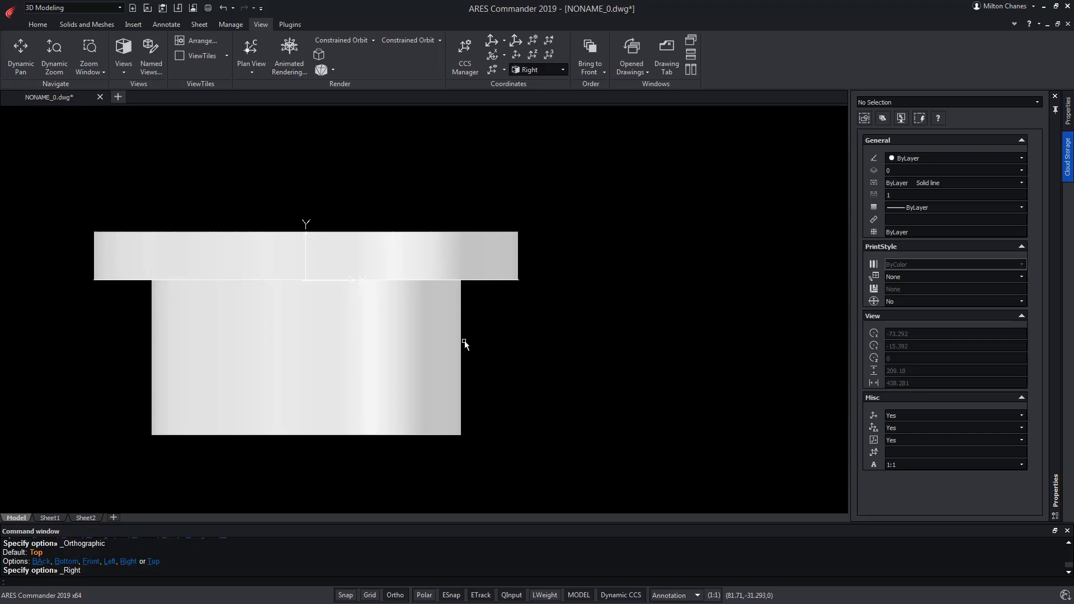
pyautogui.rightClick(403, 68)
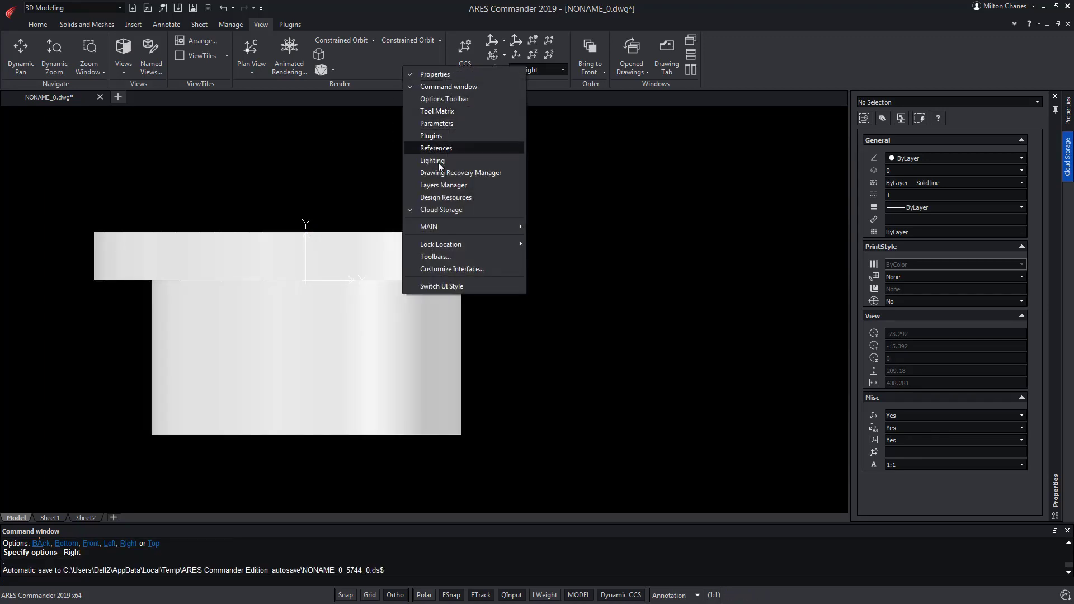
pyautogui.moveTo(459, 227)
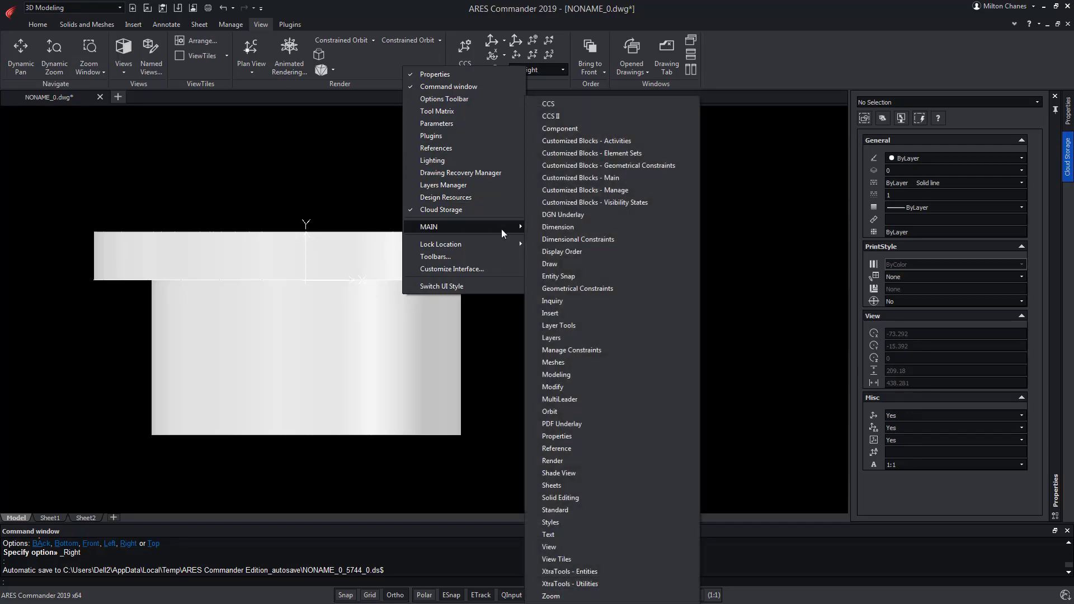
pyautogui.click(561, 267)
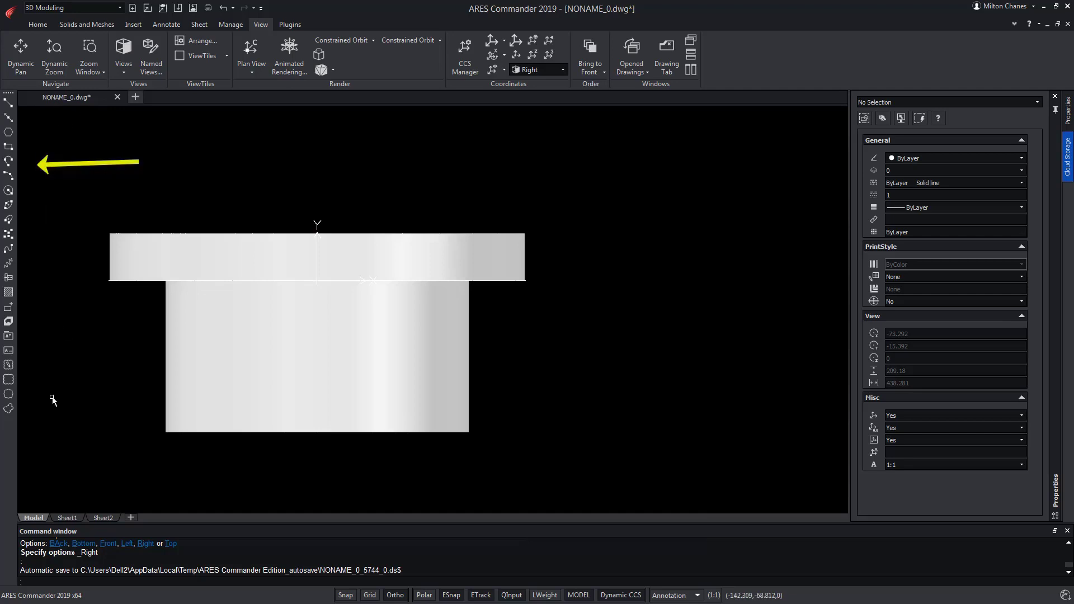
# Display the Modify toolbar and float it near the top of the drawing.
pyautogui.rightClick(415, 61)
pyautogui.moveTo(454, 224)
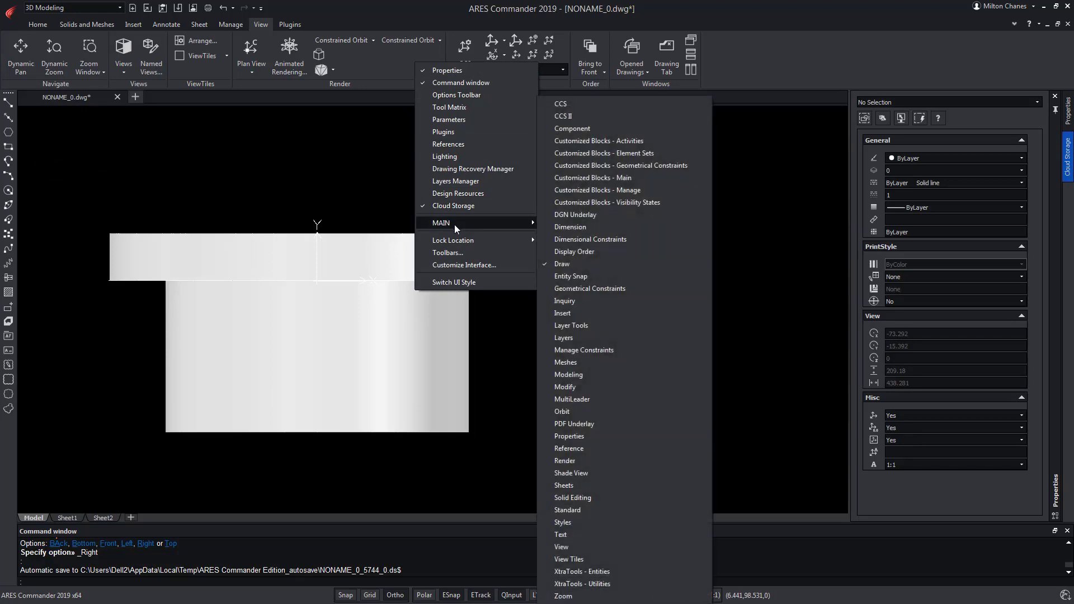
pyautogui.click(565, 386)
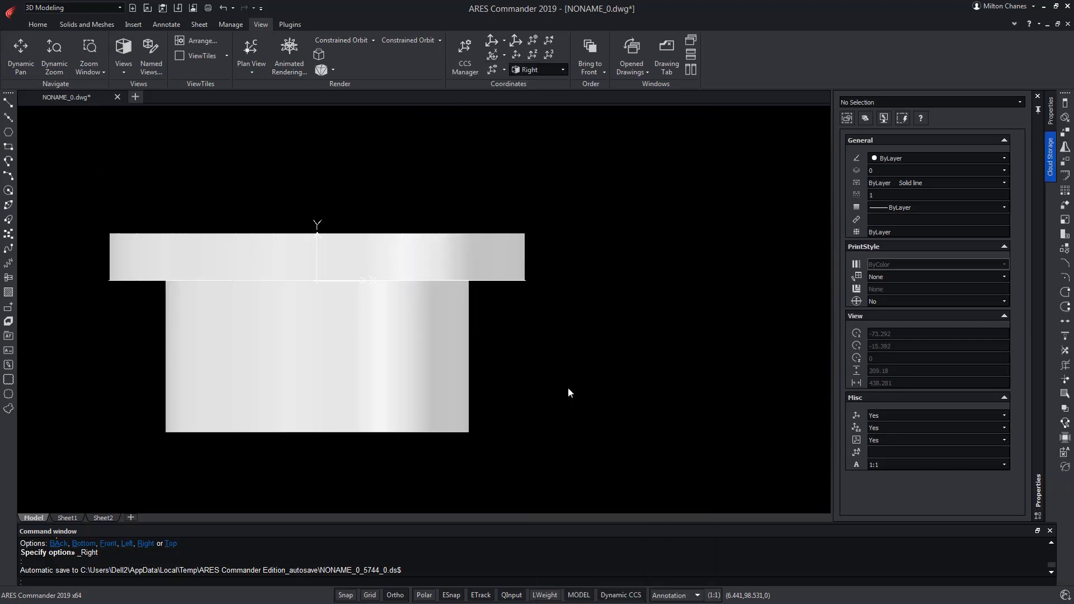
pyautogui.moveTo(1065, 94); pyautogui.dragTo(321, 170)
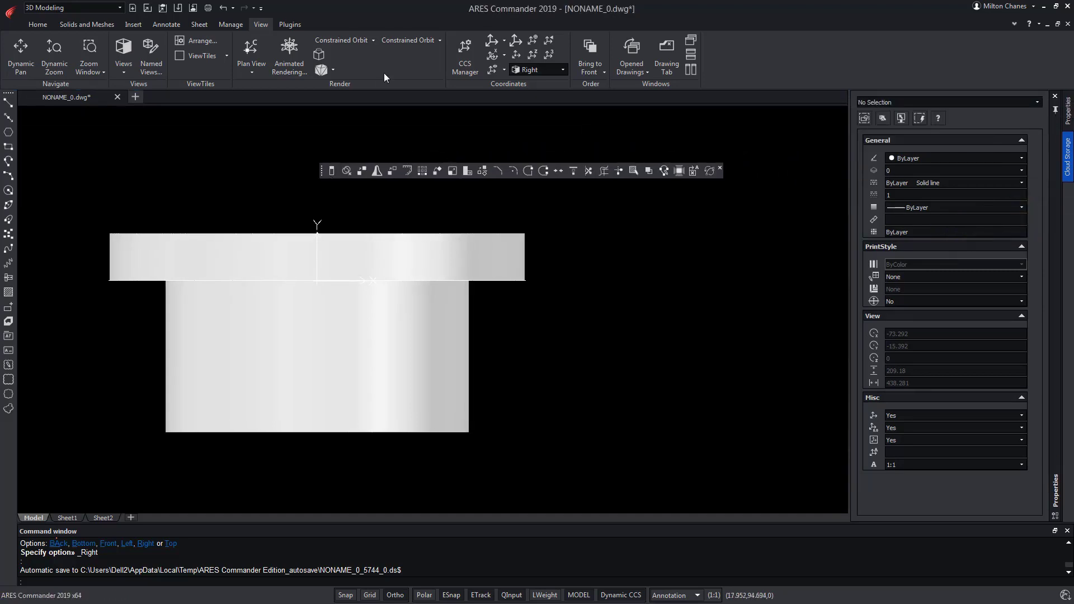
pyautogui.rightClick(391, 63)
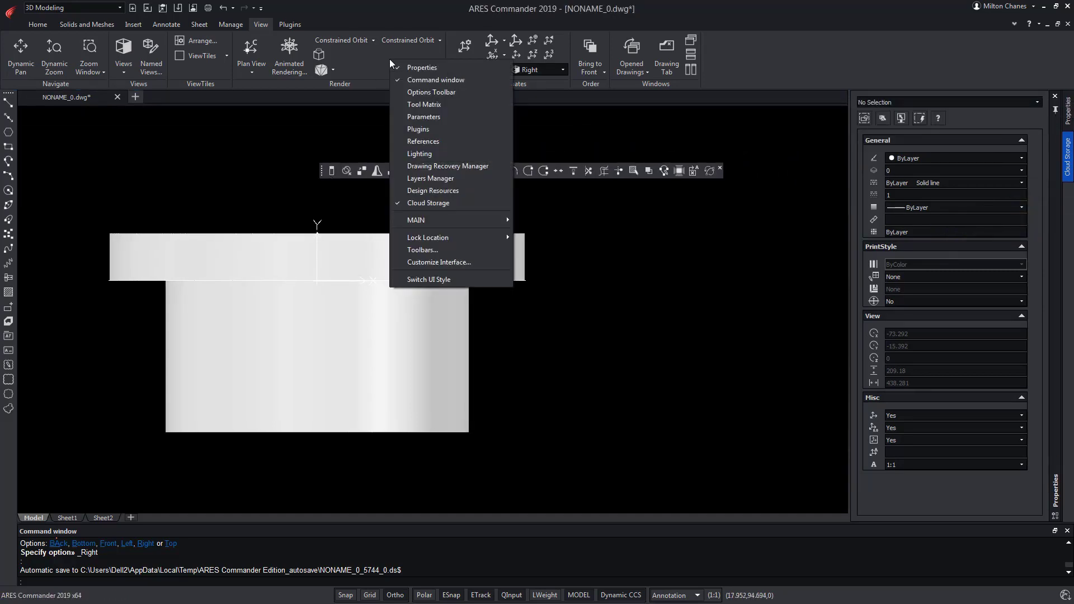
# Open Tool Matrix, add the Modify toolbar, set auto-hide, and dock it left.
pyautogui.click(436, 105)
pyautogui.moveTo(324, 170)
pyautogui.mouseDown()
pyautogui.moveTo(33, 173)
pyautogui.moveTo(88, 177)
pyautogui.mouseUp()
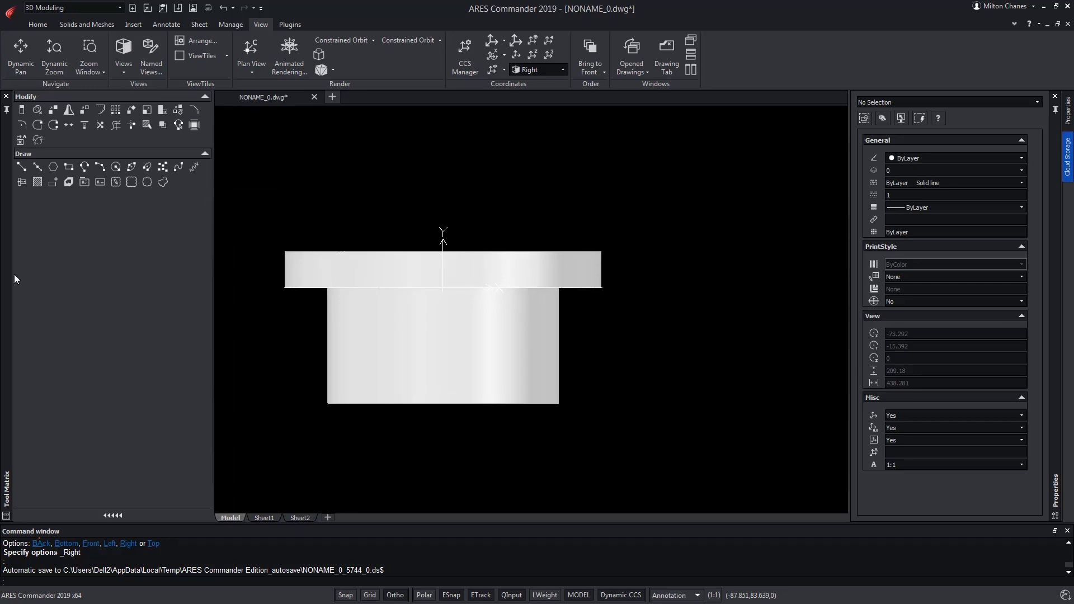
pyautogui.moveTo(8, 283)
pyautogui.mouseDown()
pyautogui.moveTo(341, 286)
pyautogui.moveTo(418, 272)
pyautogui.moveTo(370, 374)
pyautogui.moveTo(315, 603)
pyautogui.moveTo(457, 314)
pyautogui.moveTo(447, 275)
pyautogui.mouseUp()
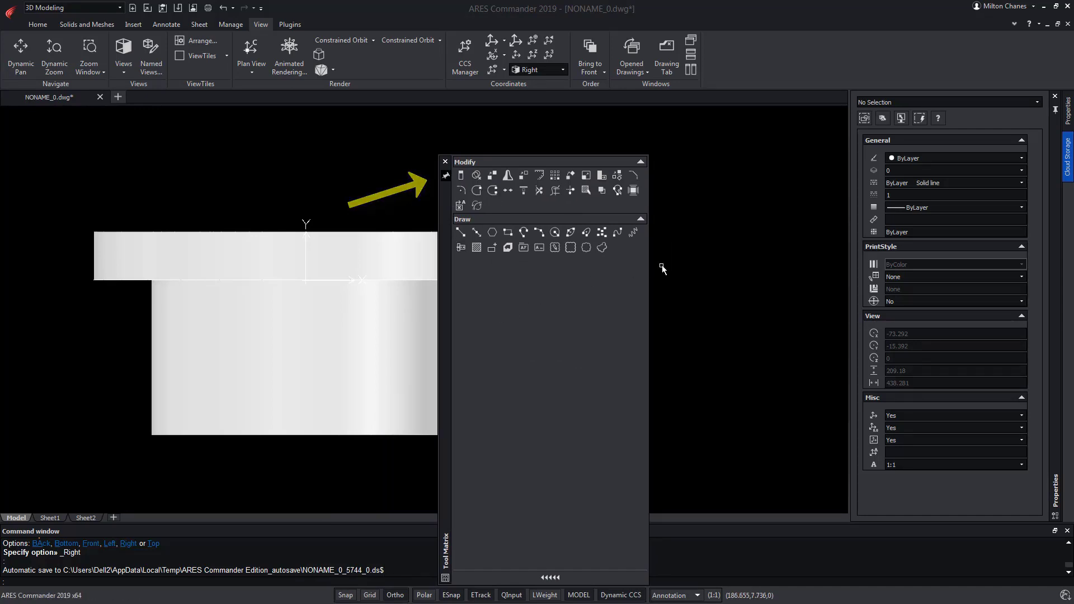
pyautogui.click(623, 324)
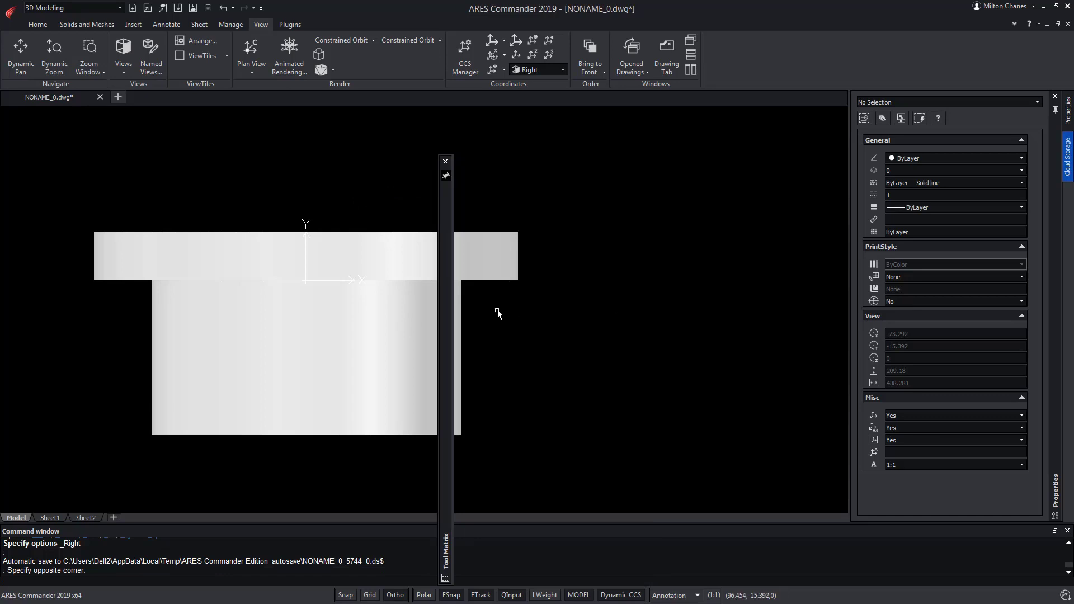
pyautogui.moveTo(443, 322)
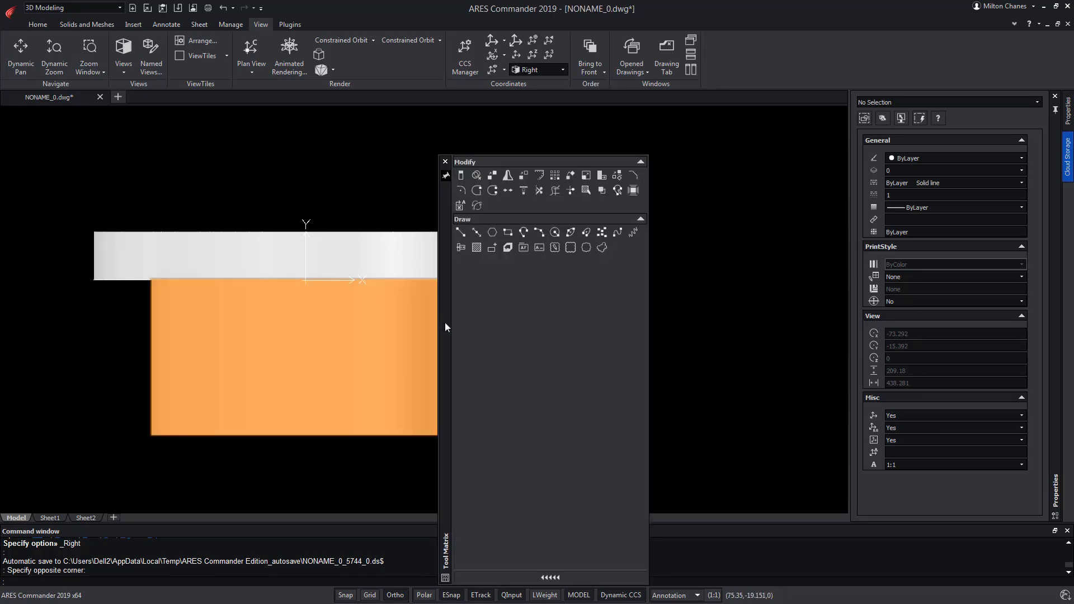
pyautogui.moveTo(446, 323)
pyautogui.mouseDown()
pyautogui.moveTo(311, 272)
pyautogui.moveTo(96, 255)
pyautogui.moveTo(29, 257)
pyautogui.moveTo(14, 269)
pyautogui.mouseUp()
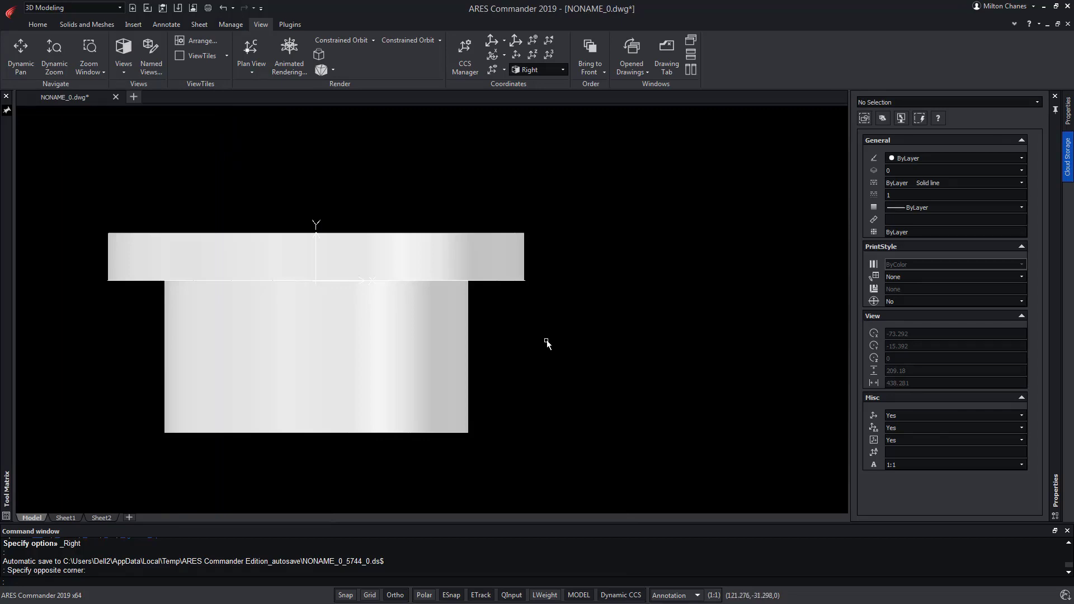
# Move the neck cylinder 10 units upward and check its properties.
pyautogui.moveTo(8, 257)
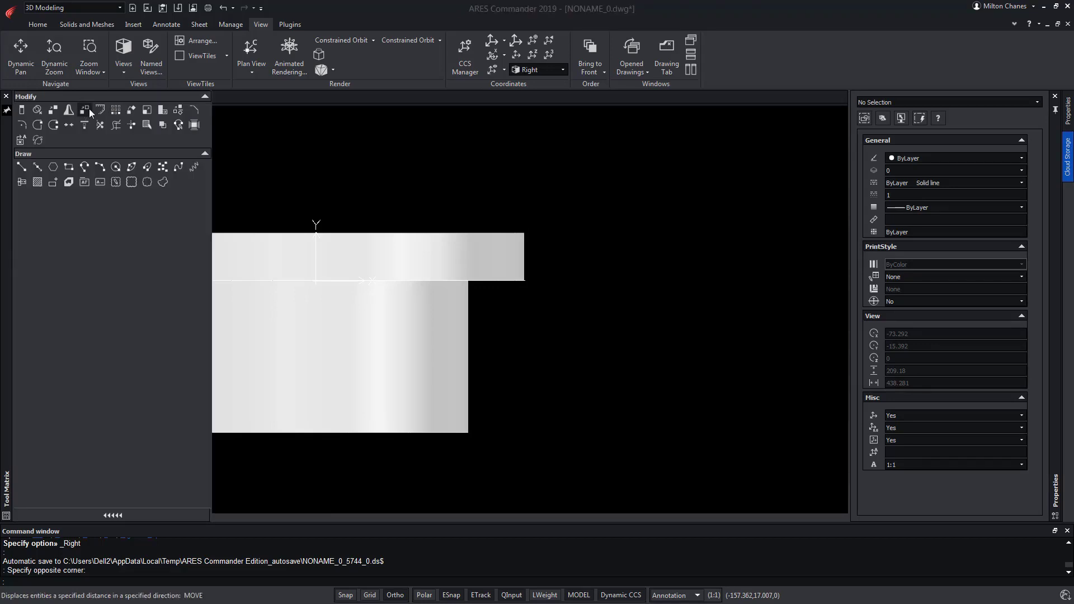
pyautogui.click(92, 113)
pyautogui.click(462, 366)
pyautogui.press('Return')
pyautogui.click(602, 371)
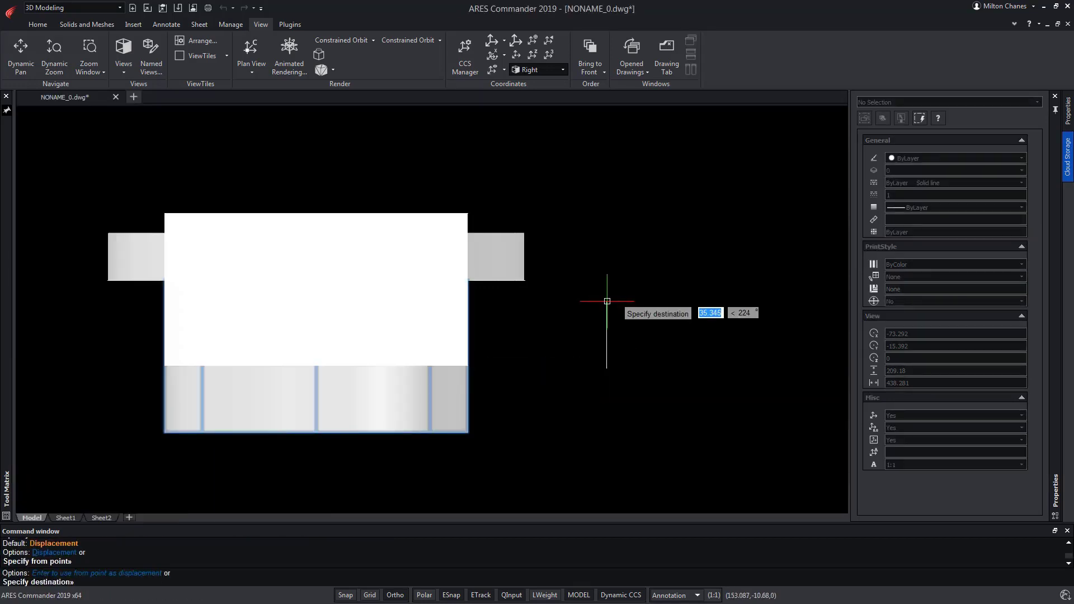
pyautogui.write('10')
pyautogui.press('Return')
pyautogui.click(439, 326)
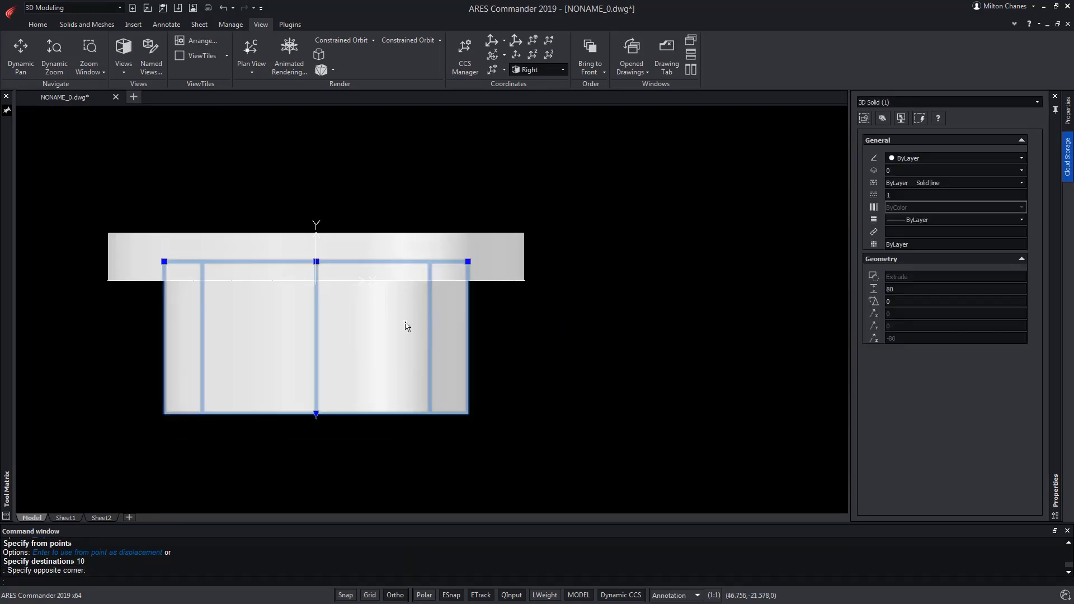
pyautogui.press('Escape')
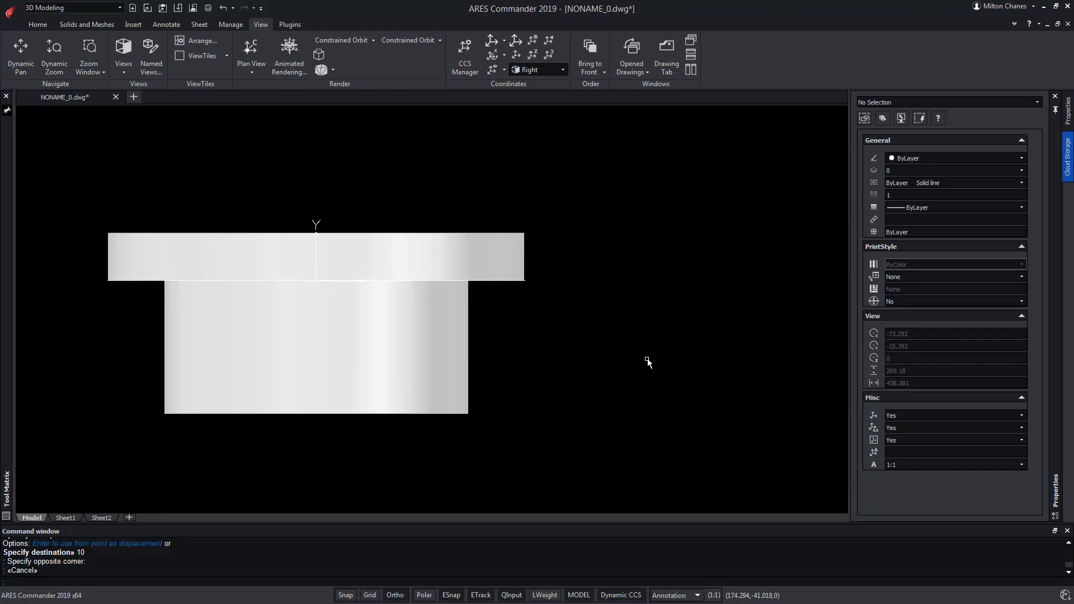
# Copy the whole flanged neck part 150 units directly above the original.
pyautogui.moveTo(6, 487)
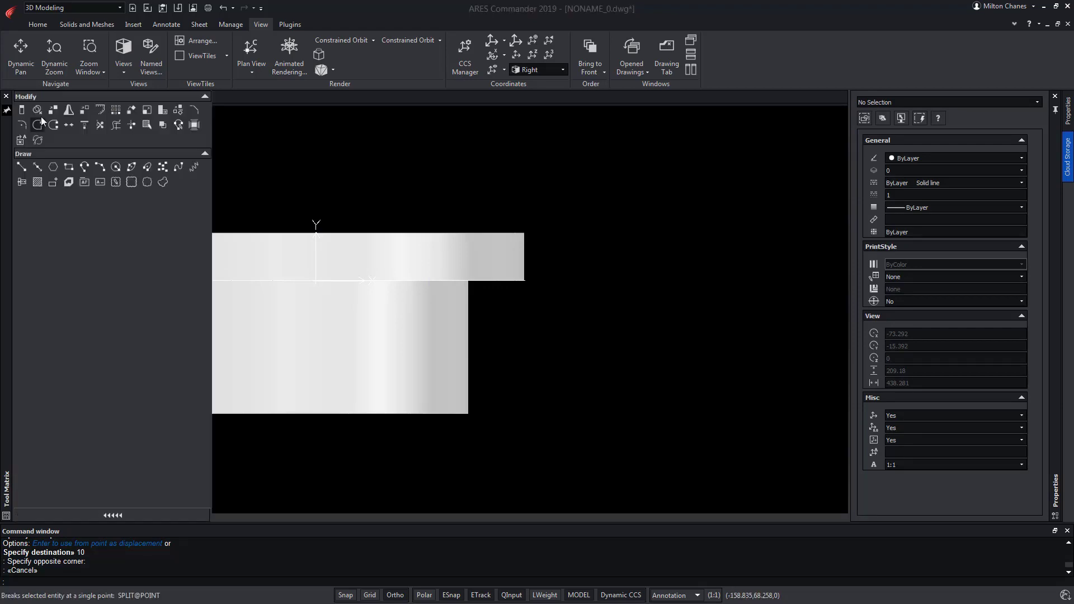
pyautogui.click(53, 109)
pyautogui.click(532, 179)
pyautogui.click(435, 318)
pyautogui.press('Return')
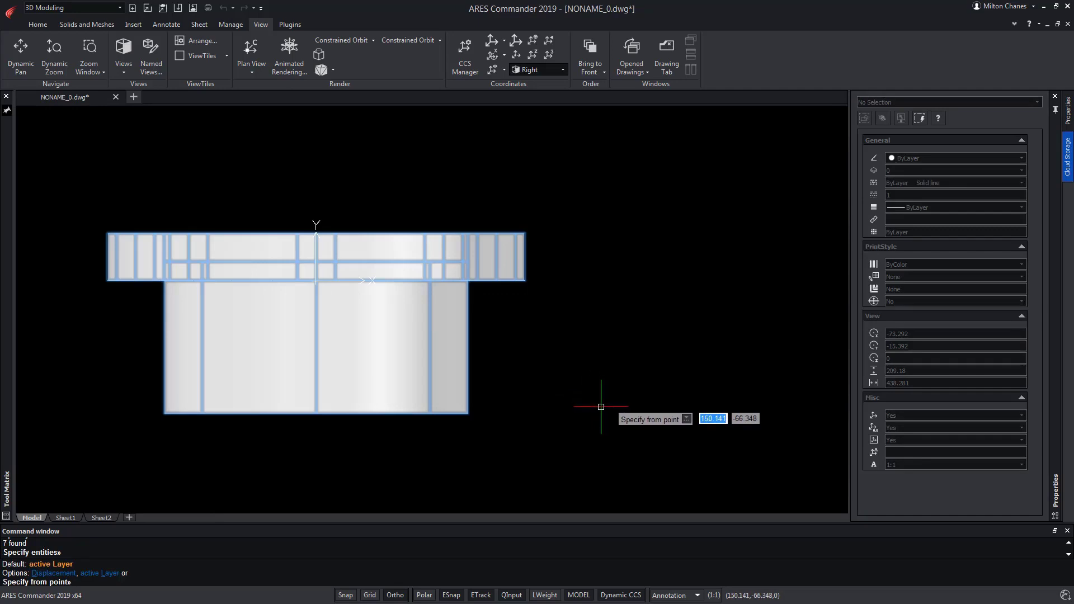
pyautogui.click(601, 406)
pyautogui.write('150')
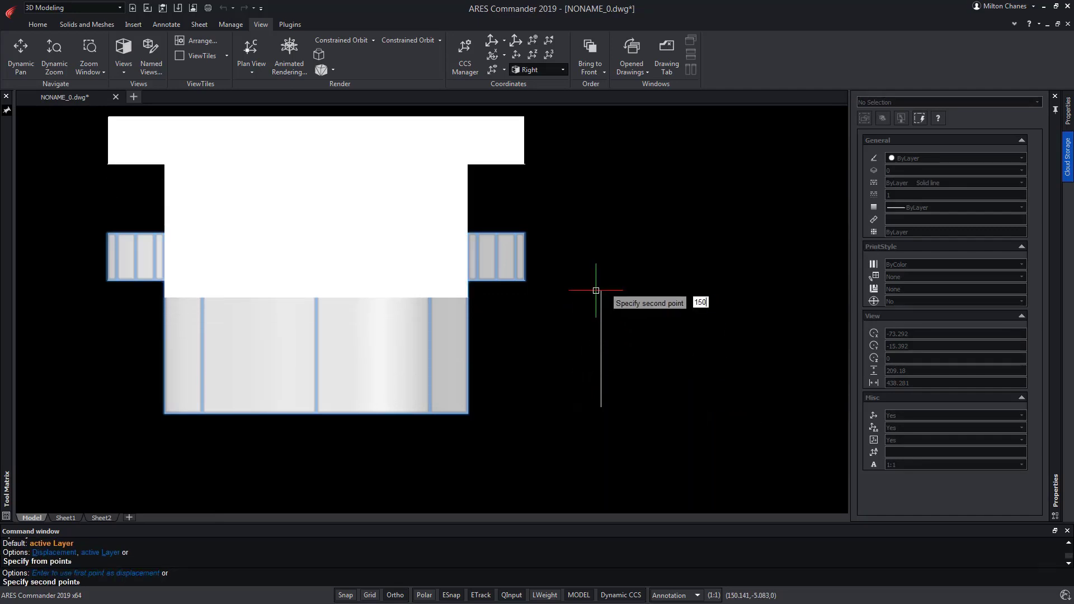
pyautogui.press('Return')
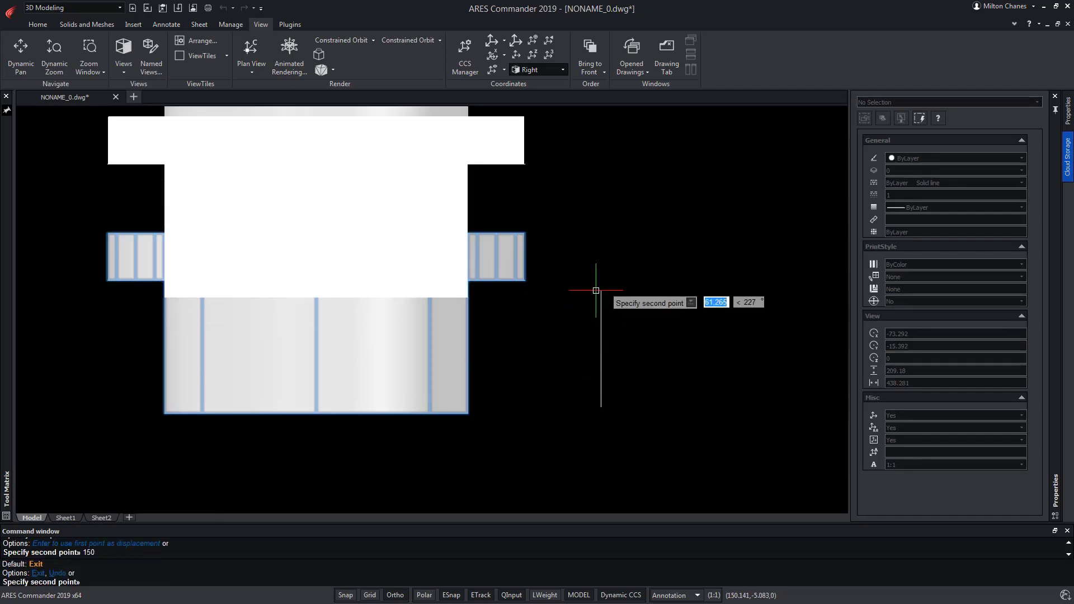
pyautogui.scroll(-2, 595, 291)
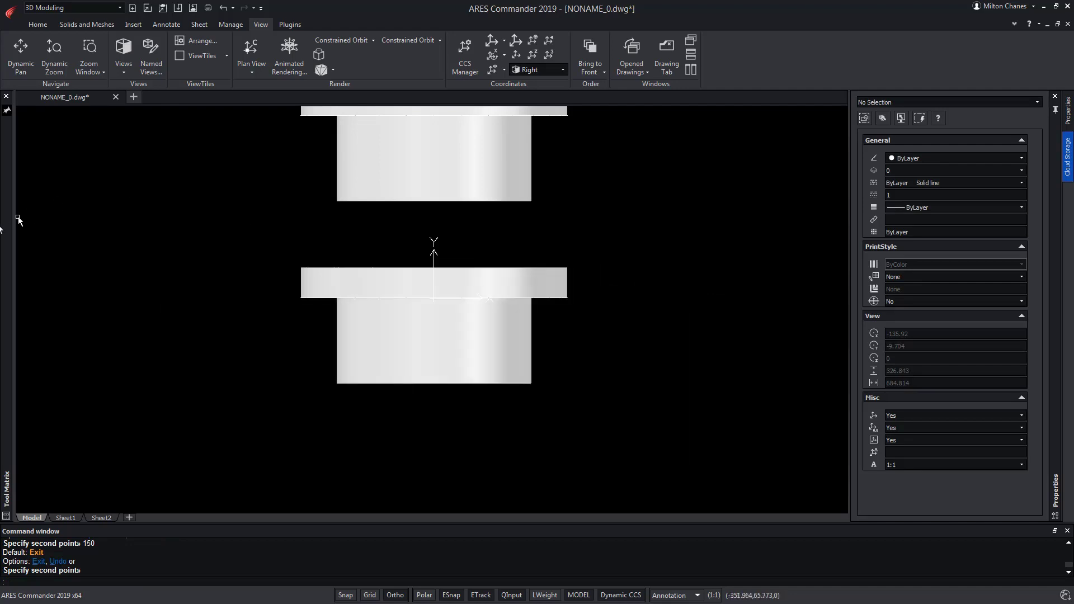
# Rotate the lower flanged part 90° about its centre line.
pyautogui.moveTo(6, 231)
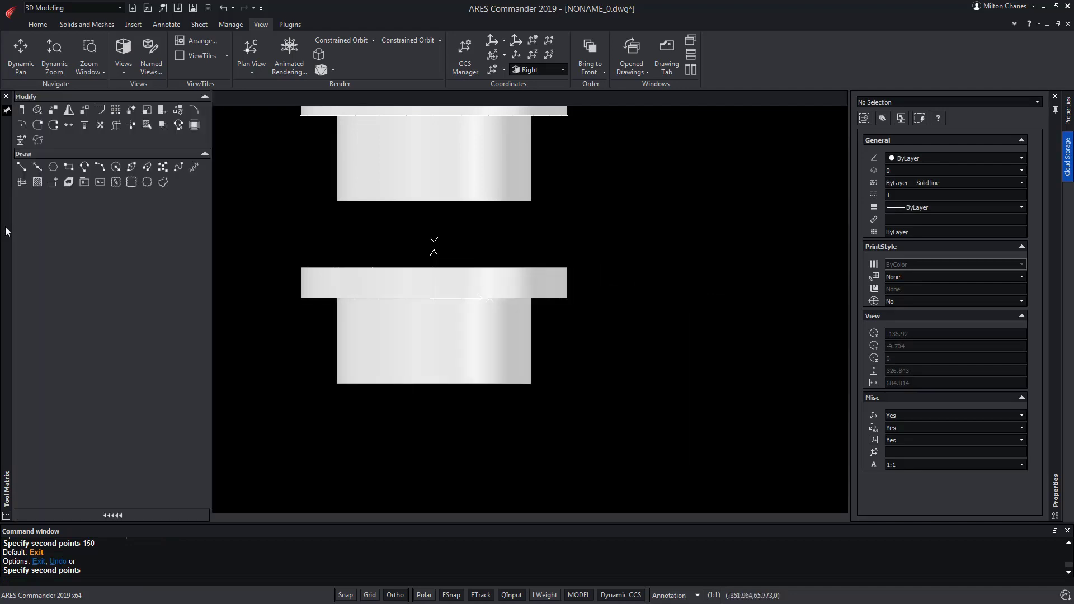
pyautogui.click(130, 109)
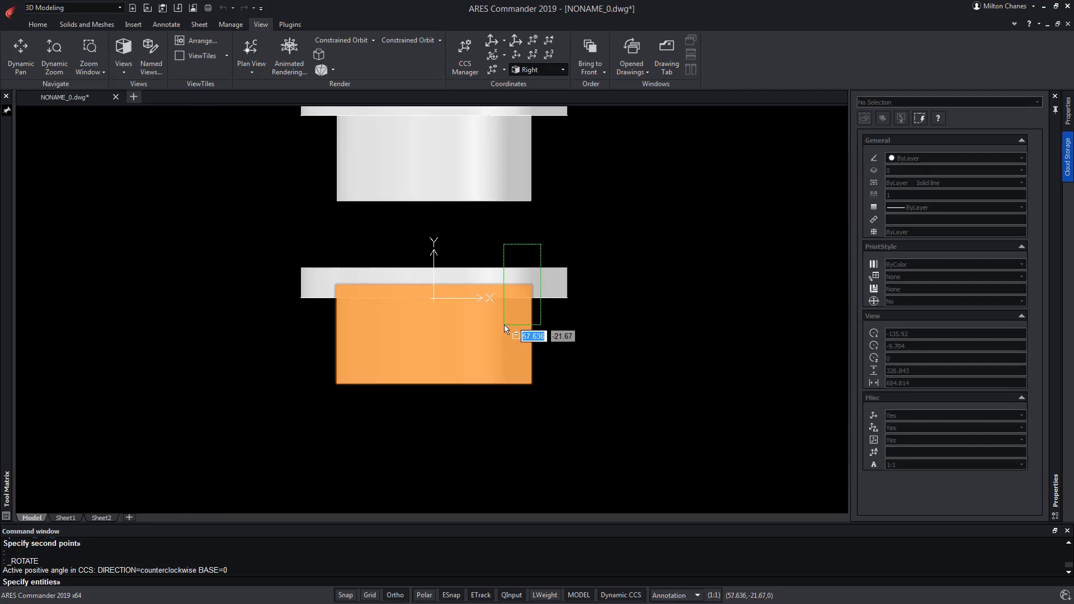
pyautogui.click(504, 326)
pyautogui.press('Return')
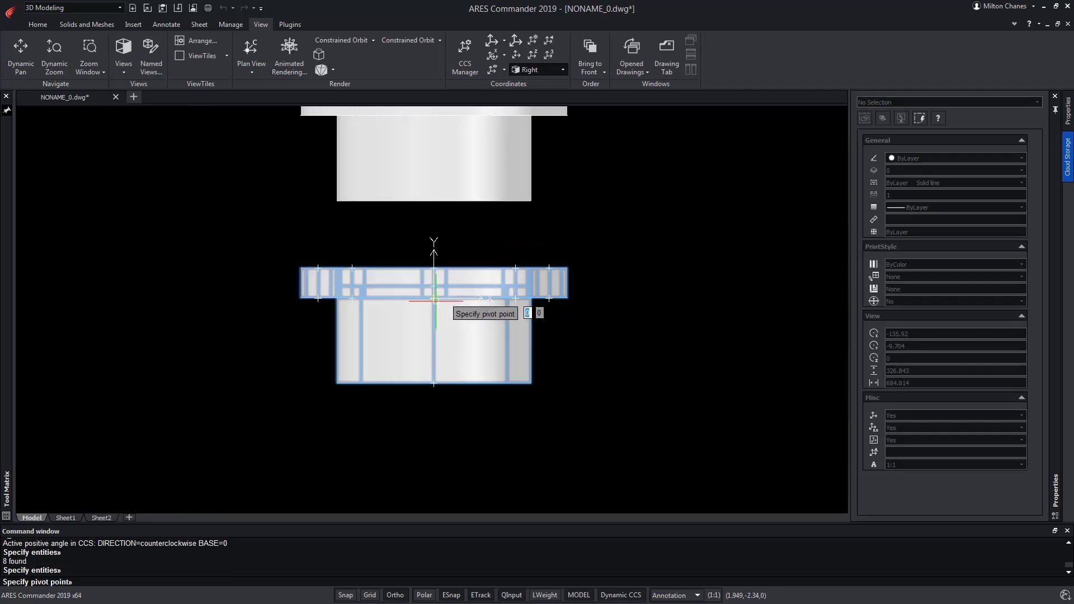
pyautogui.click(434, 291)
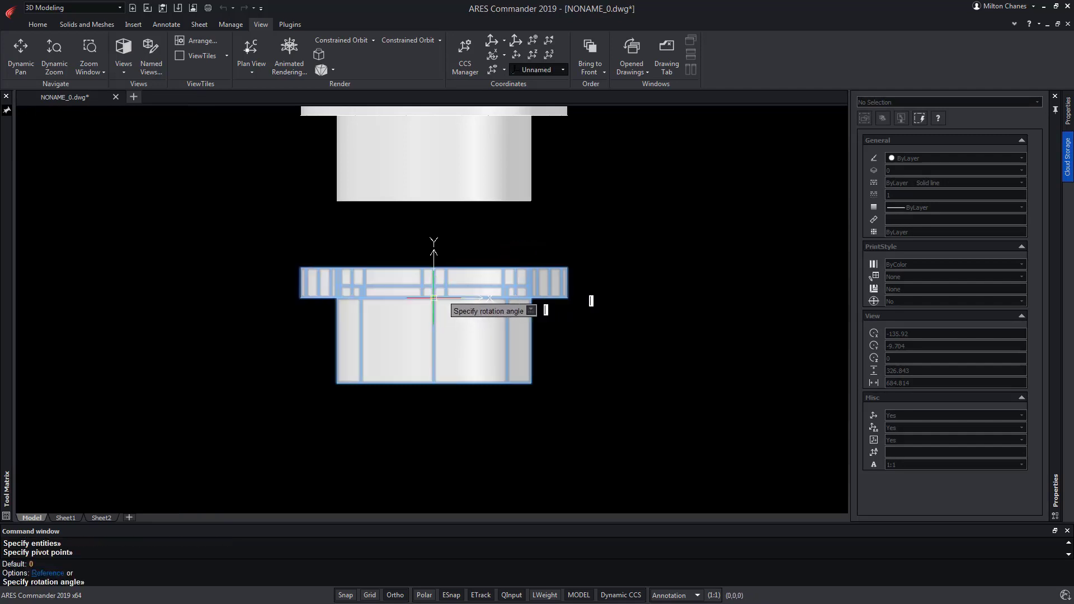
pyautogui.click(434, 240)
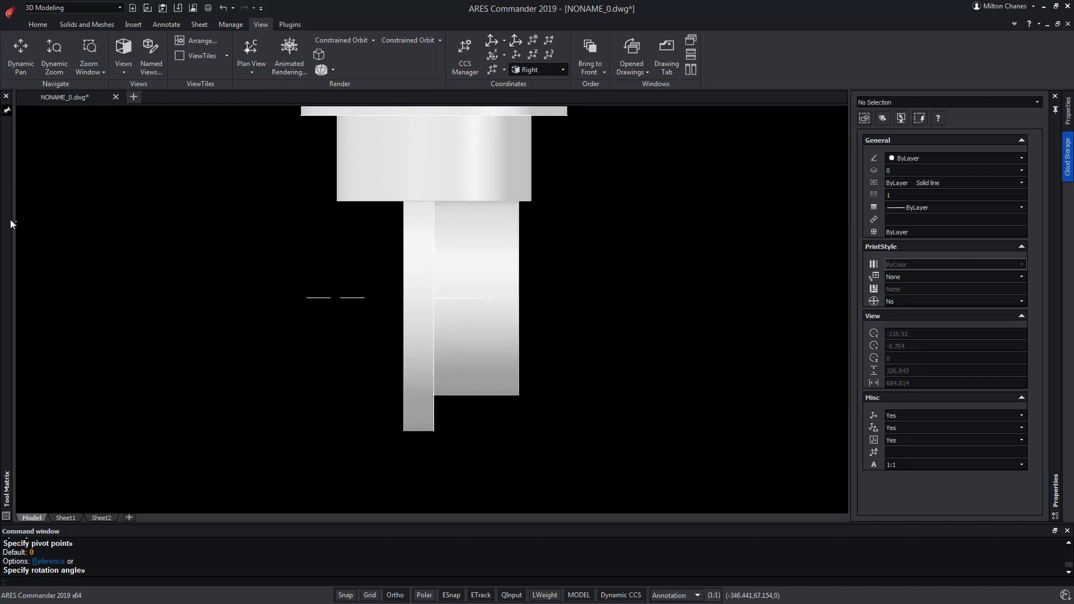
# Move the rotated part 150 units to the left.
pyautogui.moveTo(10, 220)
pyautogui.click(85, 109)
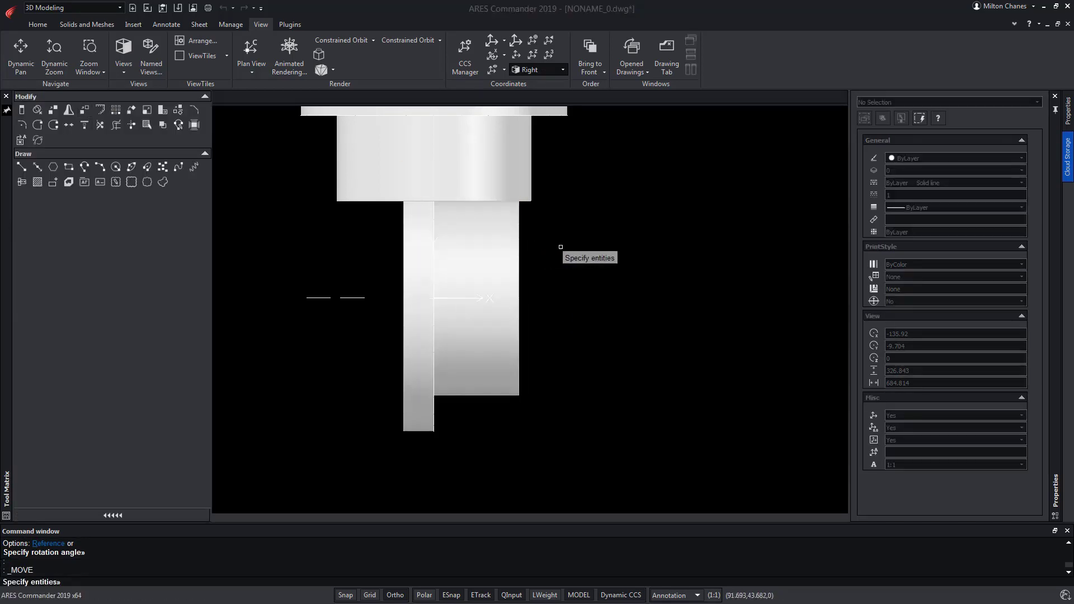
pyautogui.click(422, 237)
pyautogui.press('Return')
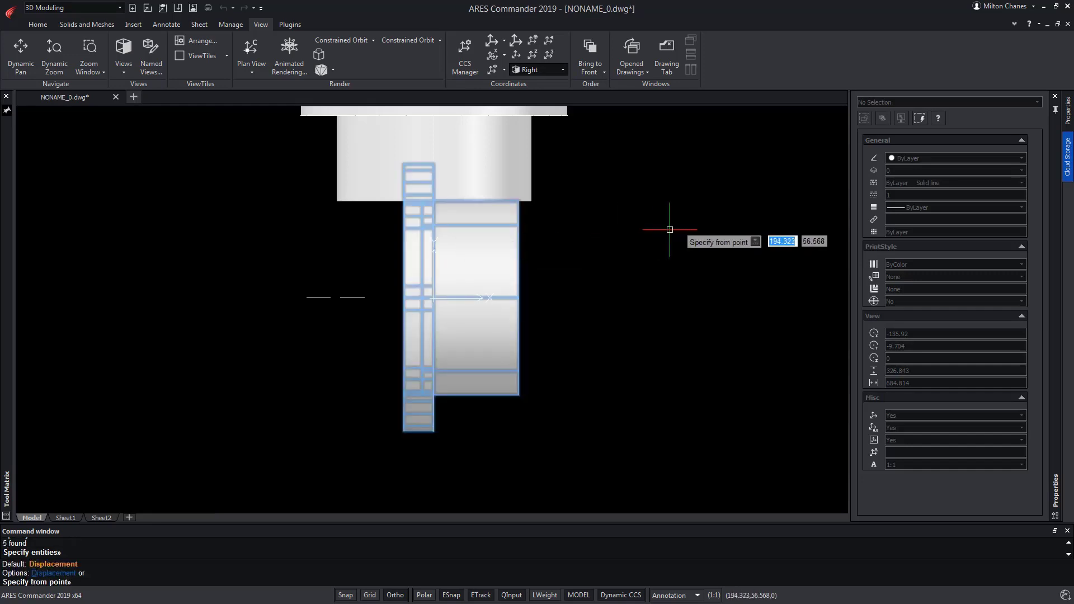
pyautogui.click(670, 229)
pyautogui.write('150')
pyautogui.press('Return')
pyautogui.scroll(-2, 461, 377)
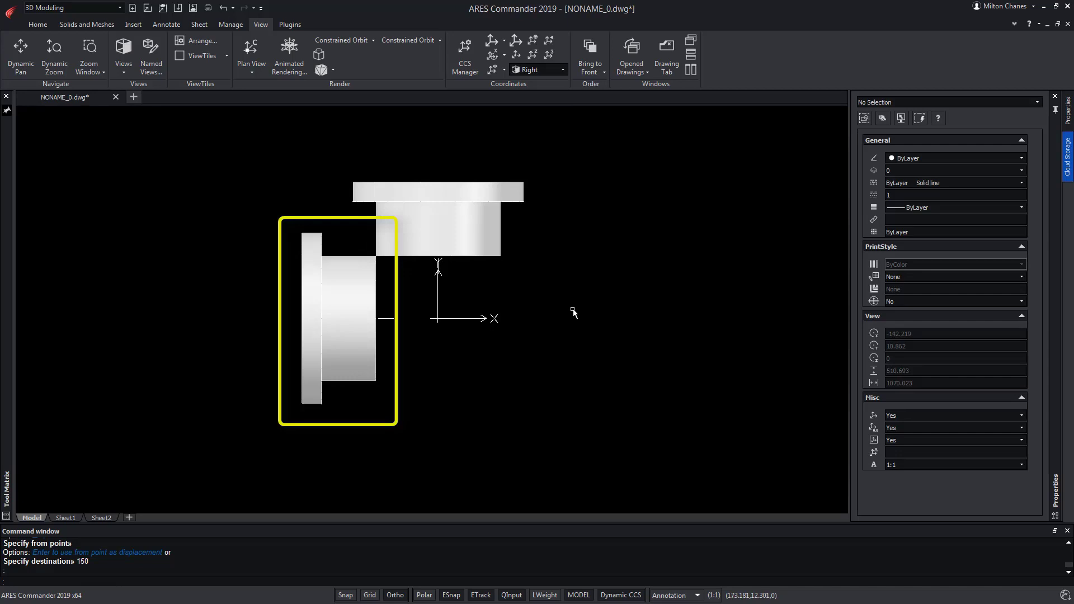
pyautogui.scroll(-1, 548, 310)
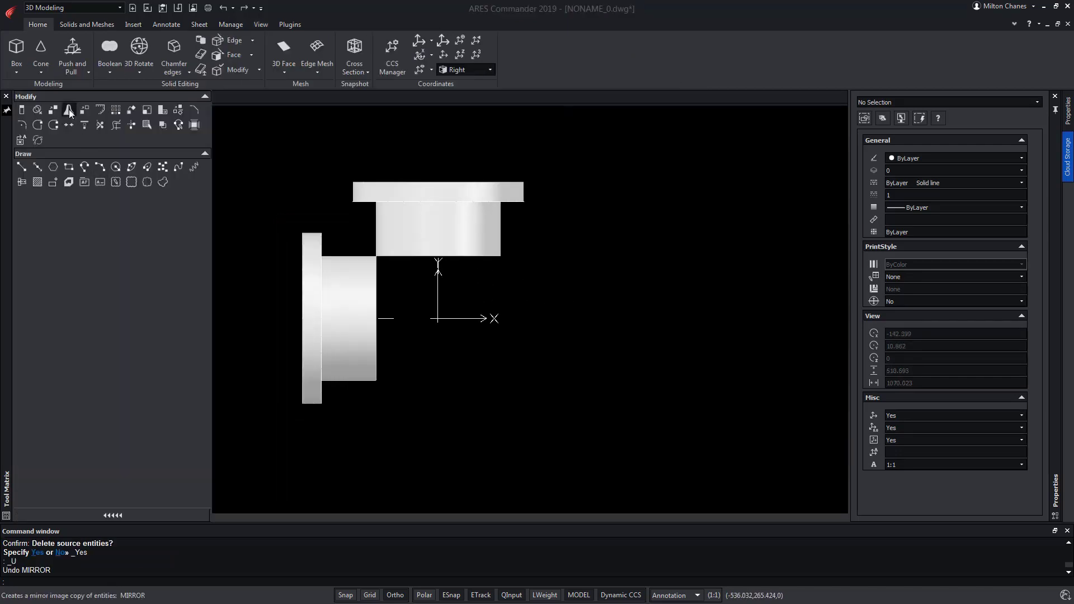
# Mirror the branch's neck and flange about a vertical line, keeping the original.
pyautogui.click(69, 109)
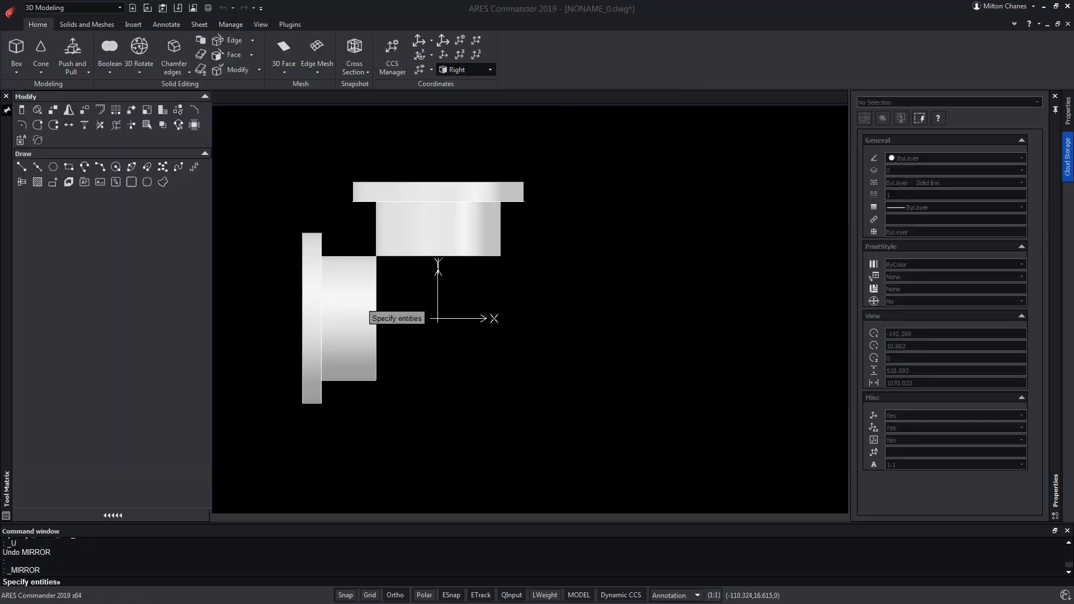
pyautogui.click(371, 281)
pyautogui.click(312, 249)
pyautogui.press('Return')
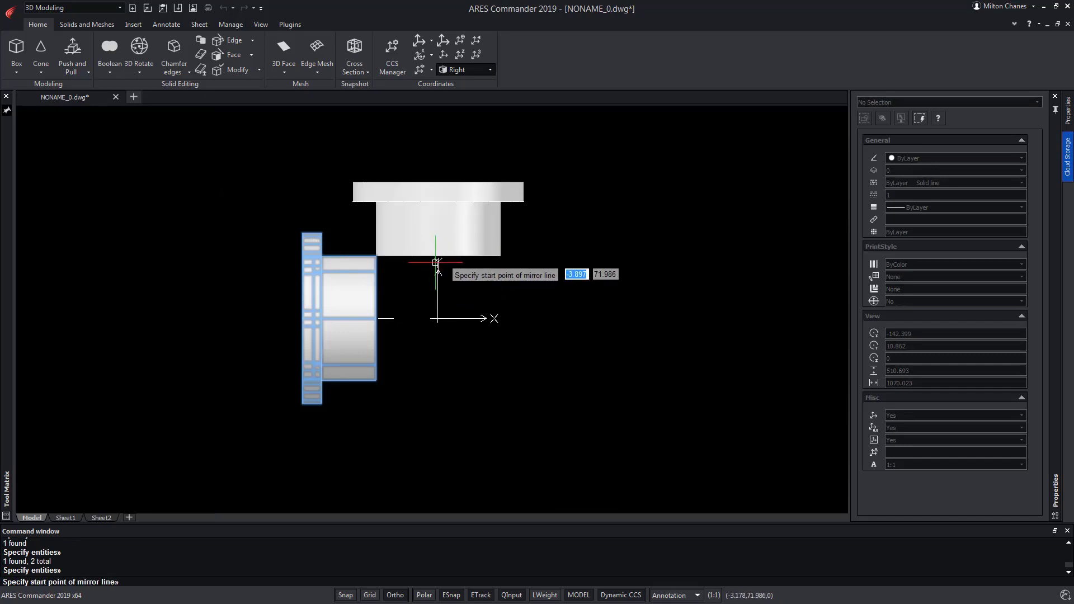
pyautogui.click(436, 262)
pyautogui.click(437, 388)
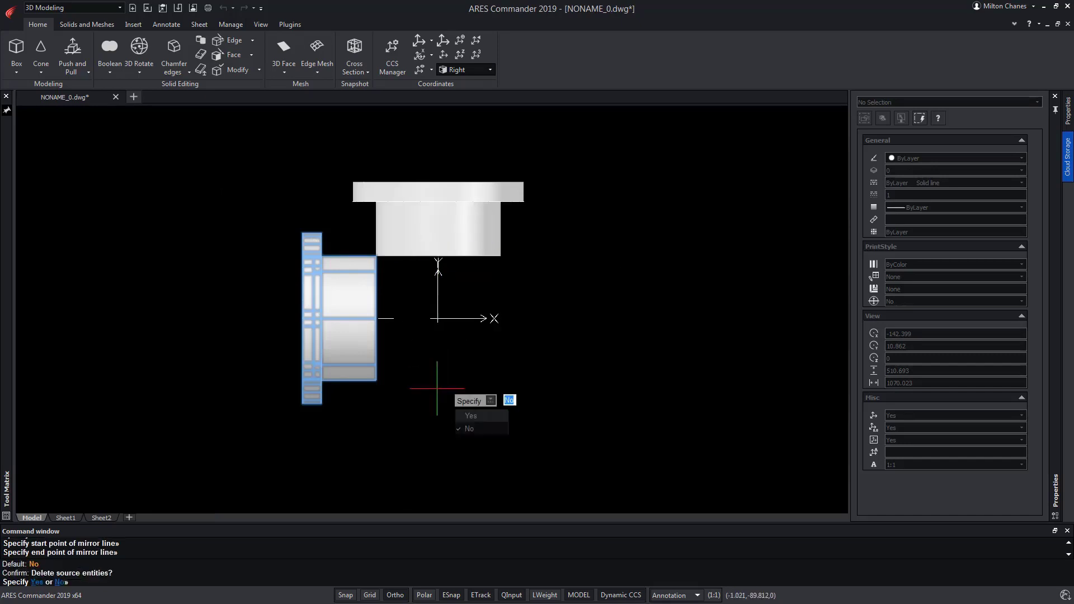
pyautogui.click(476, 429)
# View the three flanged branches from SE Isometric.
pyautogui.click(261, 24)
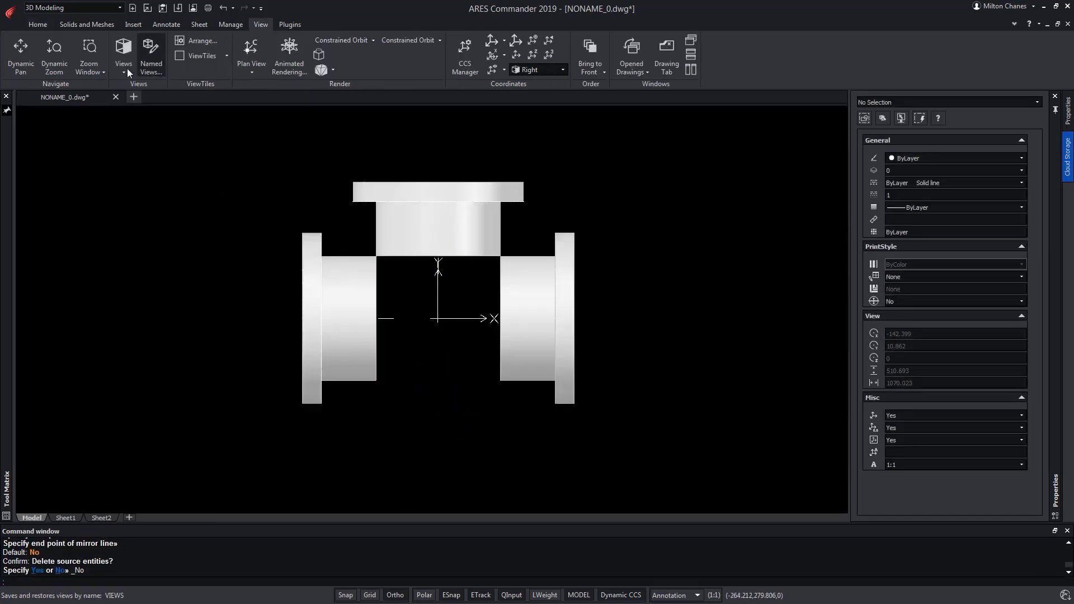
pyautogui.click(125, 71)
pyautogui.click(149, 176)
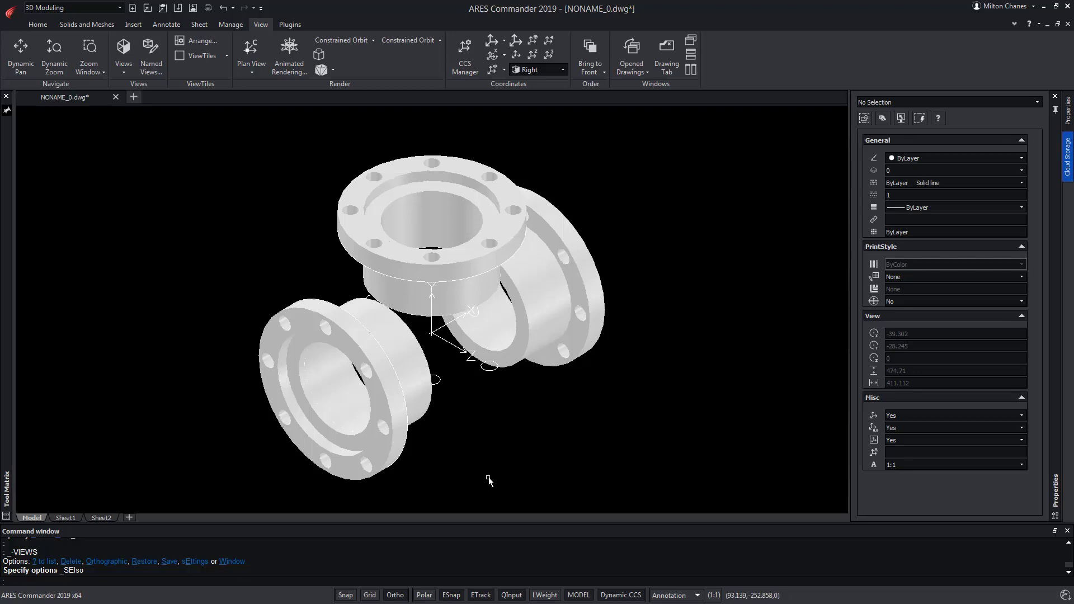
# Create a sphere centred at 0,0,0 with radius 120.
pyautogui.click(38, 24)
pyautogui.click(41, 72)
pyautogui.click(56, 109)
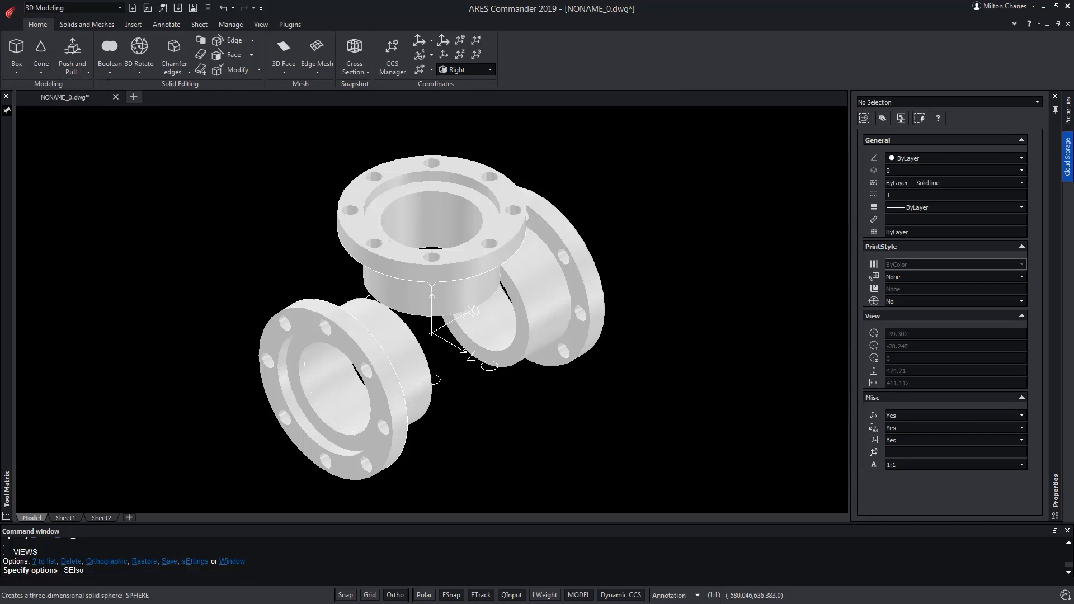
pyautogui.write('0')
pyautogui.press('Tab')
pyautogui.write('0')
pyautogui.press('Tab')
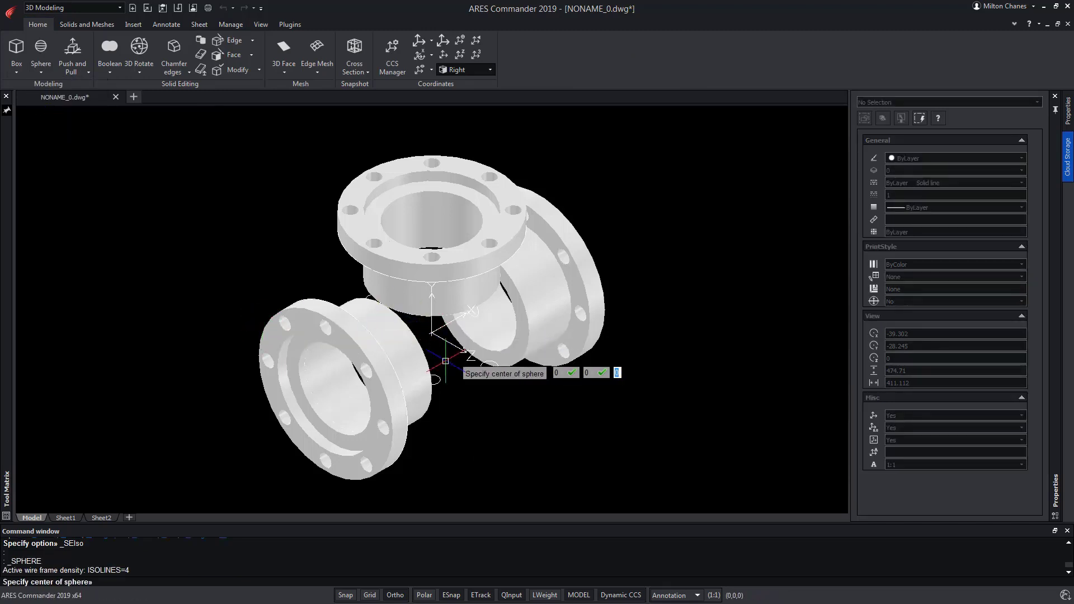
pyautogui.press('Return')
pyautogui.write('120')
pyautogui.press('Return')
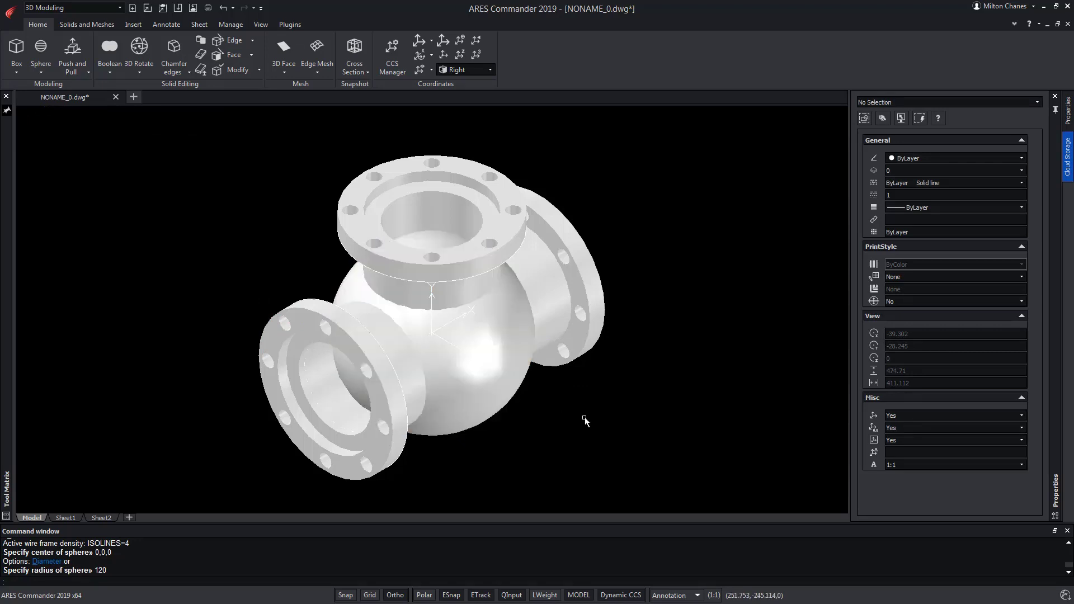
# Display the valve body as a 3D Wireframe viewed from the Right.
pyautogui.click(262, 26)
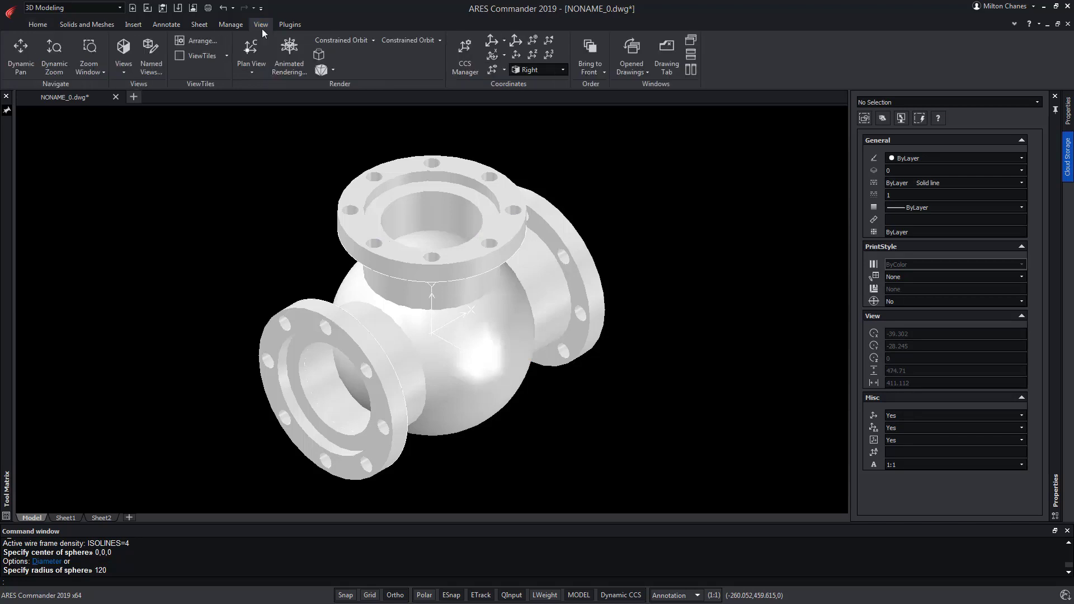
pyautogui.click(333, 70)
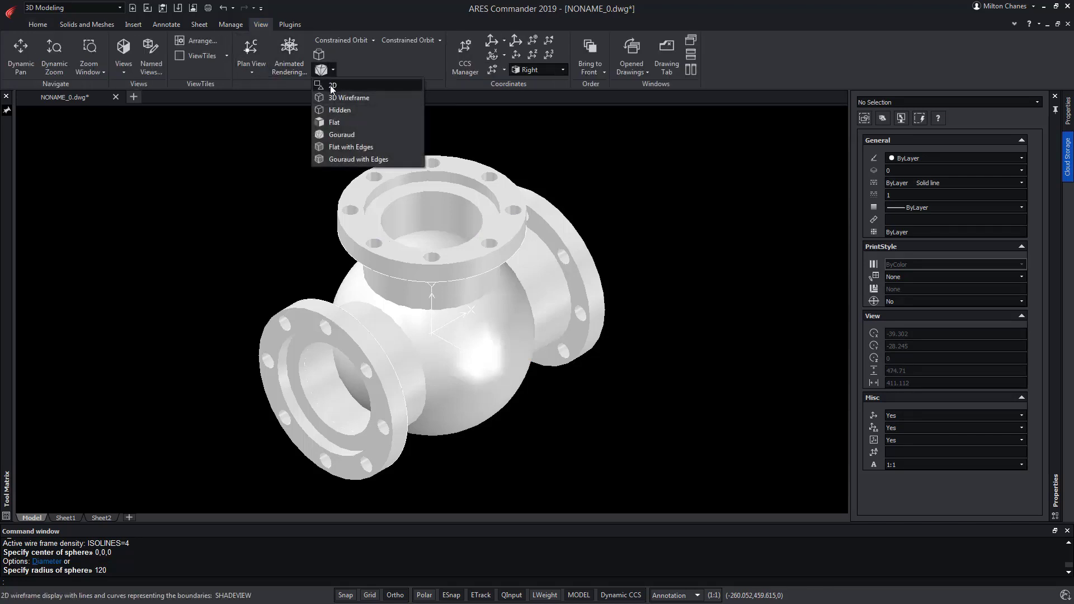
pyautogui.click(339, 97)
pyautogui.click(124, 67)
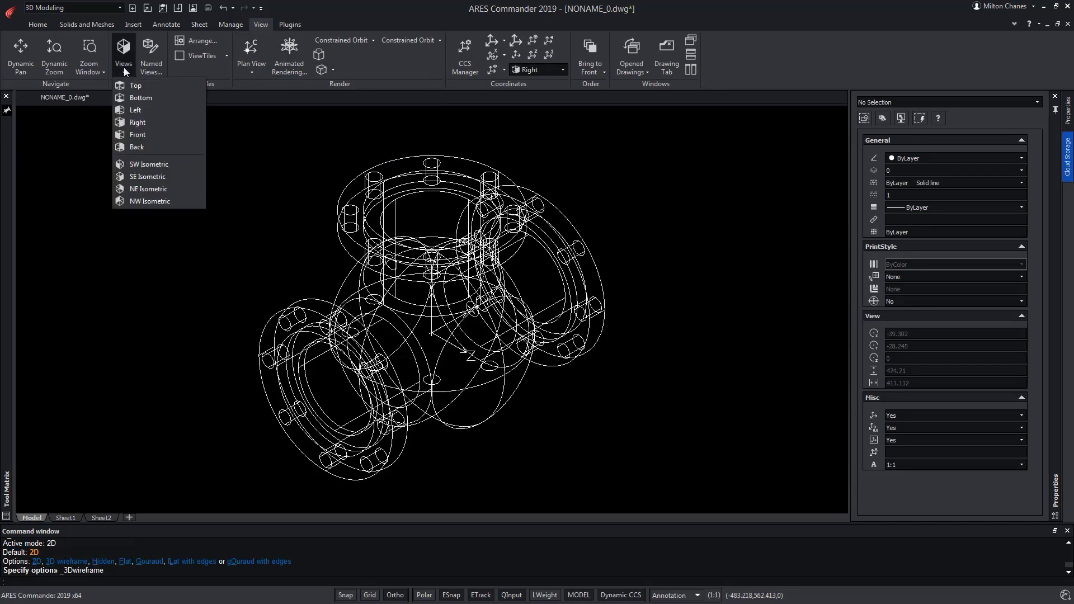
pyautogui.click(137, 122)
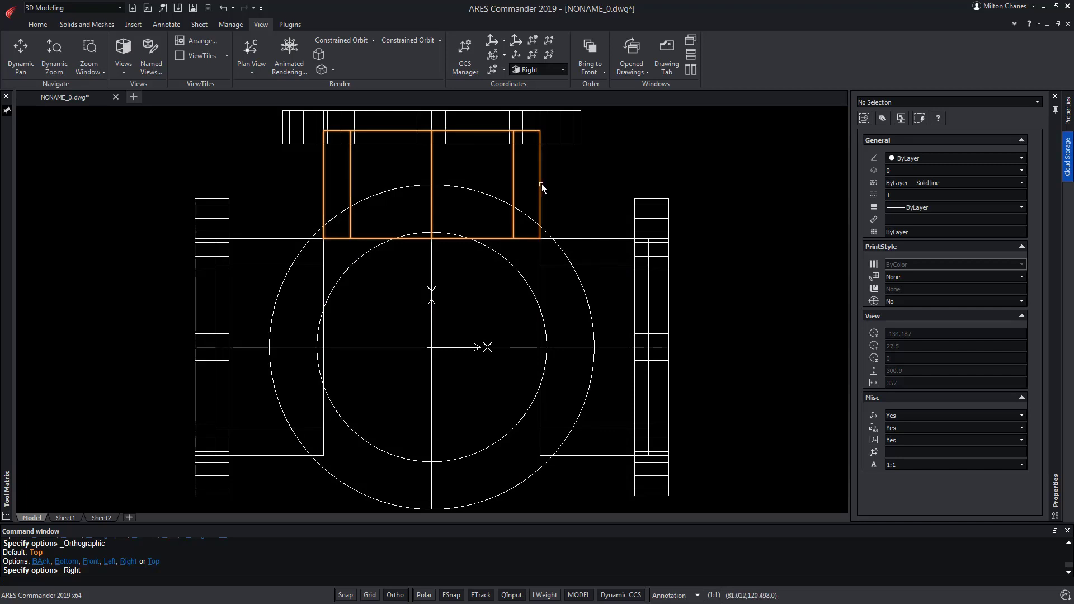
# Start a Boolean Subtract operation on the valve body.
pyautogui.click(39, 25)
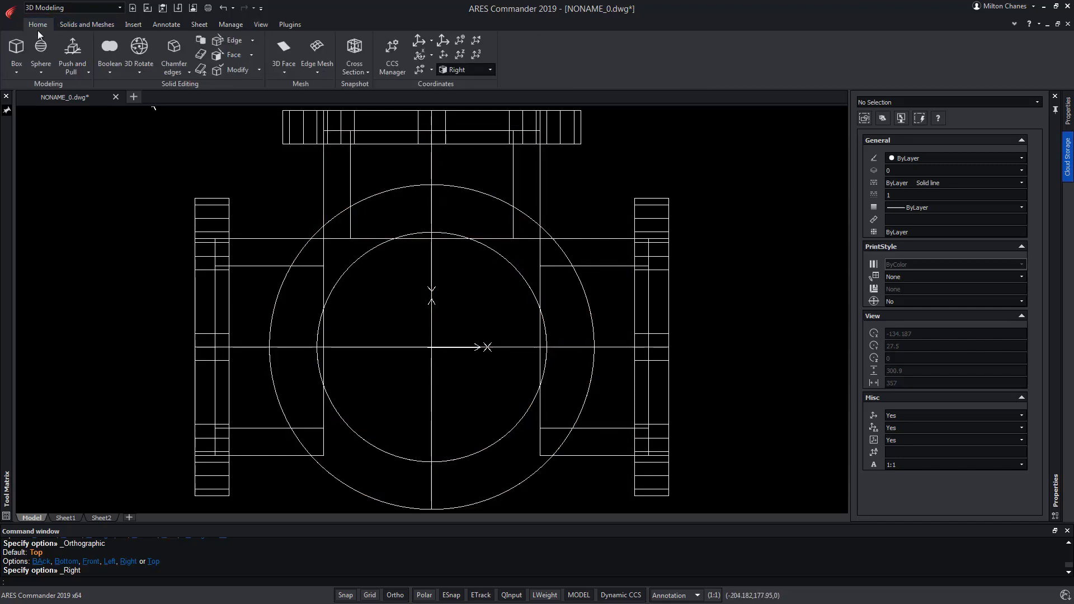
pyautogui.click(113, 71)
pyautogui.click(135, 103)
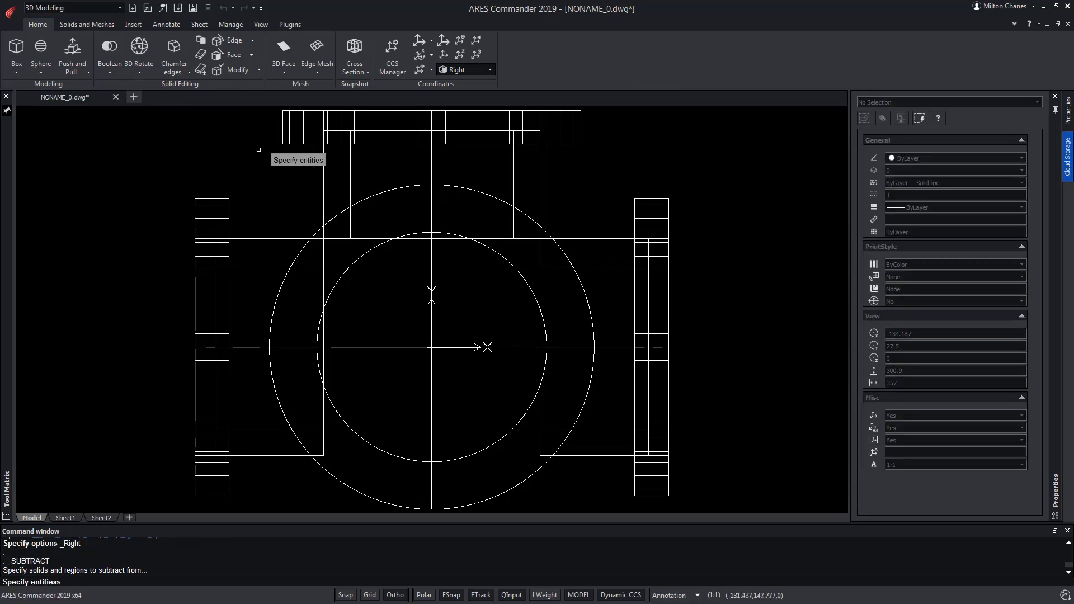
# Subtract the circular bore solids from the upper branch body to hollow it.
pyautogui.click(324, 169)
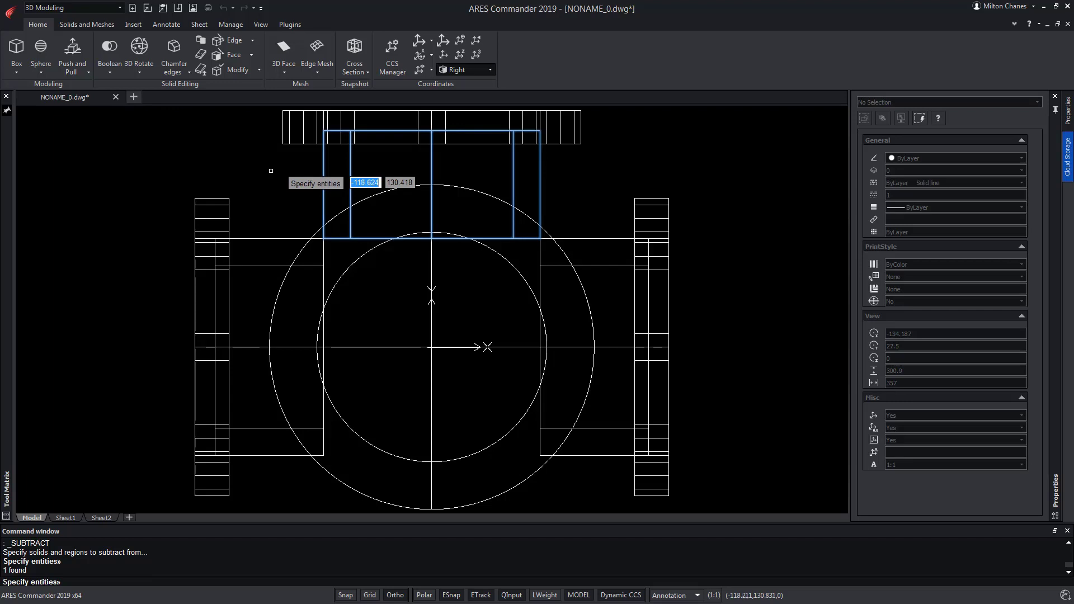
pyautogui.press('Return')
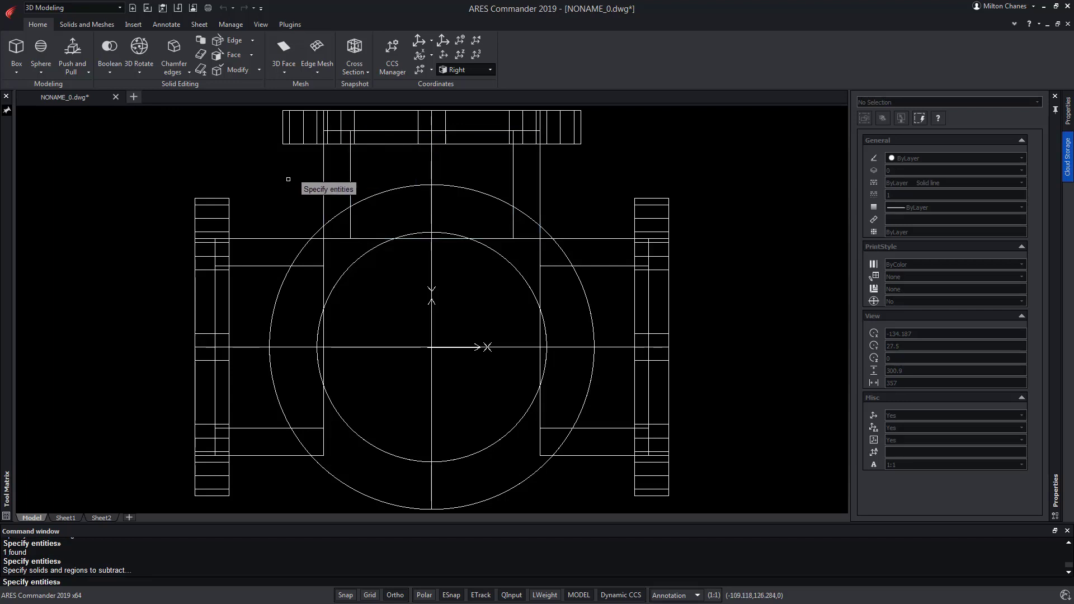
pyautogui.click(321, 223)
pyautogui.press('Return')
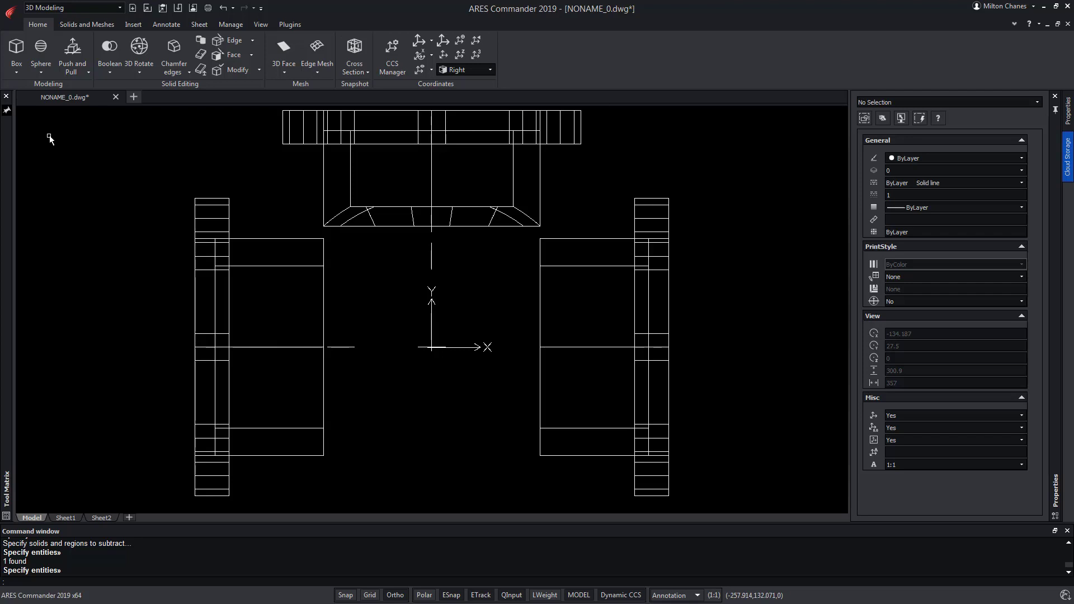
# Delete the right-hand and left-hand side solids of the valve.
pyautogui.moveTo(710, 227); pyautogui.dragTo(545, 291)
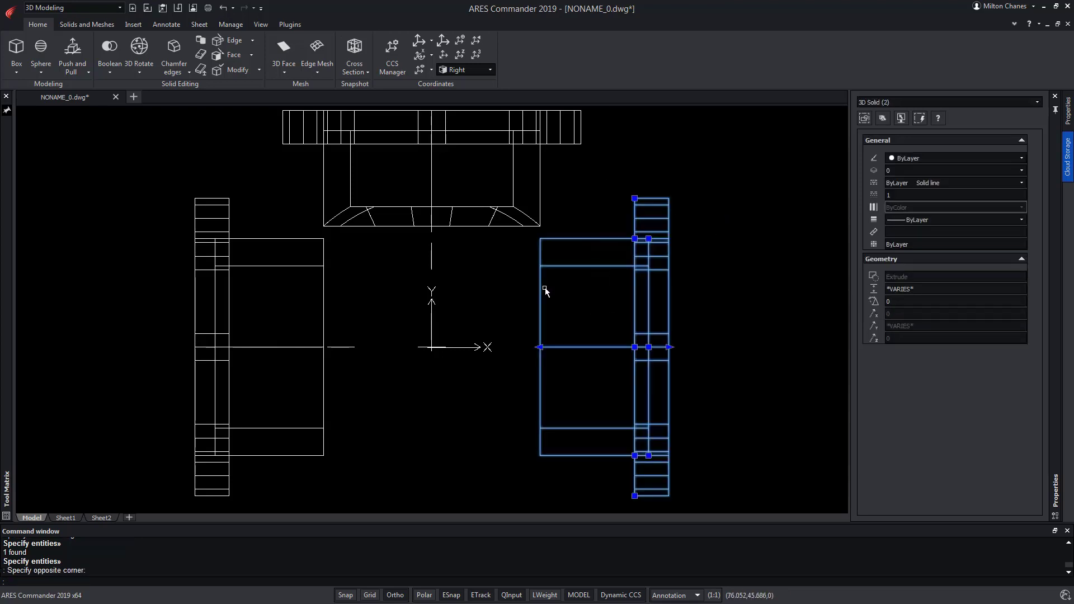
pyautogui.press('Delete')
pyautogui.click(203, 270)
pyautogui.press('Delete')
# Mirror the top flange solids about a 45° line from the origin, keeping the originals.
pyautogui.moveTo(7, 158)
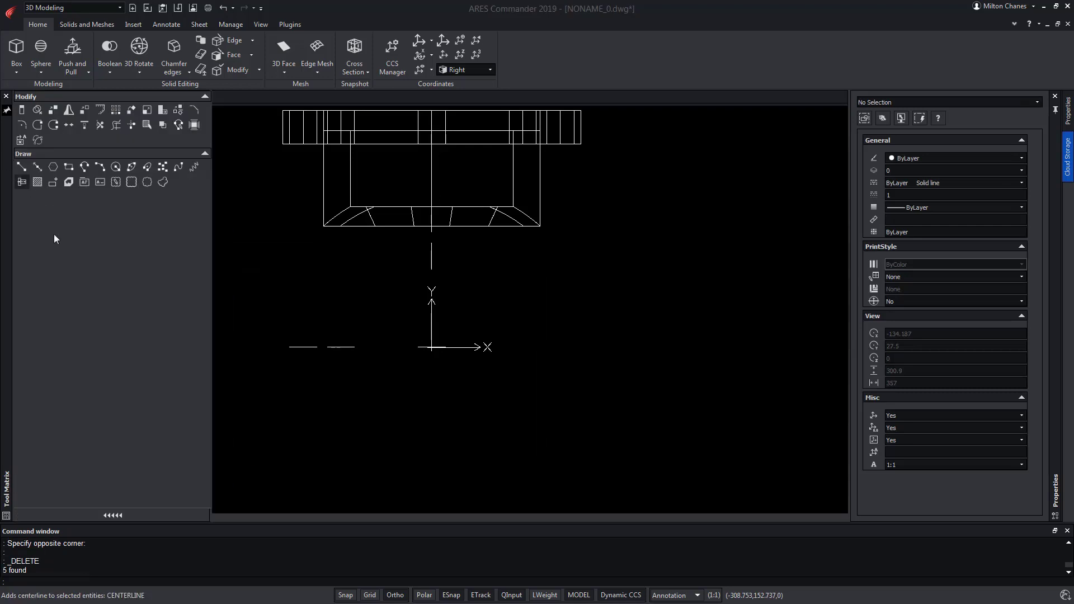
pyautogui.click(69, 109)
pyautogui.click(486, 143)
pyautogui.click(486, 143)
pyautogui.press('Return')
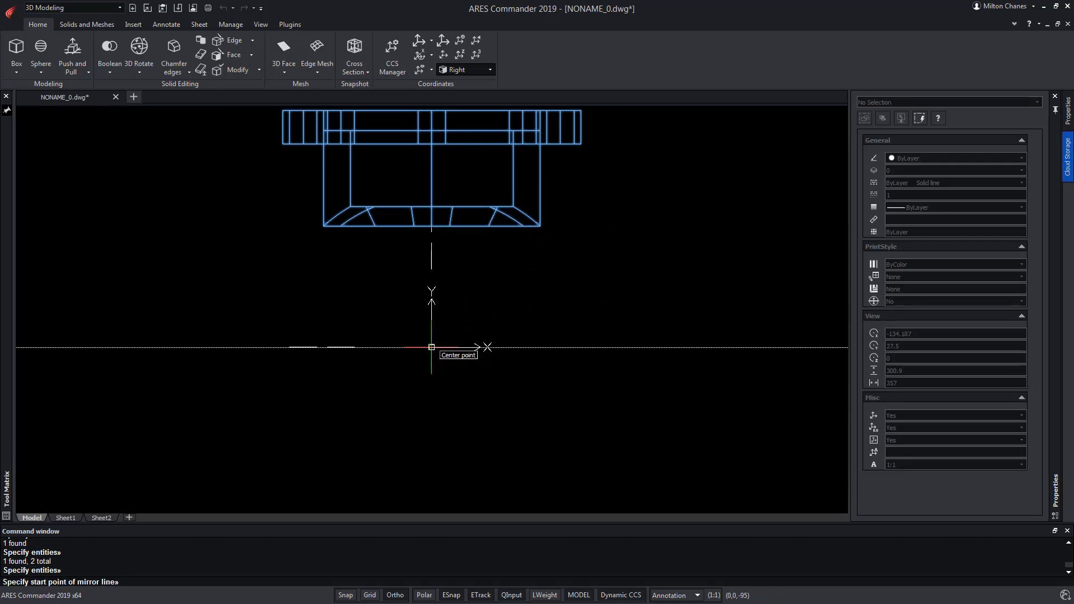
pyautogui.click(431, 347)
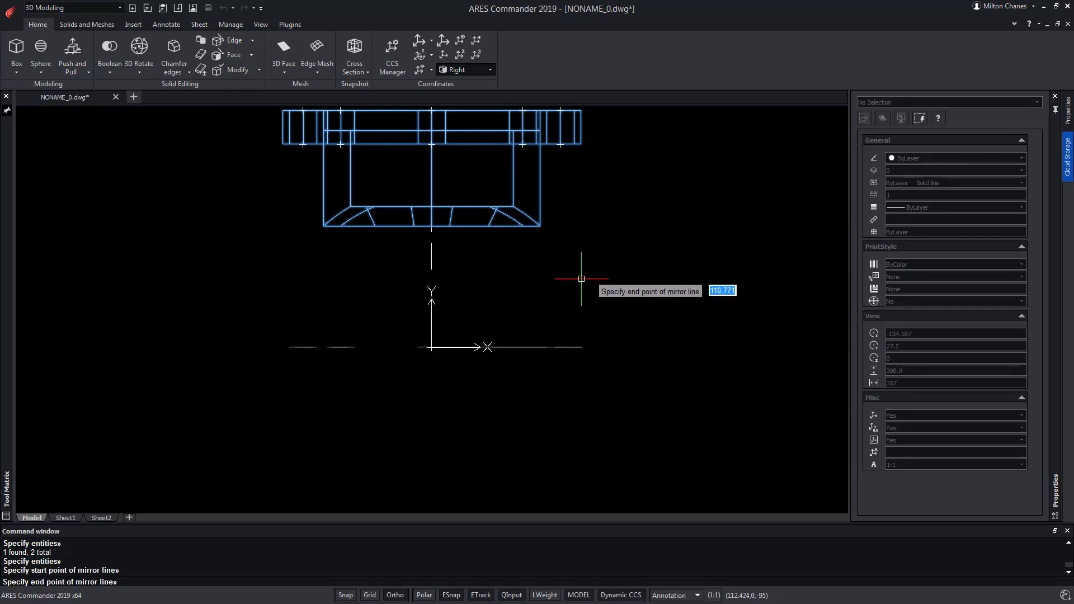
pyautogui.click(424, 595)
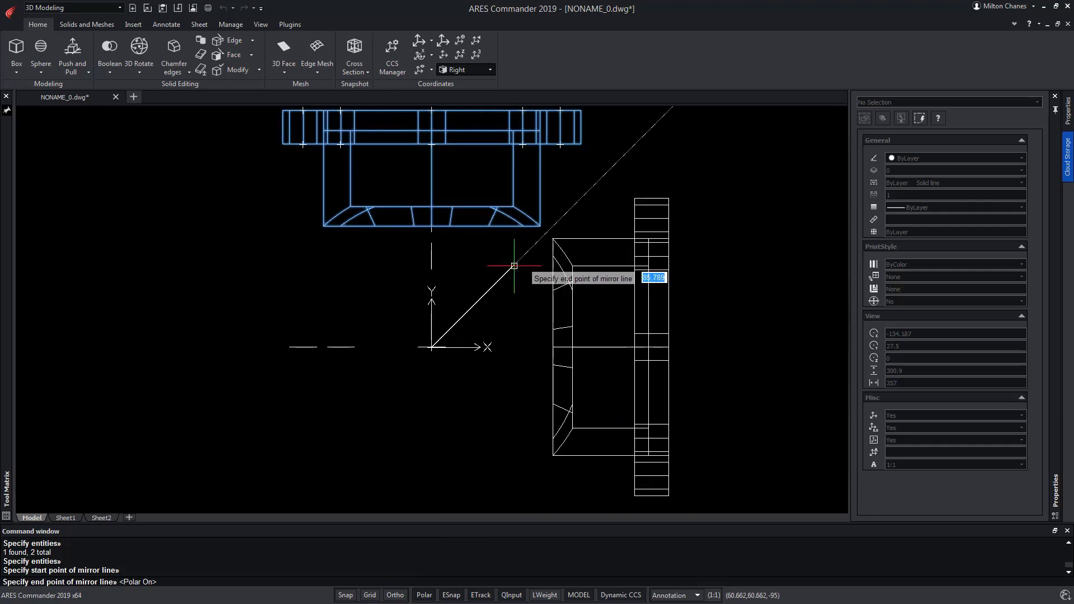
pyautogui.click(518, 266)
pyautogui.press('Return')
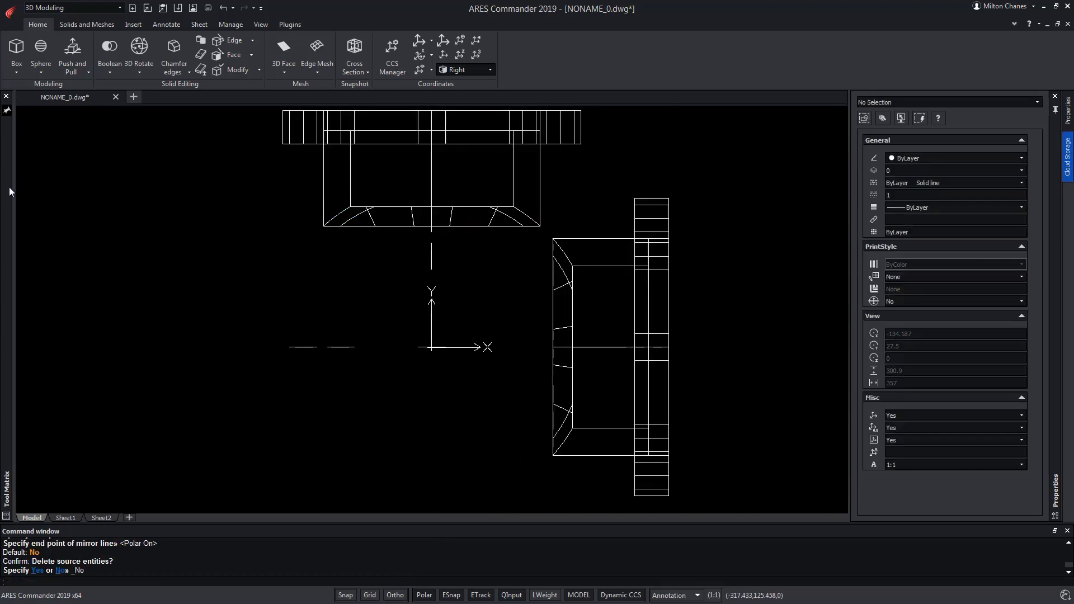
# Mirror the right-hand flange copy about a vertical line to create the left branch.
pyautogui.moveTo(9, 187)
pyautogui.click(69, 110)
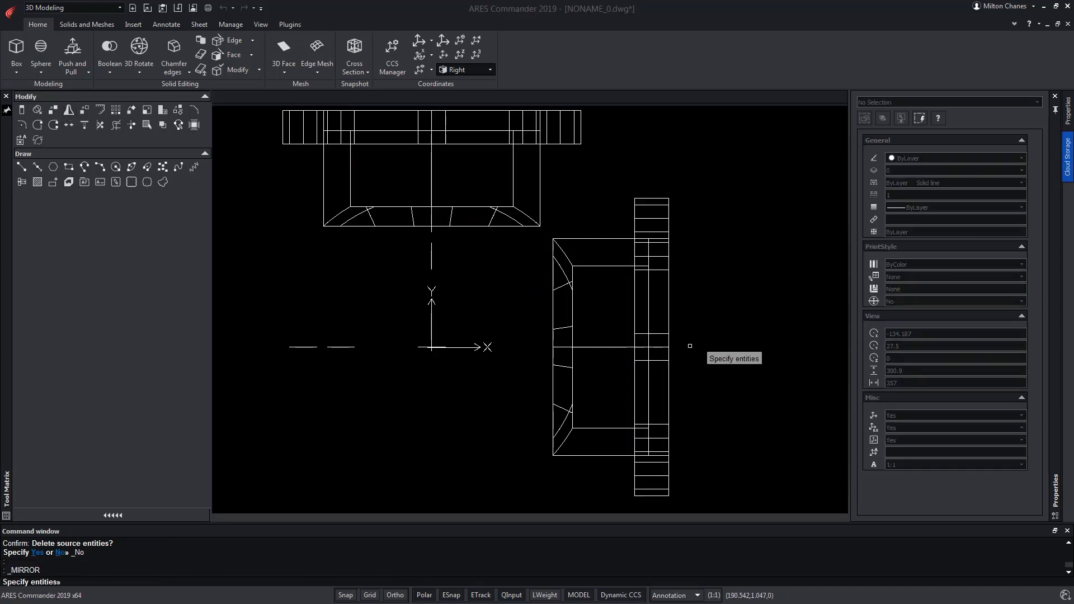
pyautogui.click(720, 328)
pyautogui.click(637, 376)
pyautogui.press('Return')
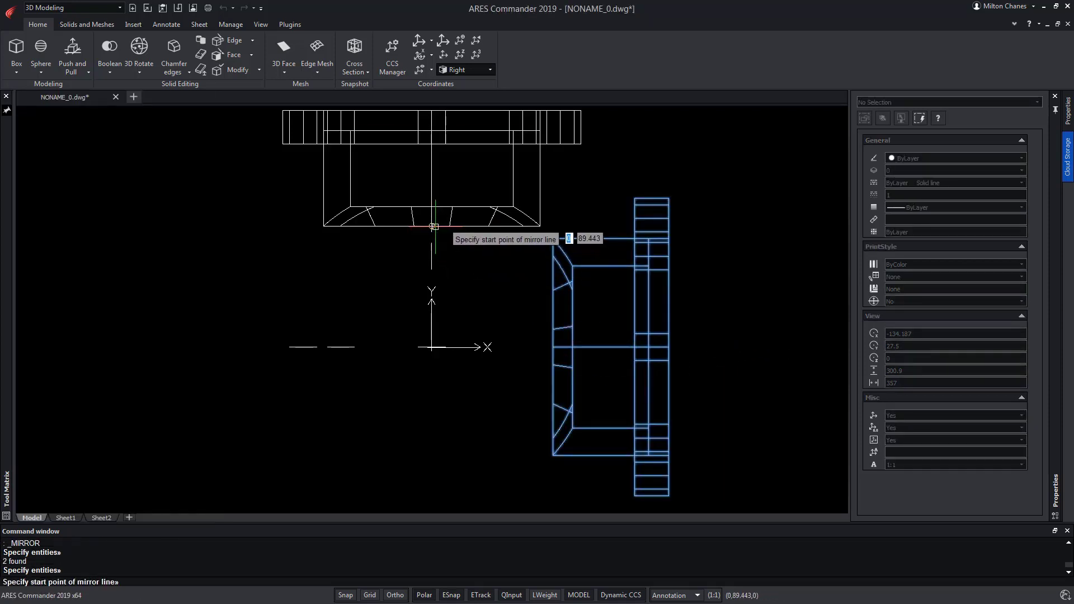
pyautogui.click(432, 226)
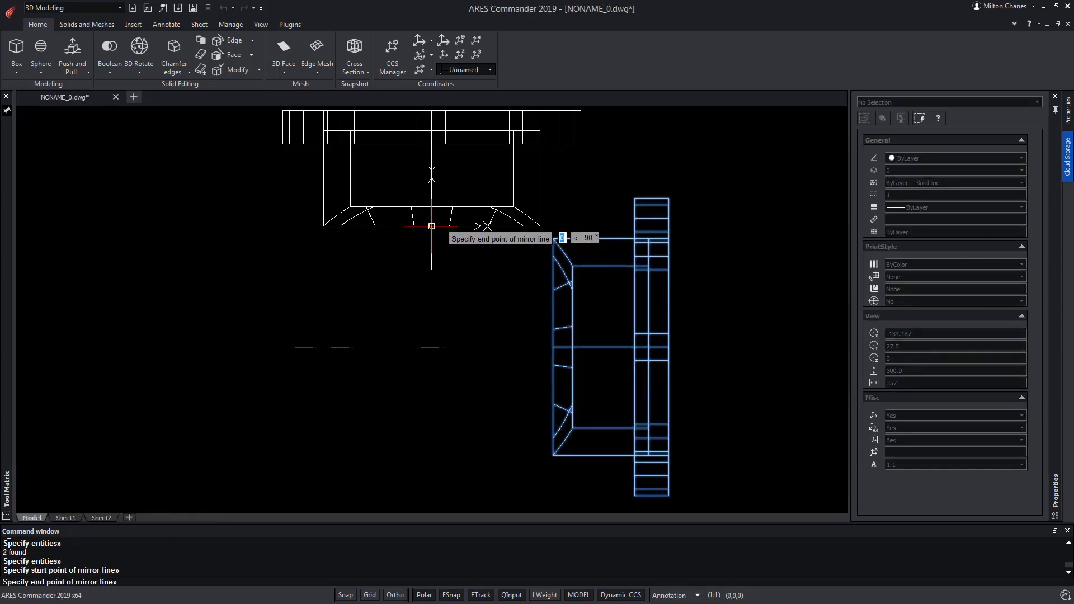
pyautogui.click(432, 428)
pyautogui.click(468, 470)
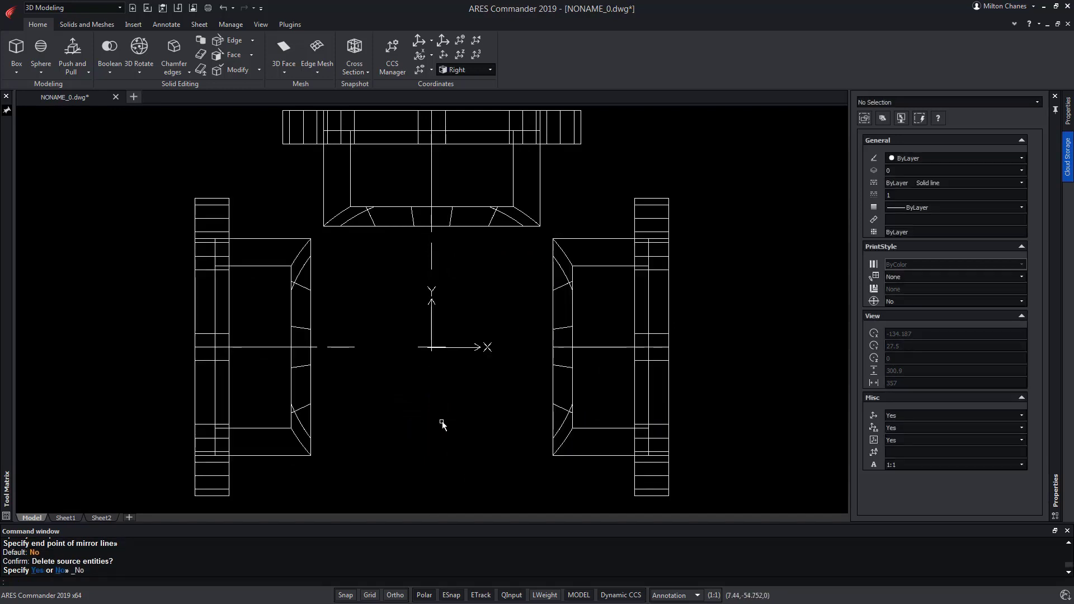
pyautogui.click(261, 25)
# Show the valve in SE Isometric view with Gouraud shading.
pyautogui.click(122, 68)
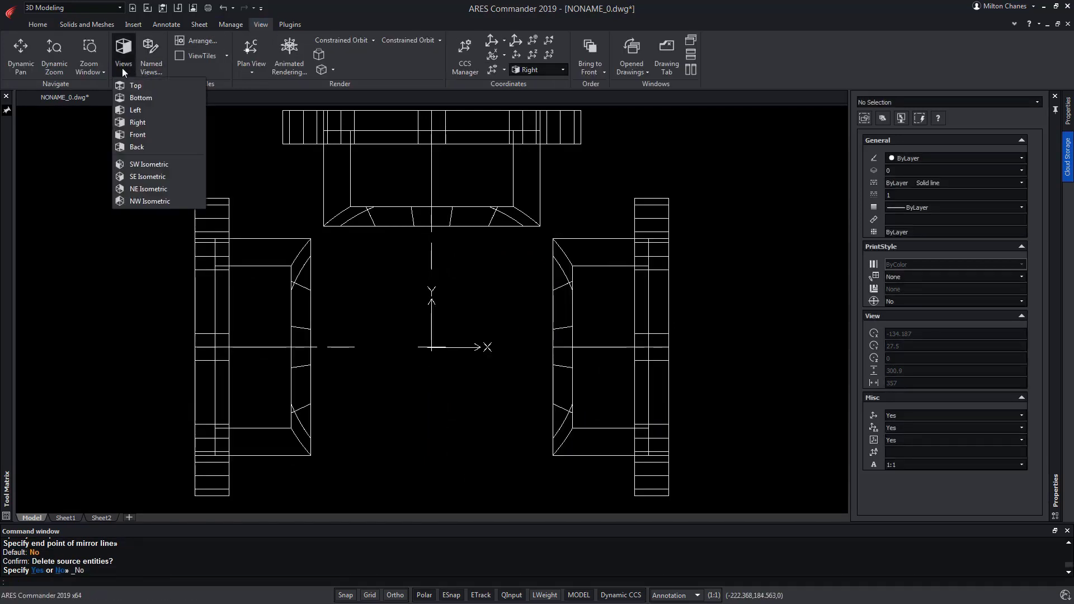
pyautogui.click(142, 177)
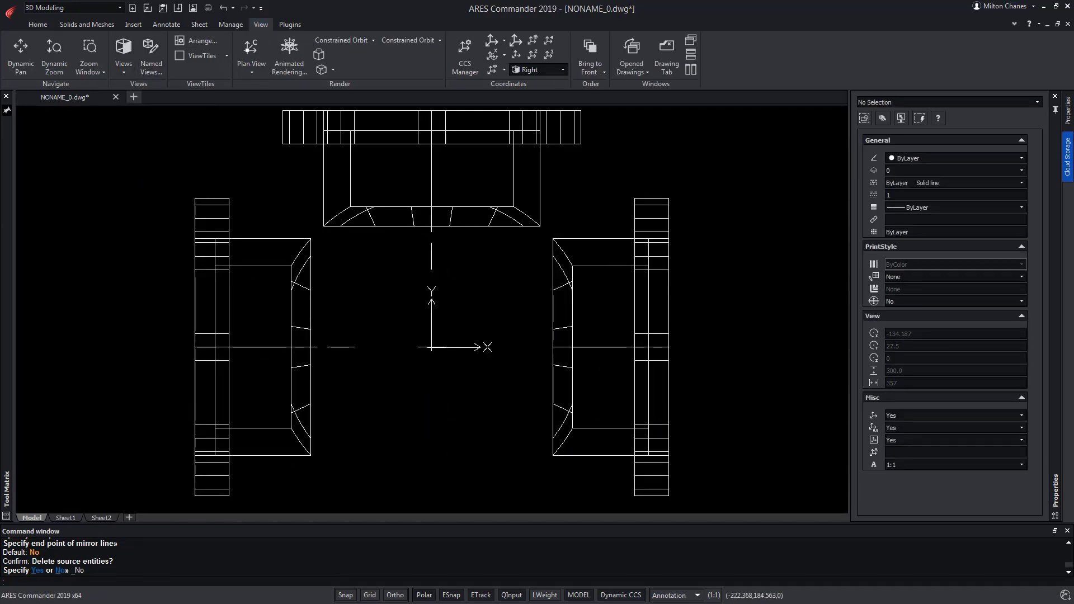
pyautogui.click(334, 67)
pyautogui.click(348, 133)
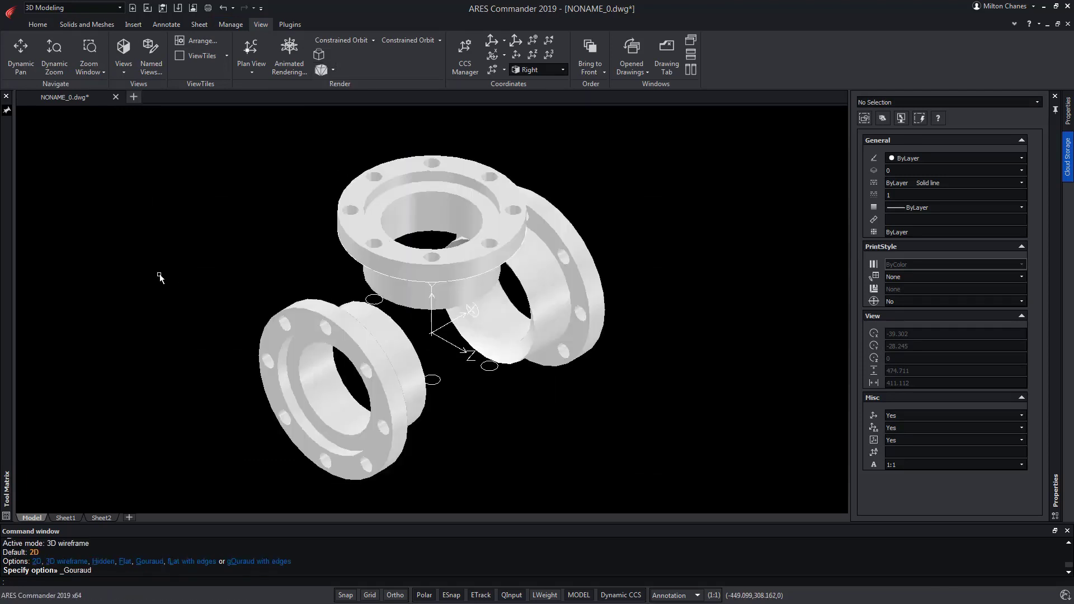
pyautogui.moveTo(517, 426); pyautogui.dragTo(544, 398, button='middle')
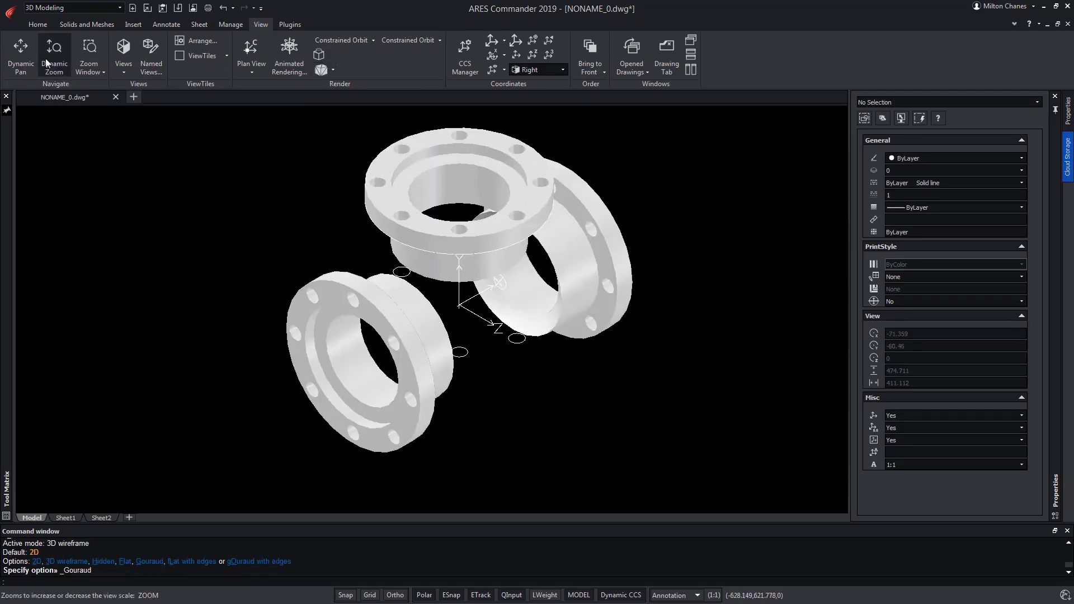
# Create a sphere centred at 0,0,0 with radius 120.
pyautogui.click(38, 25)
pyautogui.click(41, 48)
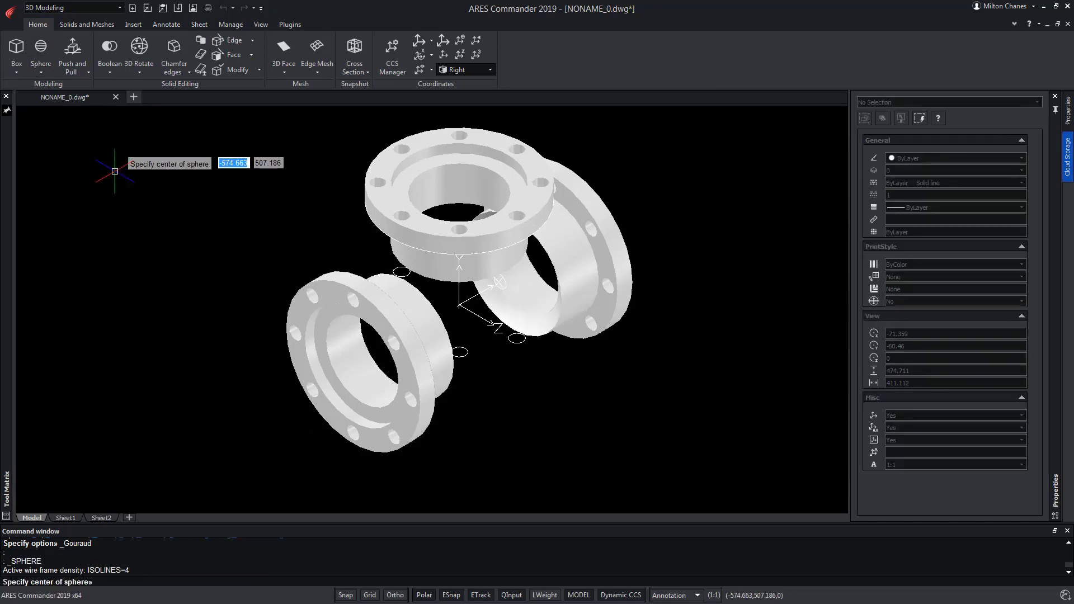
pyautogui.write('0,0,0')
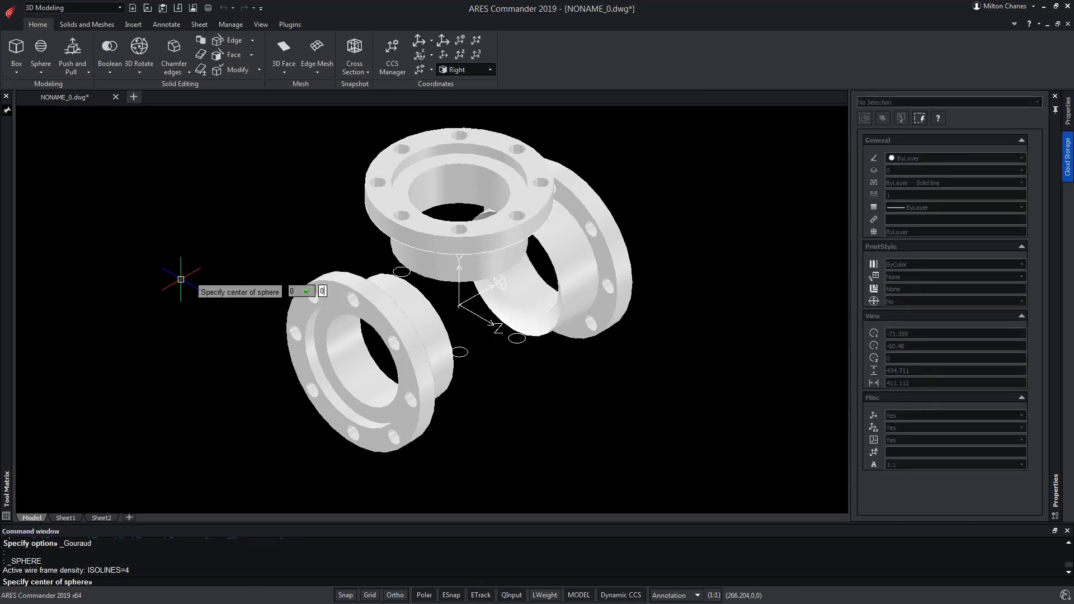
pyautogui.press('Return')
pyautogui.write('12')
pyautogui.press('Return')
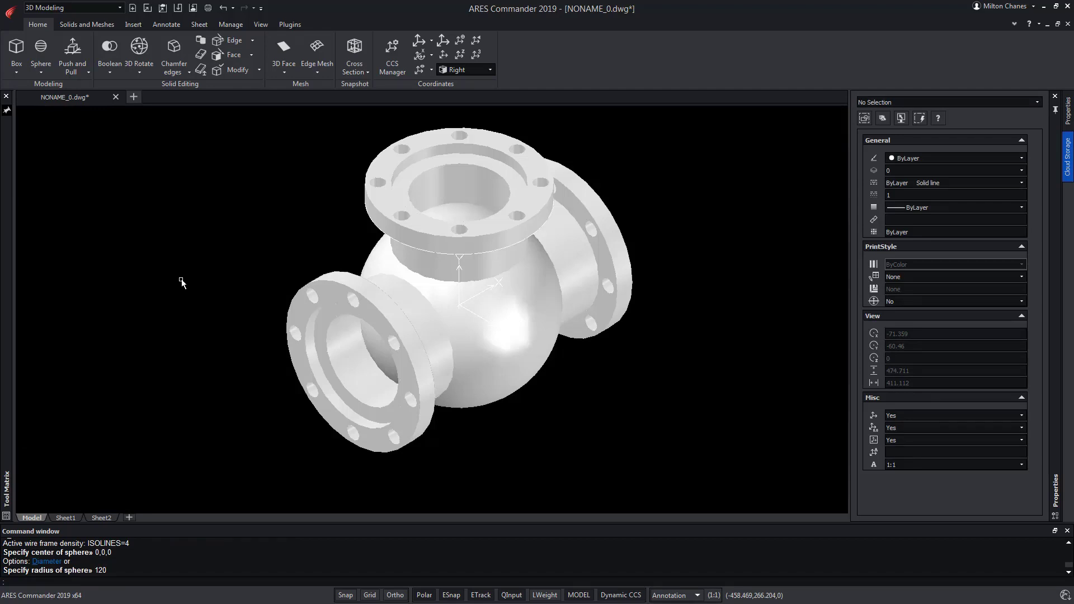
# Create a second sphere at the origin with radius 100.
pyautogui.click(41, 49)
pyautogui.write('0')
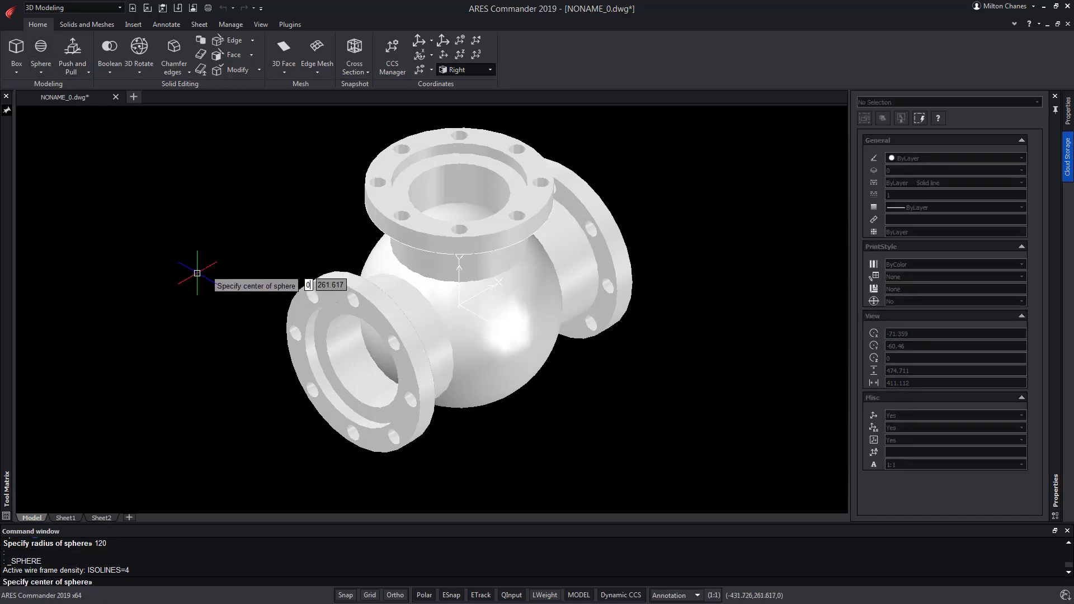
pyautogui.press('Tab')
pyautogui.write('0')
pyautogui.press('Tab')
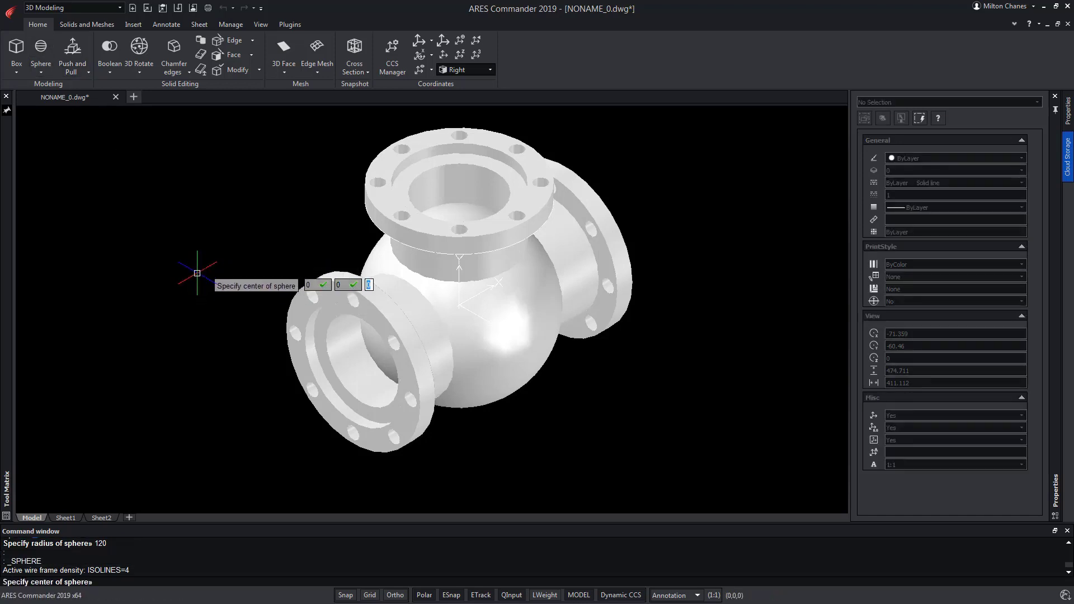
pyautogui.press('Return')
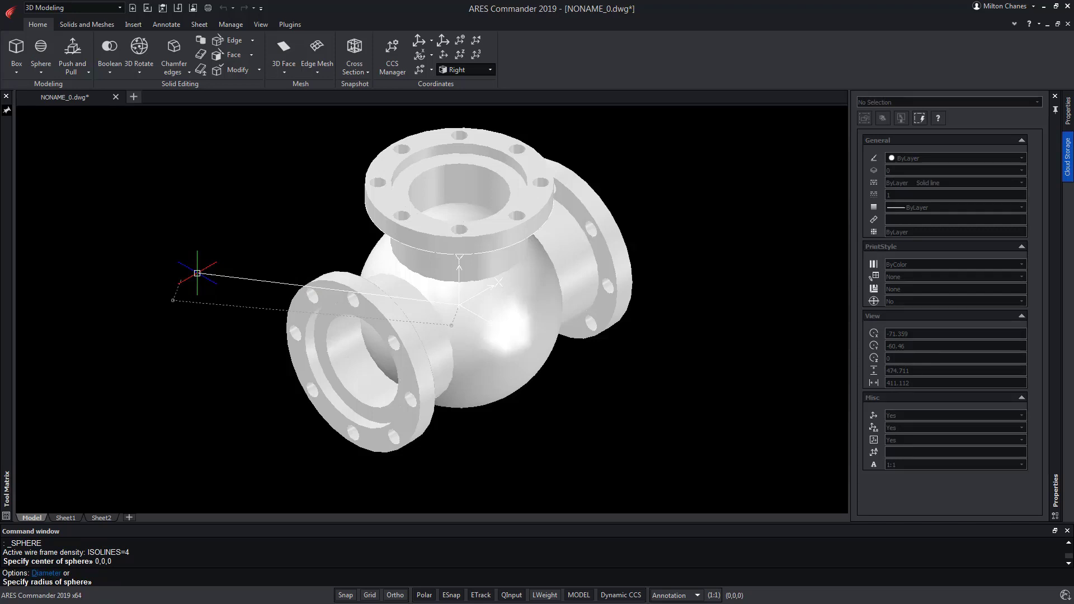
pyautogui.write('100')
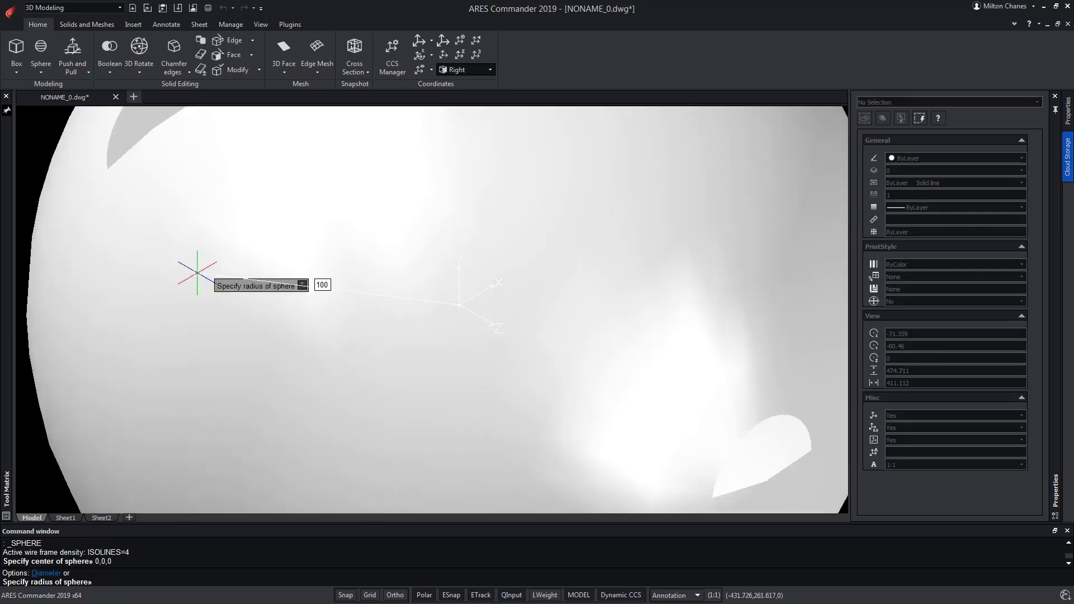
pyautogui.press('Return')
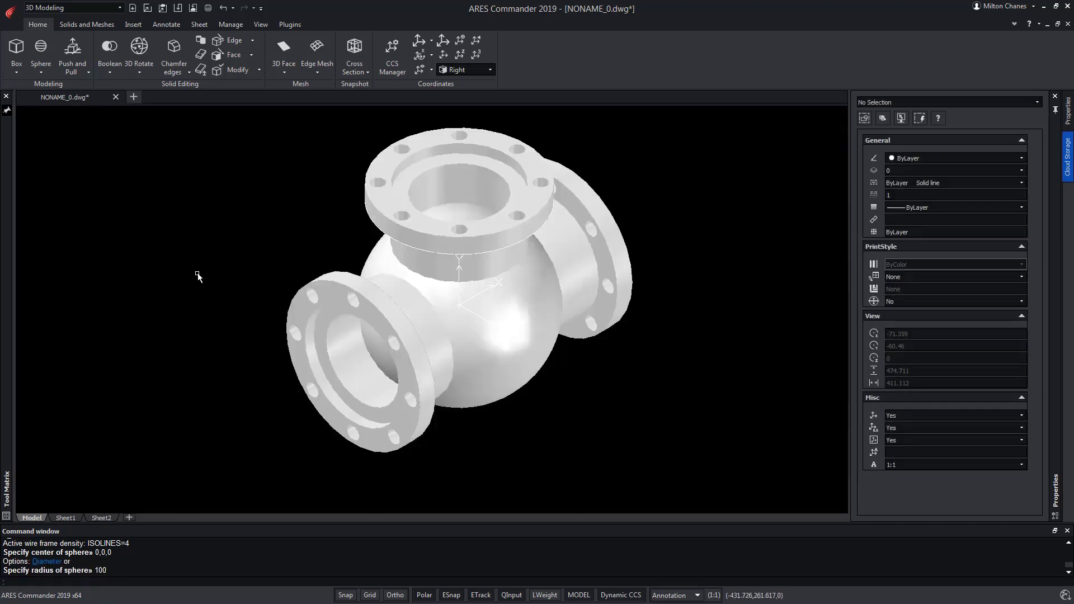
# Switch the model back to the 3D Wireframe visual style.
pyautogui.click(261, 24)
pyautogui.click(333, 70)
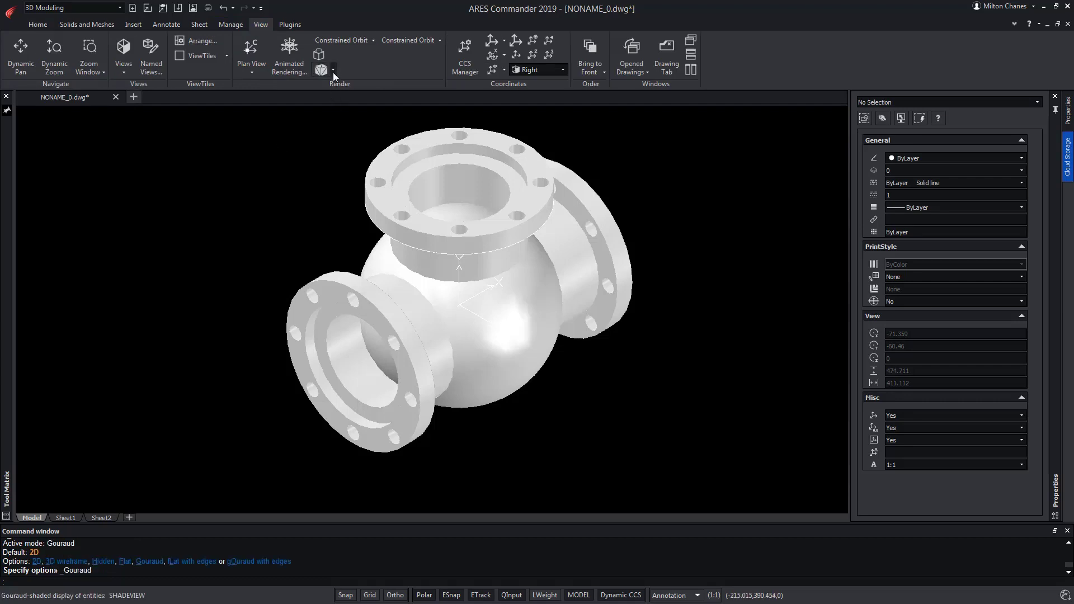
pyautogui.click(333, 98)
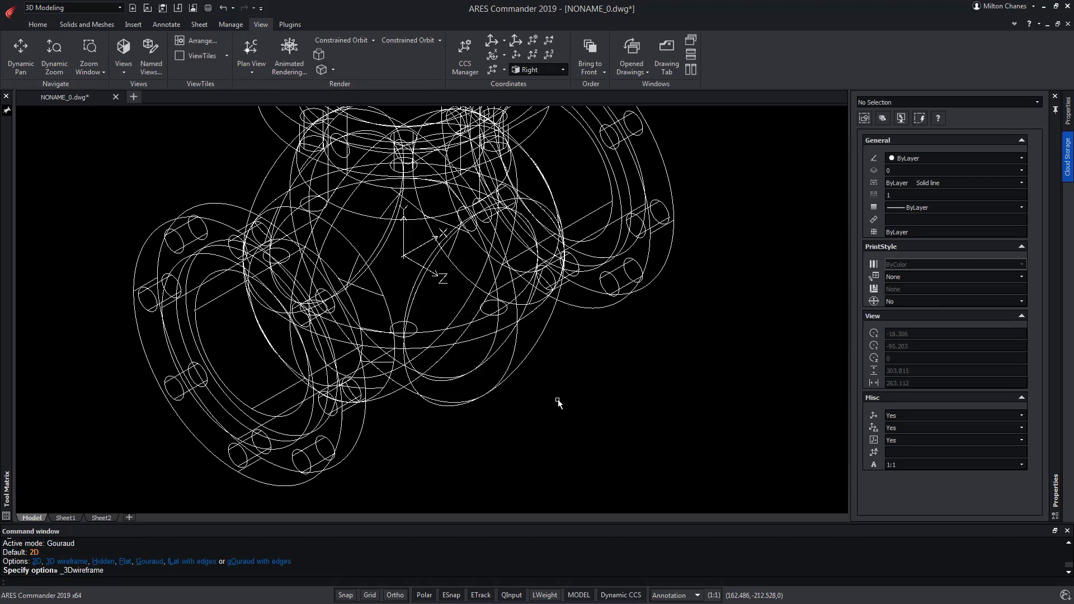
# Subtract the radius-100 inner sphere from the larger ball to hollow the body.
pyautogui.click(38, 25)
pyautogui.click(111, 72)
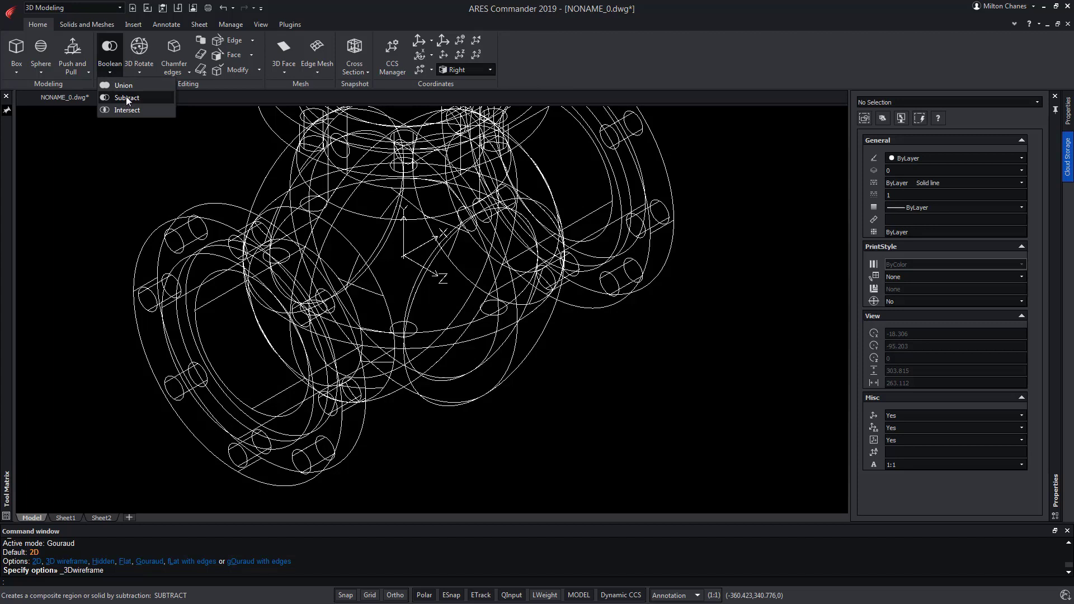
pyautogui.click(125, 98)
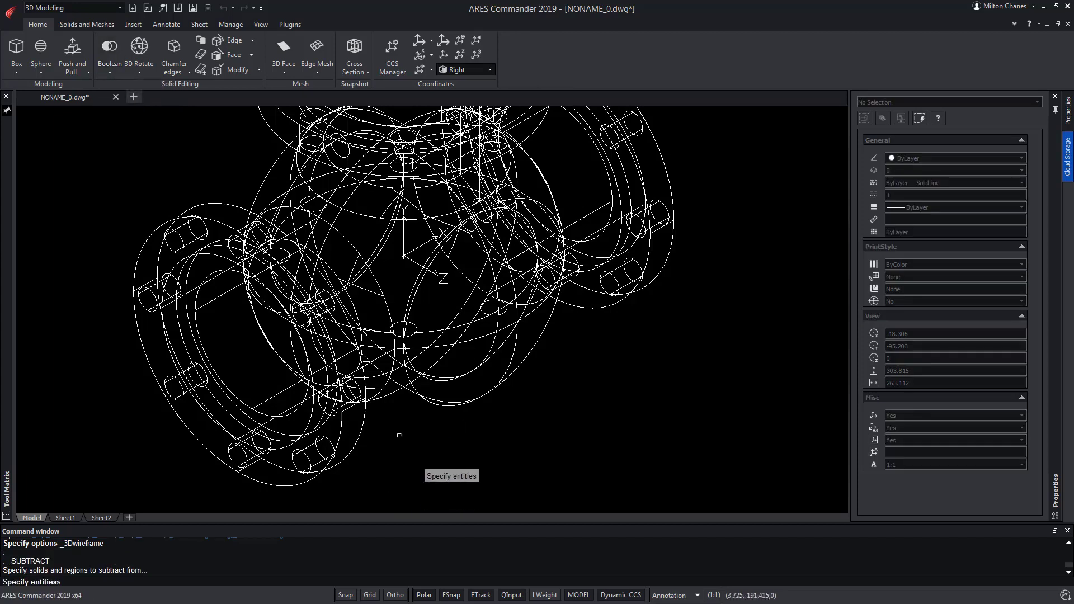
pyautogui.click(264, 180)
pyautogui.press('Return')
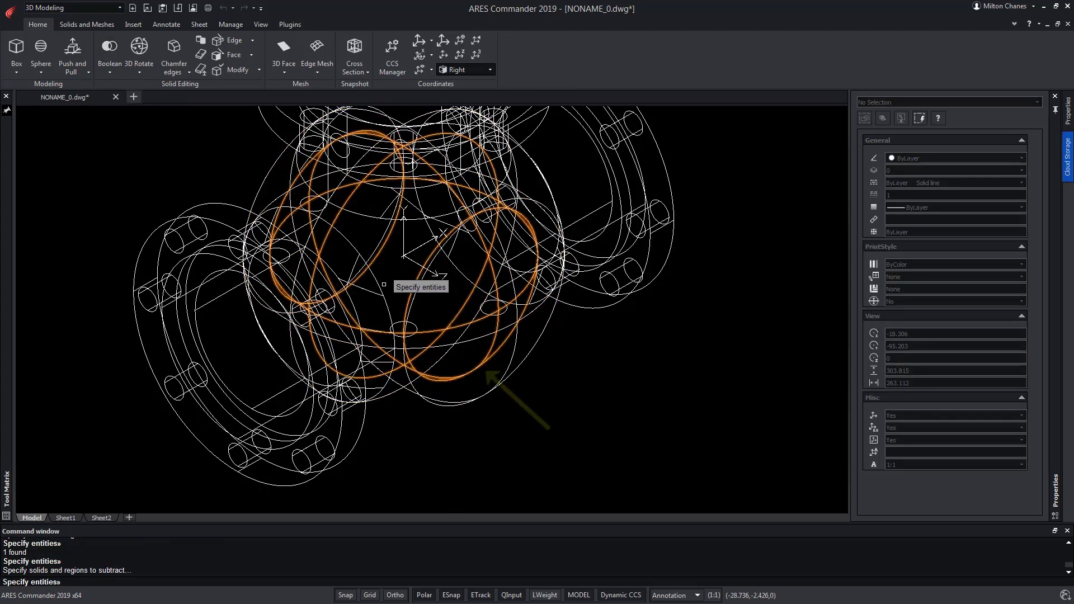
pyautogui.click(441, 380)
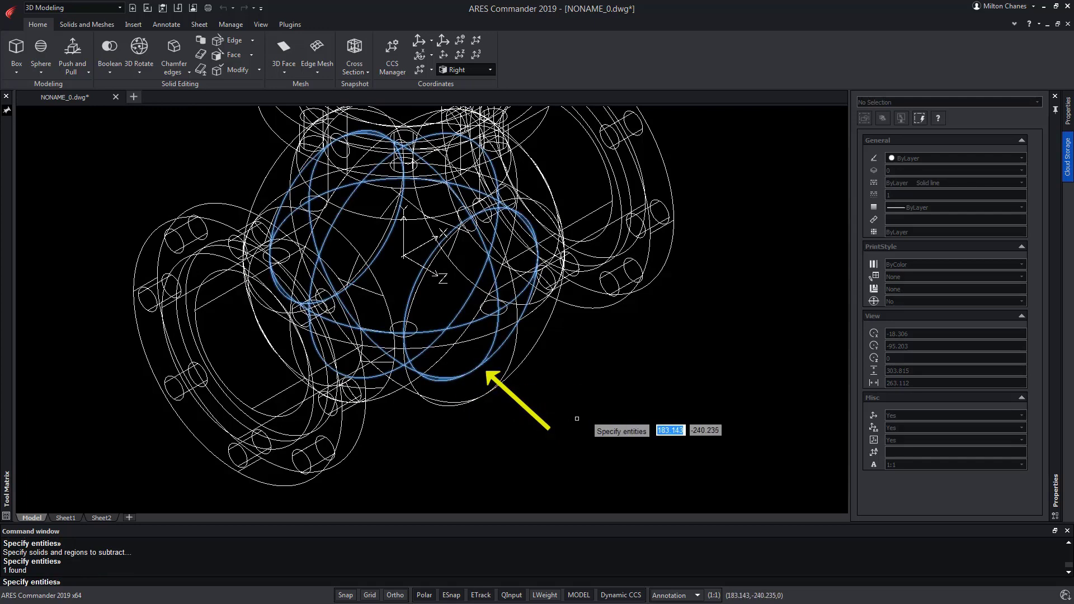
pyautogui.press('Return')
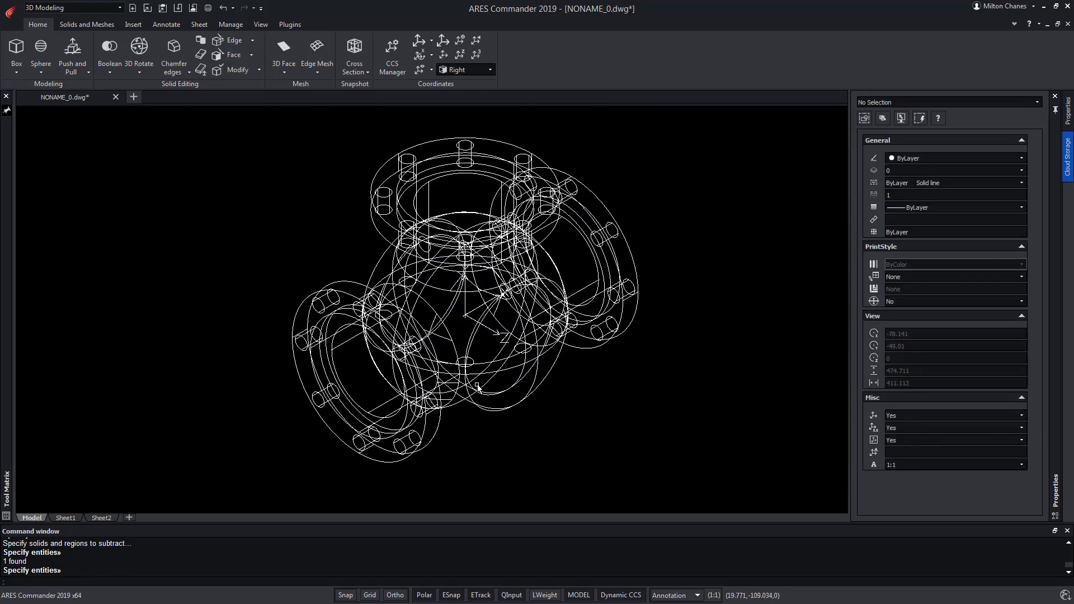
# Apply Gouraud shading to the hollowed valve body.
pyautogui.click(261, 24)
pyautogui.click(333, 70)
pyautogui.click(344, 136)
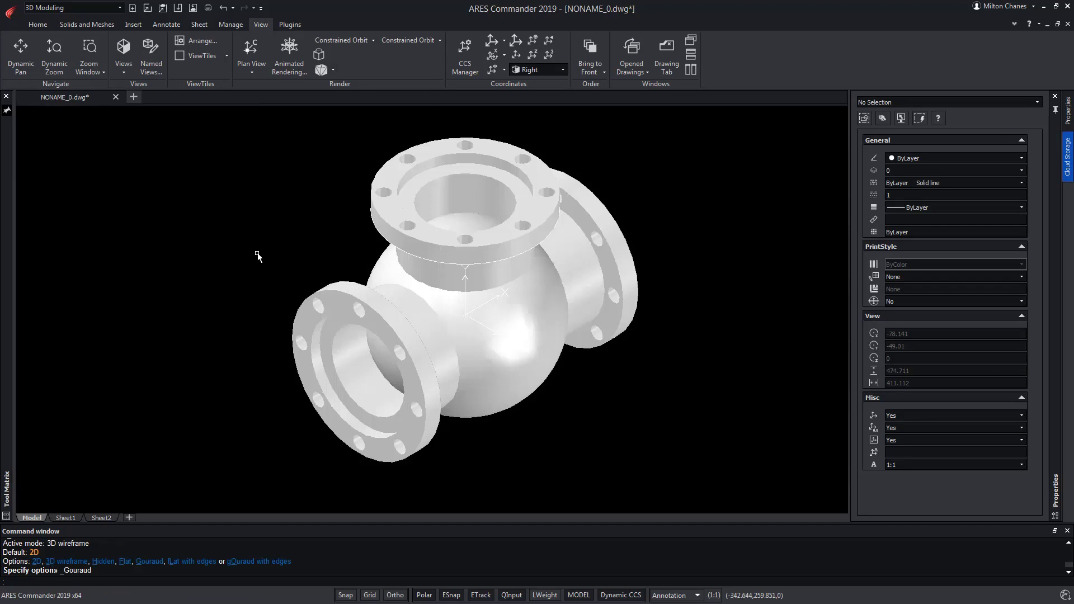
# Slice the whole valve with a plane through 0,0,0, keep one half, and orbit to view inside.
pyautogui.click(38, 24)
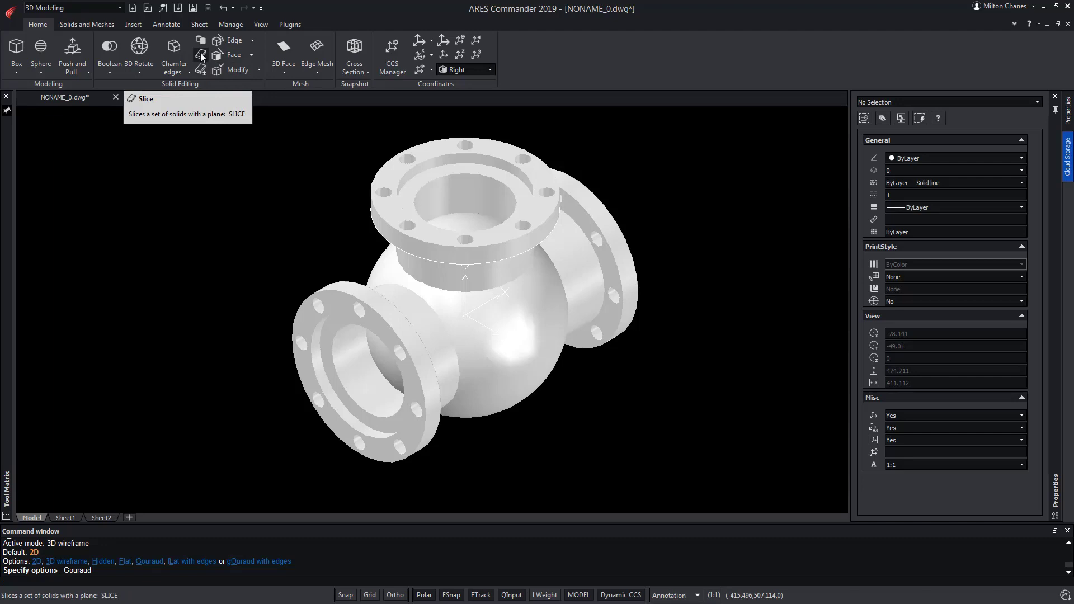
pyautogui.click(203, 56)
pyautogui.click(689, 193)
pyautogui.click(298, 434)
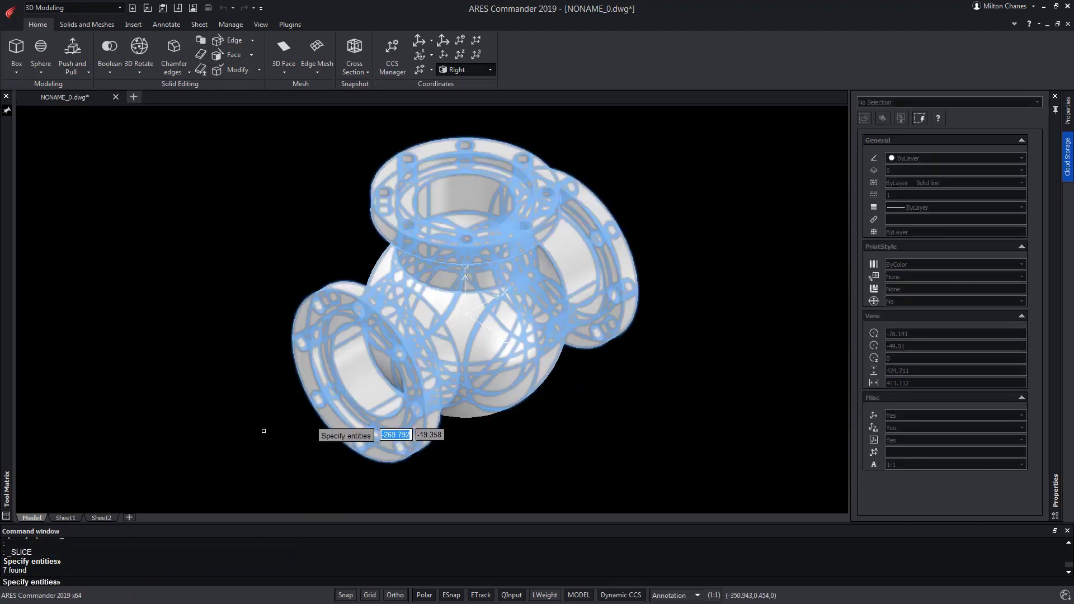
pyautogui.press('Return')
pyautogui.write('0')
pyautogui.press('Tab')
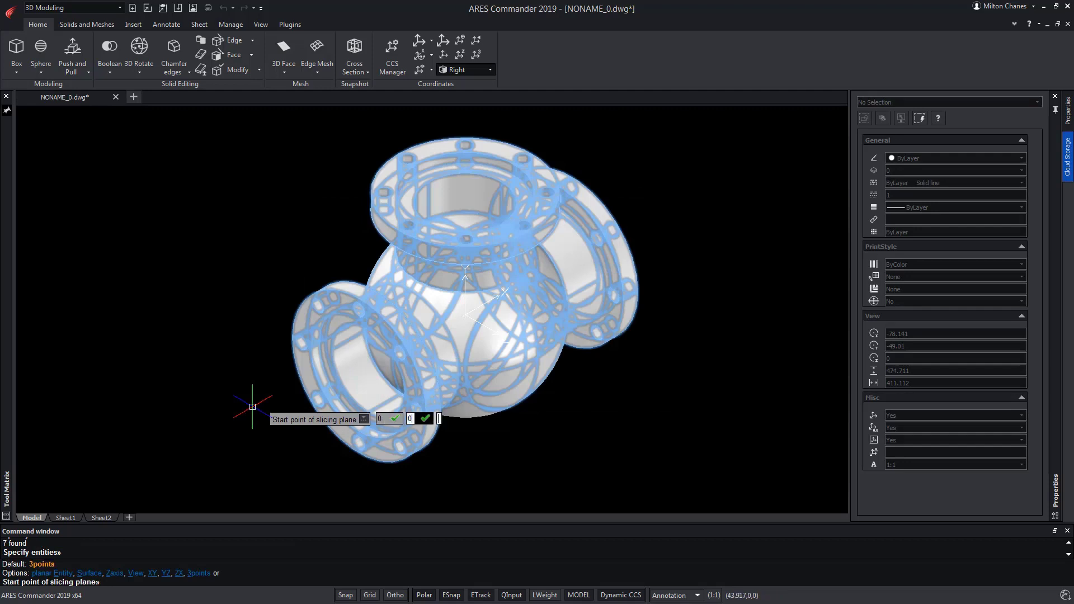
pyautogui.write('0')
pyautogui.press('Return')
pyautogui.click(249, 440)
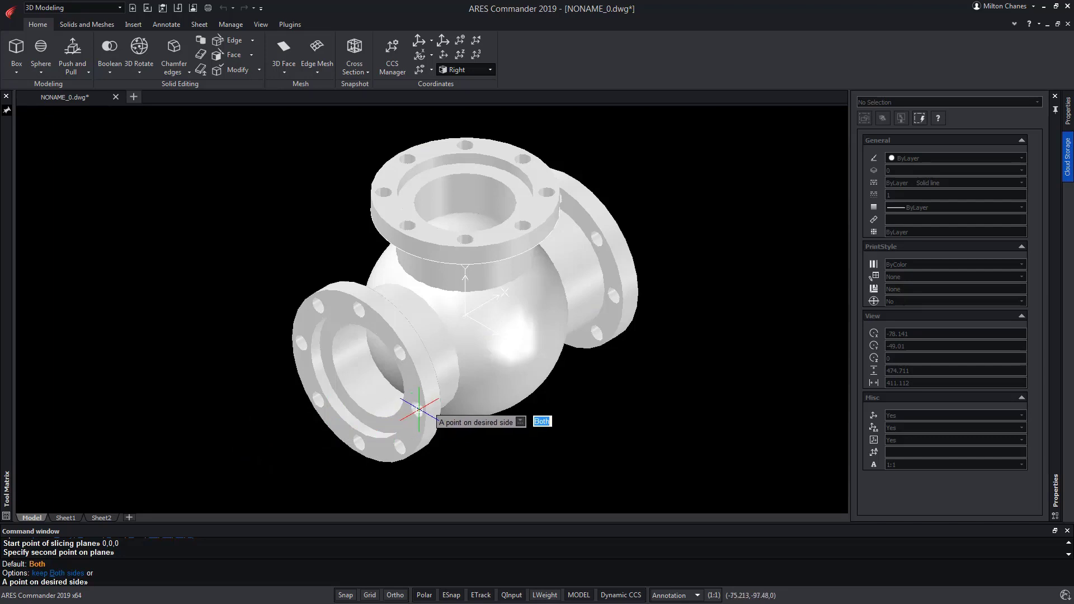
pyautogui.click(790, 481)
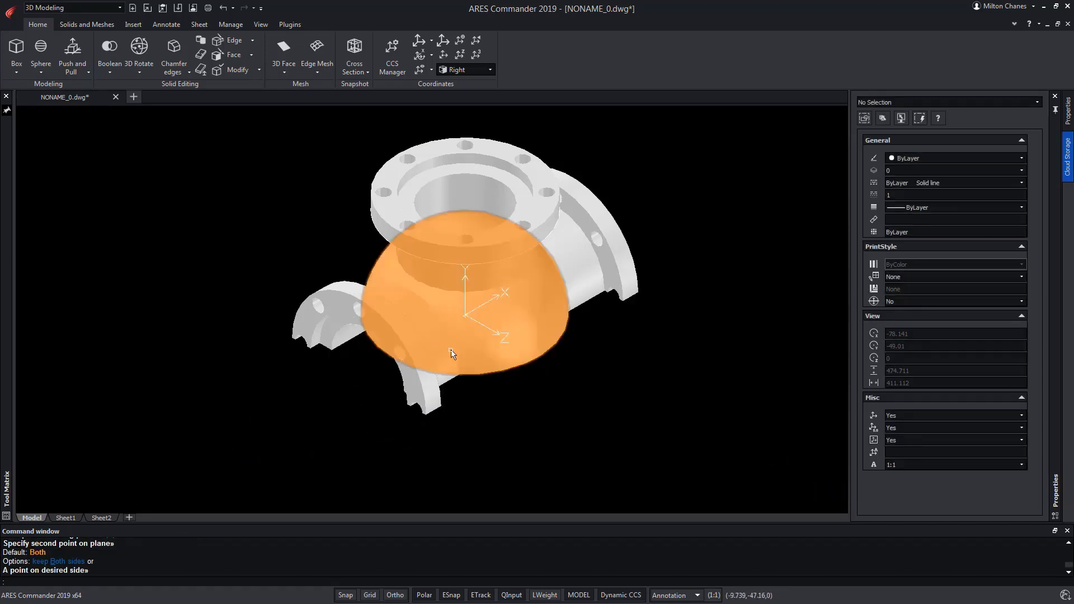
pyautogui.keyDown('shift'); pyautogui.moveTo(546, 364); pyautogui.dragTo(593, 291, button='middle'); pyautogui.keyUp('shift')
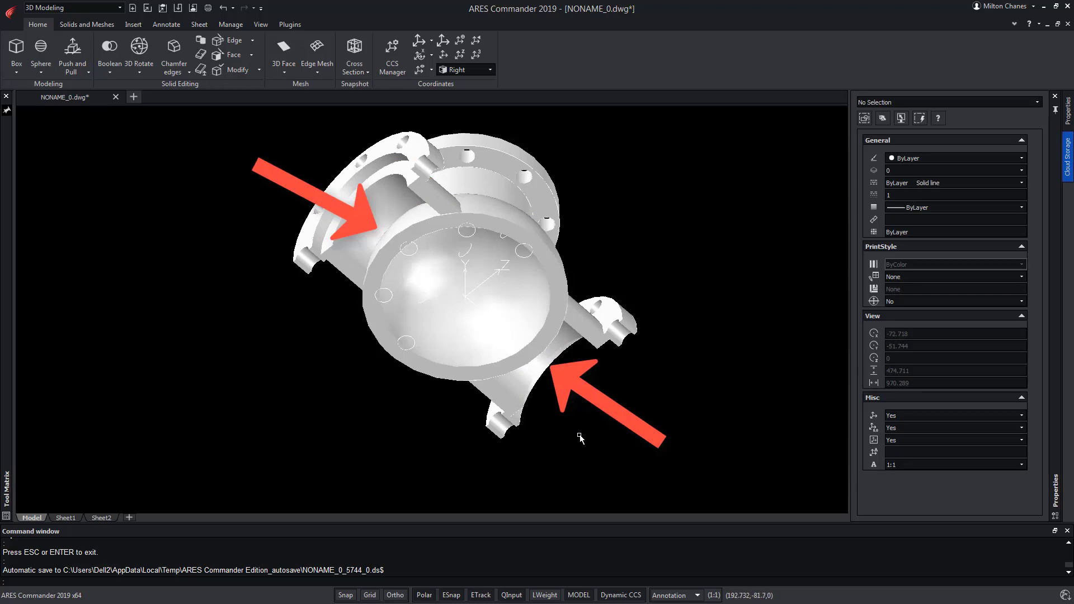
# Undo the slice to restore the complete valve body.
pyautogui.click(224, 8)
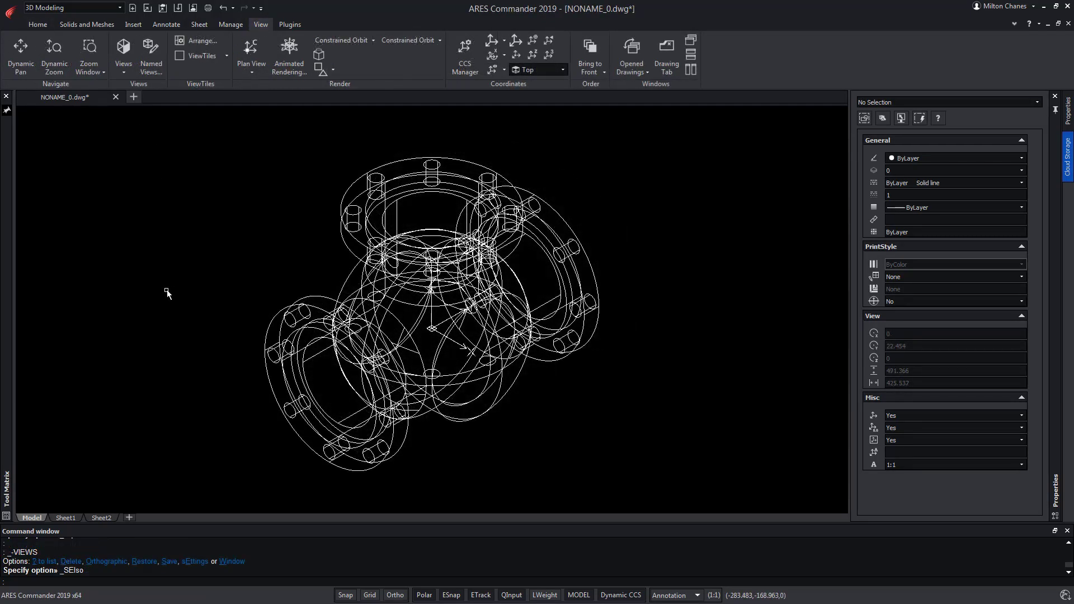
# Draw a circle of radius 60 centred at 0,0,0.
pyautogui.click(113, 168)
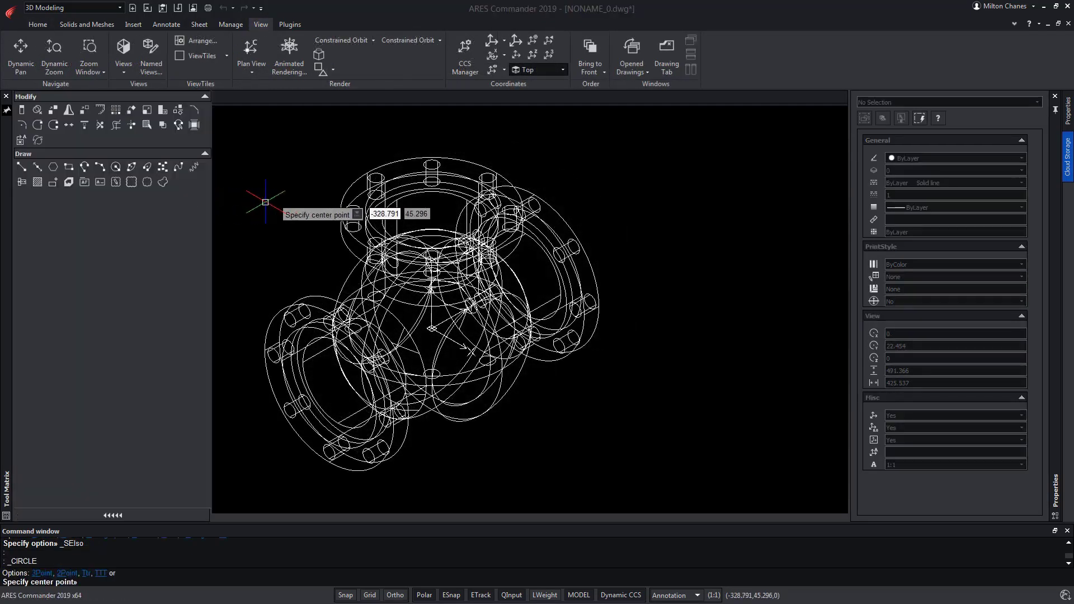
pyautogui.write('0')
pyautogui.press('Tab')
pyautogui.write('0')
pyautogui.press('Return')
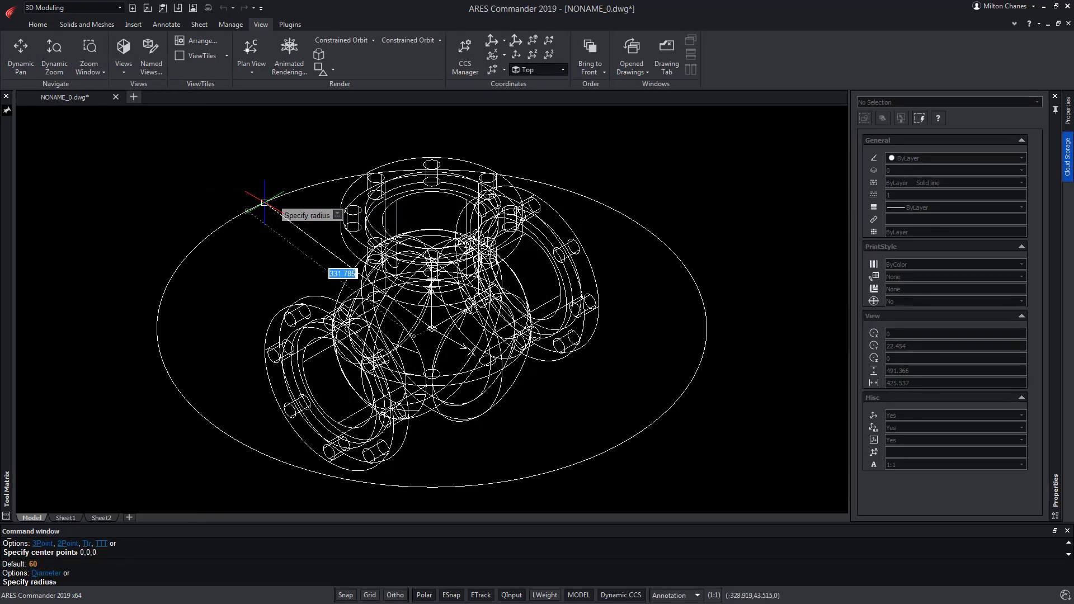
pyautogui.write('60')
pyautogui.press('Return')
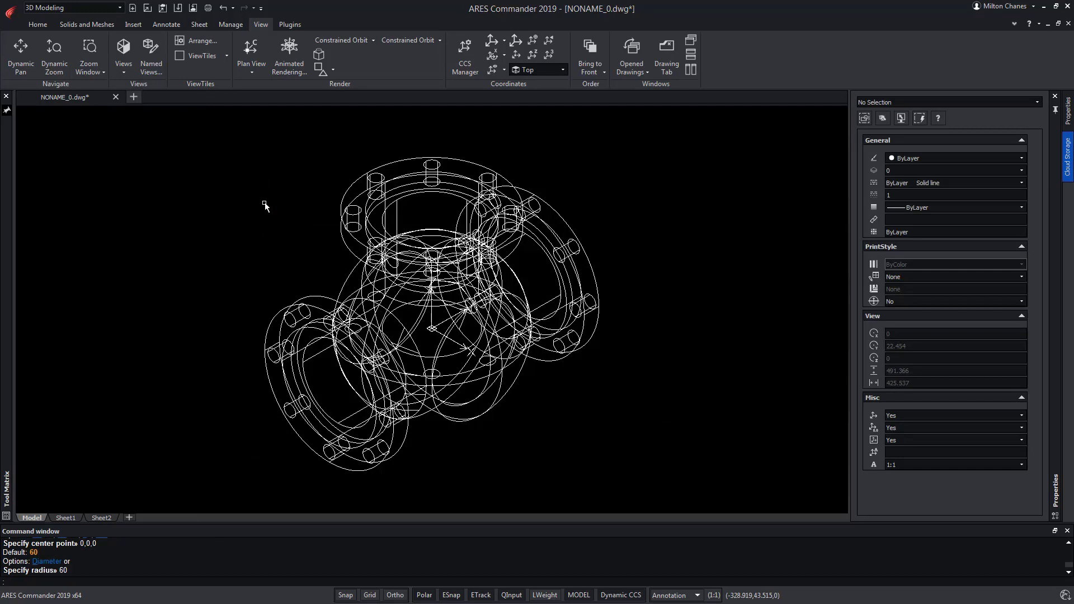
# Extrude the radius-60 circle upward into a cylinder rising above the top flange.
pyautogui.click(39, 25)
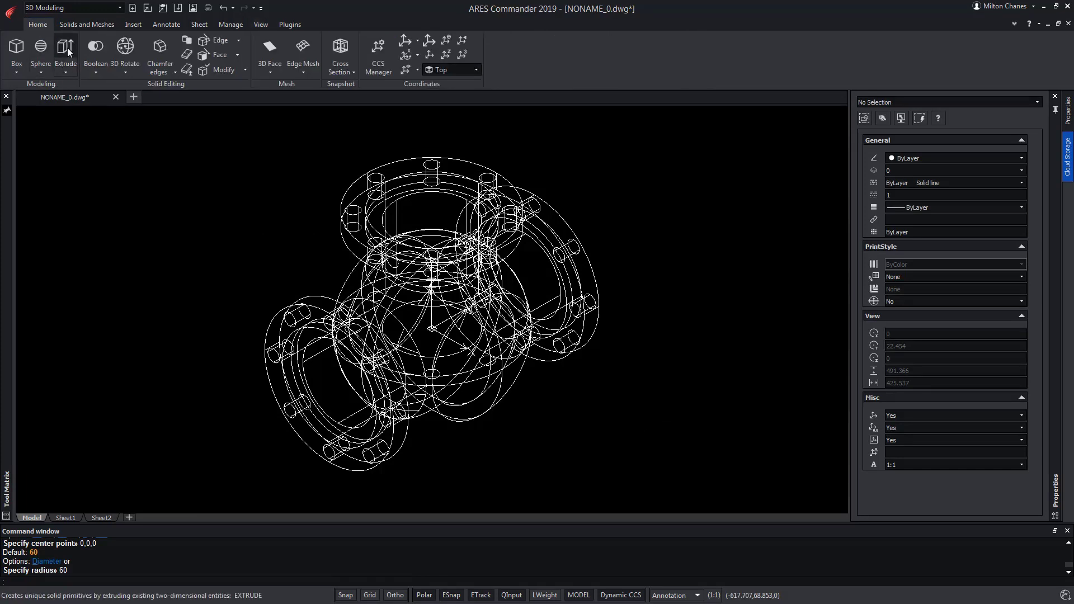
pyautogui.click(66, 50)
pyautogui.click(468, 346)
pyautogui.rightClick(467, 345)
pyautogui.keyDown('shift'); pyautogui.moveTo(620, 199); pyautogui.dragTo(609, 300, button='middle'); pyautogui.keyUp('shift')
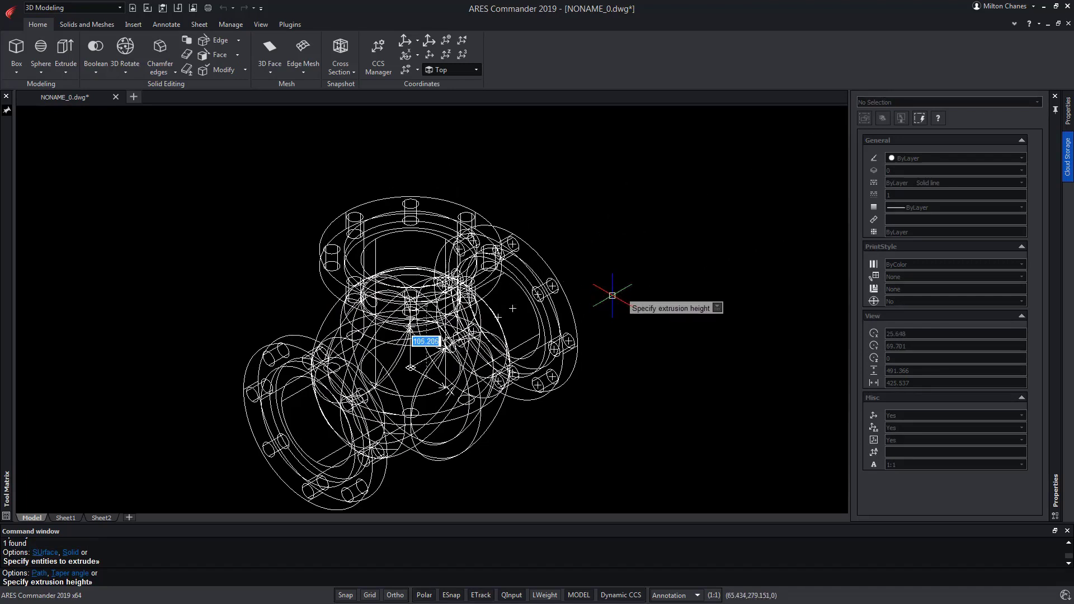
pyautogui.click(599, 163)
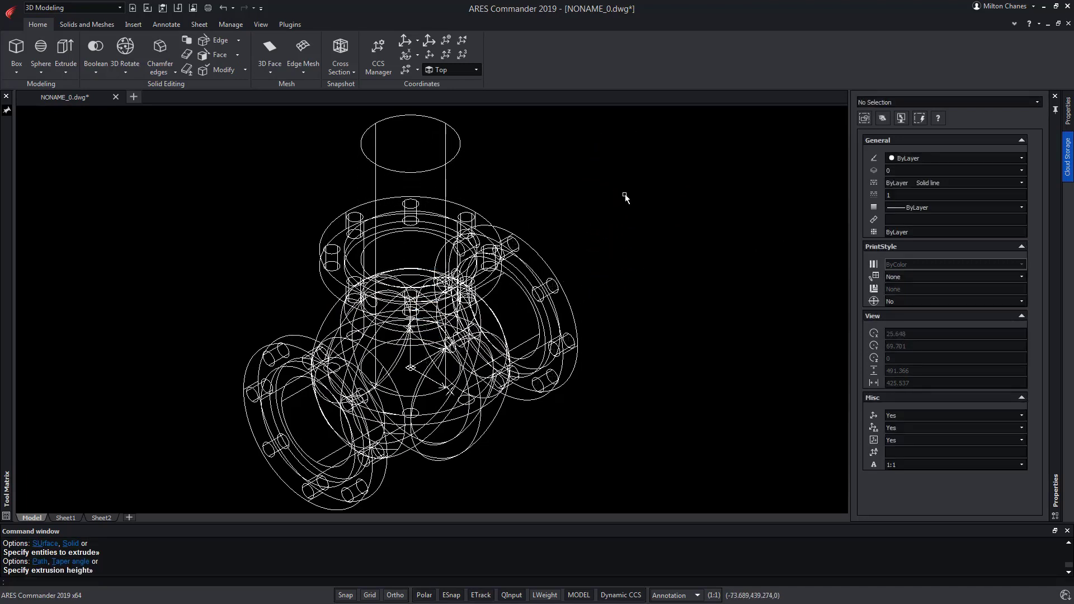
pyautogui.click(261, 24)
pyautogui.click(128, 68)
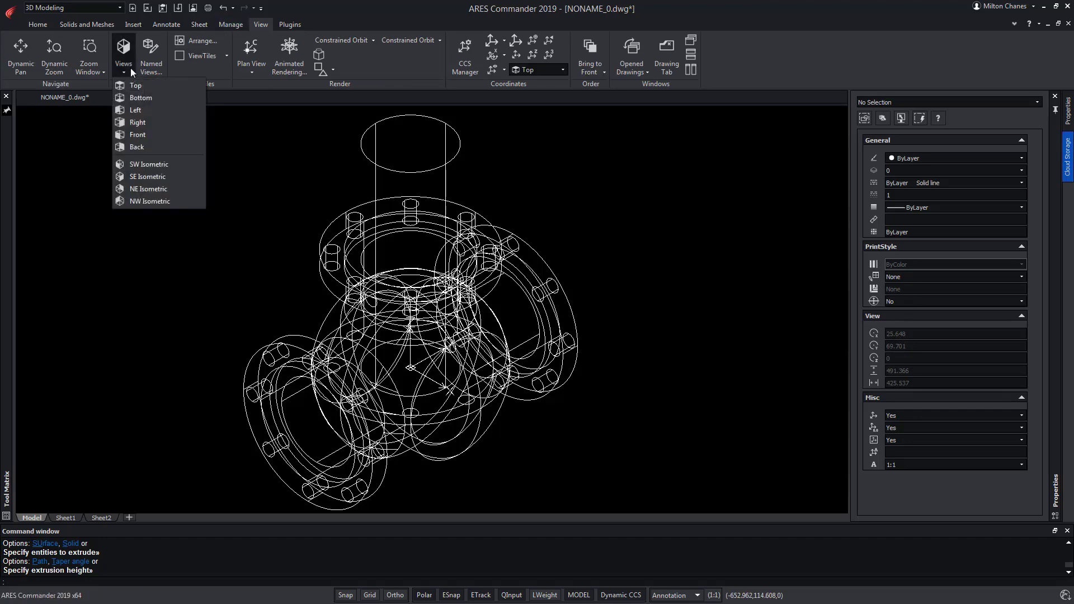
# In Right view, copy the upright cylinder down across the valve centre.
pyautogui.click(140, 123)
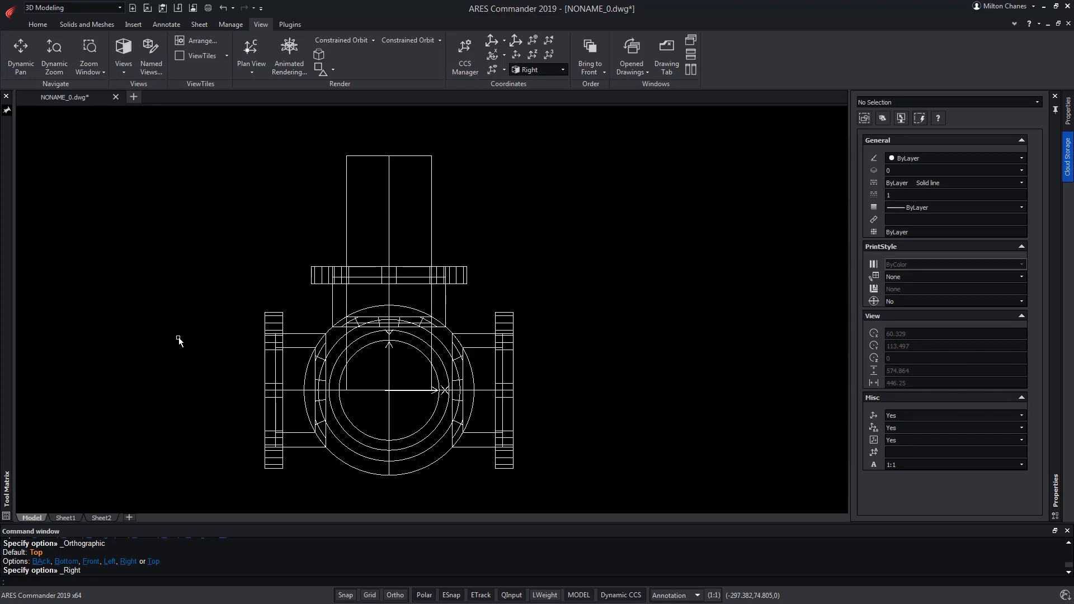
pyautogui.moveTo(11, 211)
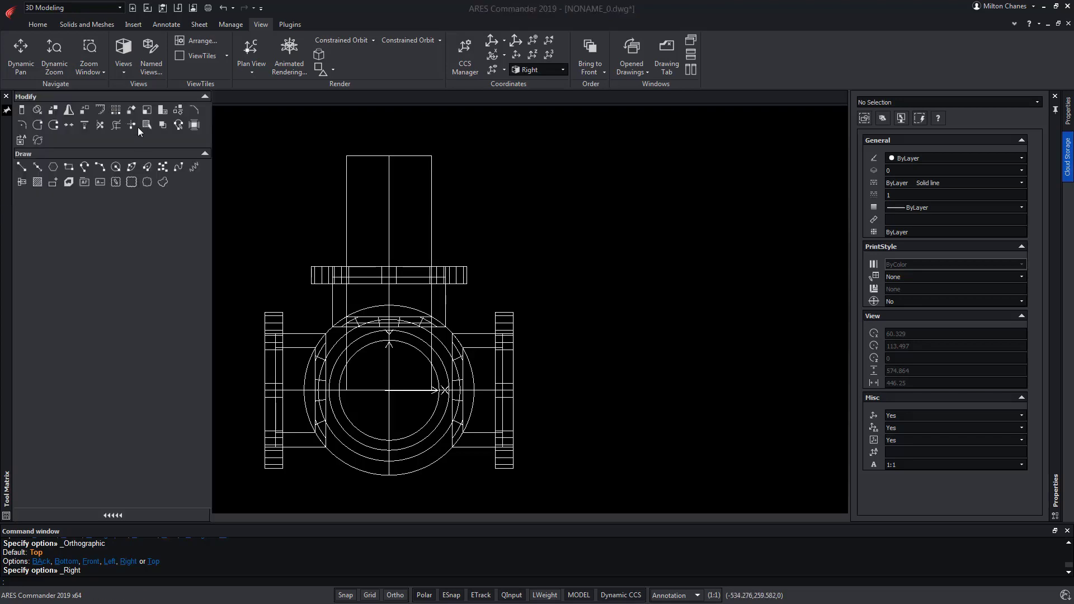
pyautogui.click(131, 110)
pyautogui.click(431, 179)
pyautogui.press('Return')
pyautogui.click(603, 176)
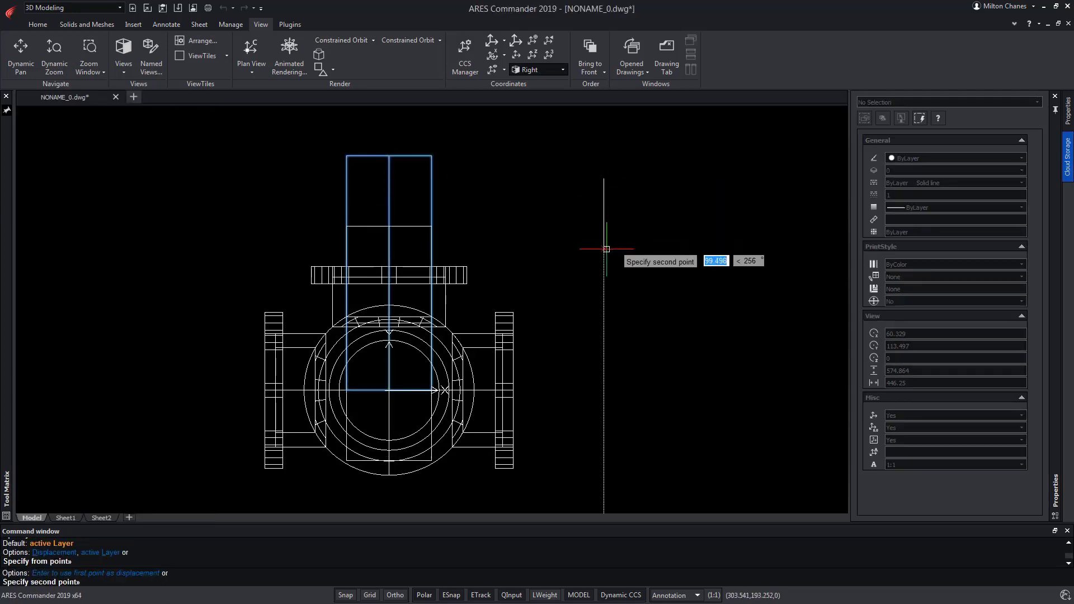
pyautogui.click(582, 284)
pyautogui.press('Return')
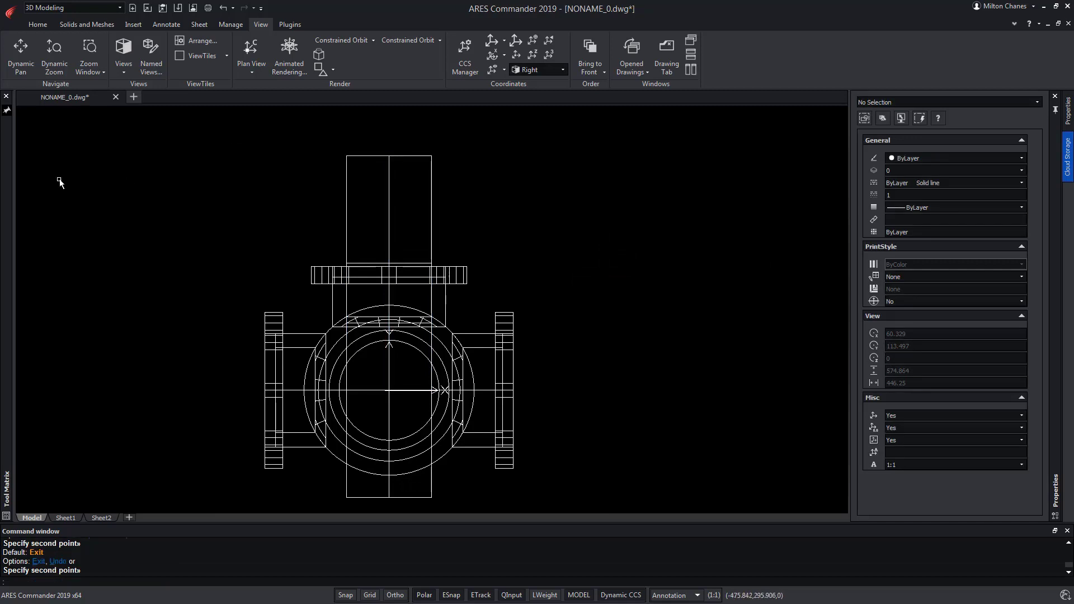
# Rotate the cylinder copy 90° about the valve centre so it lies horizontally.
pyautogui.moveTo(9, 196)
pyautogui.click(39, 128)
pyautogui.click(432, 425)
pyautogui.press('Return')
pyautogui.click(393, 385)
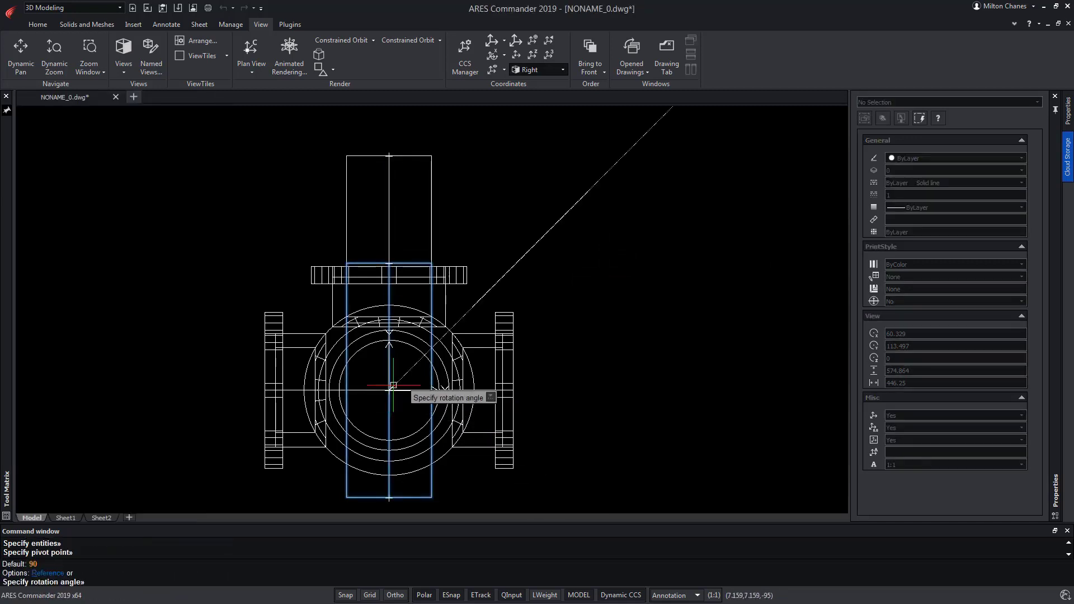
pyautogui.click(371, 138)
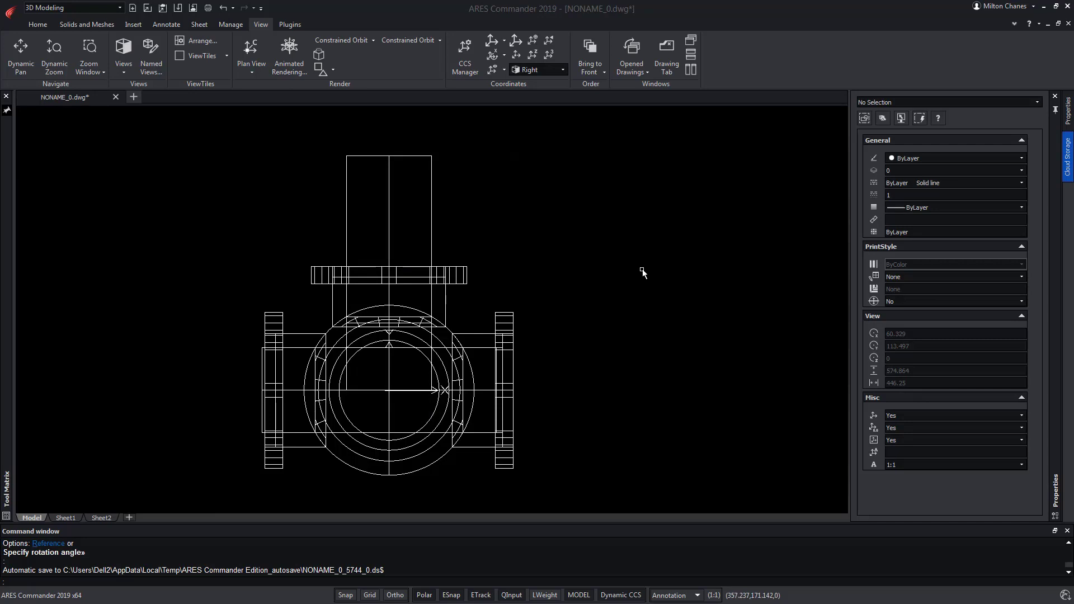
pyautogui.click(38, 24)
# Subtract the upright cylinder from the valve body to bore the top branch.
pyautogui.click(96, 48)
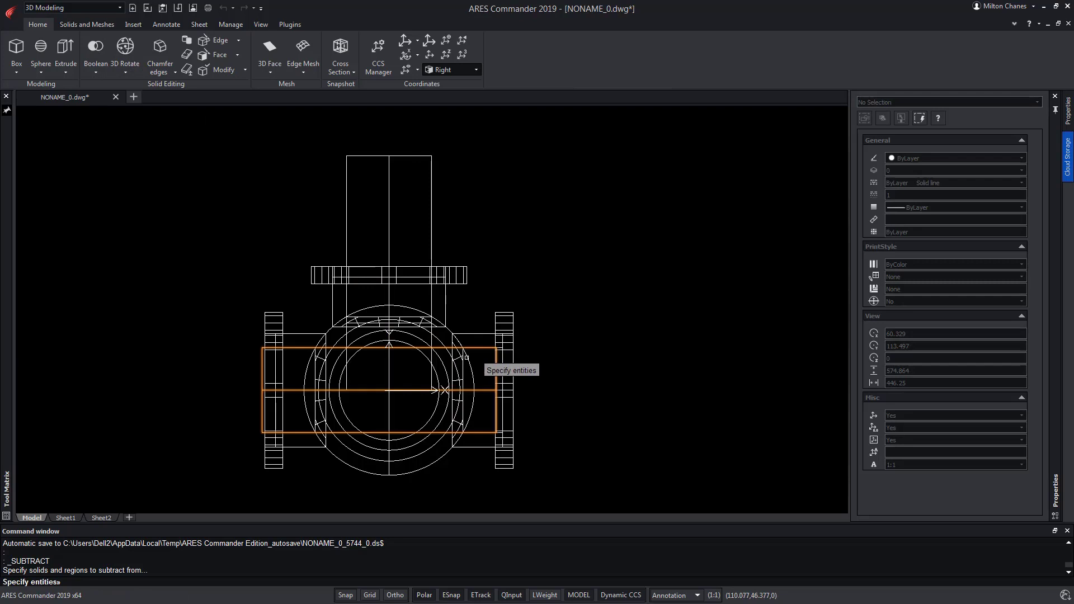
pyautogui.click(453, 333)
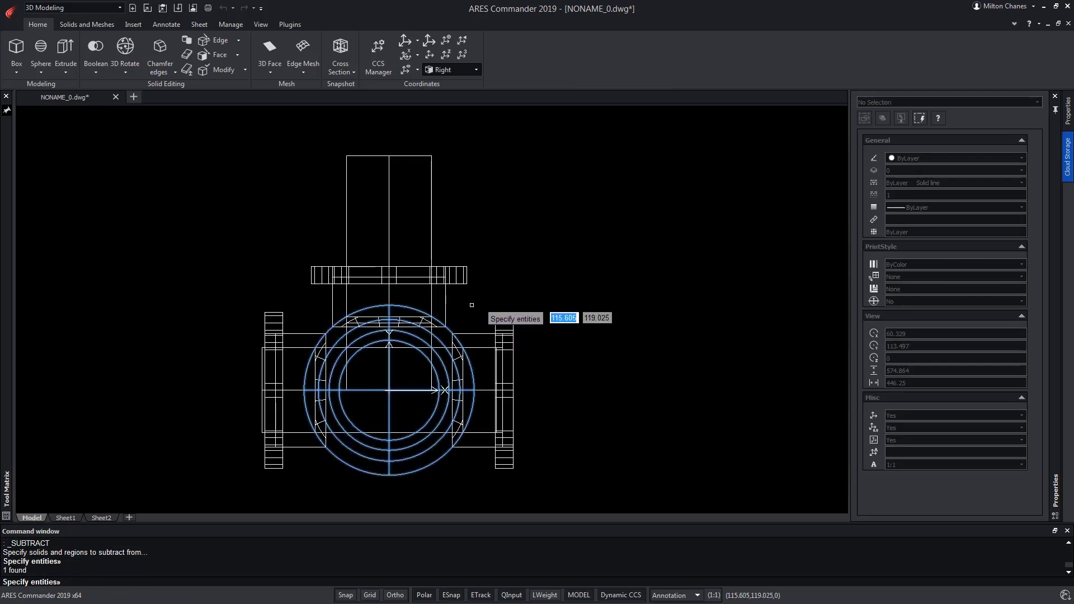
pyautogui.press('Return')
pyautogui.click(431, 235)
pyautogui.press('Return')
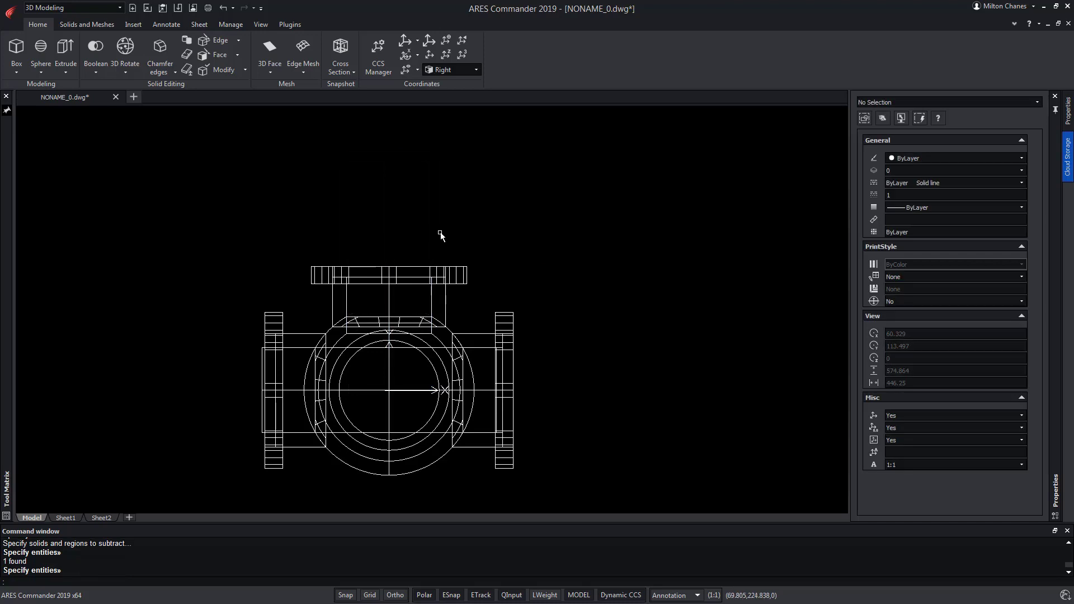
# Apply Gouraud shading and switch to the SE Isometric view.
pyautogui.click(257, 26)
pyautogui.click(334, 70)
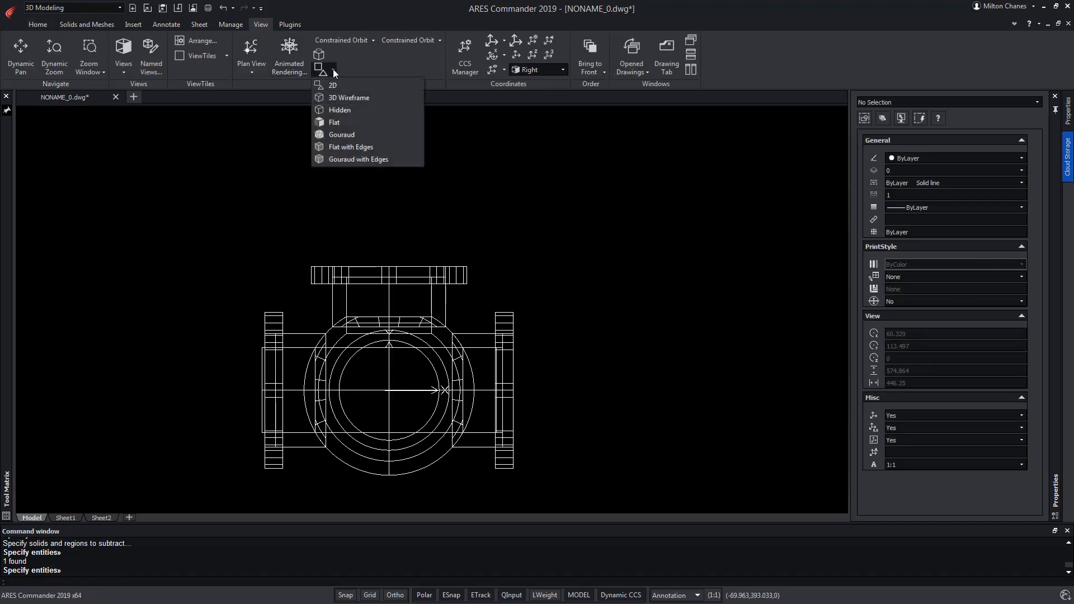
pyautogui.click(350, 136)
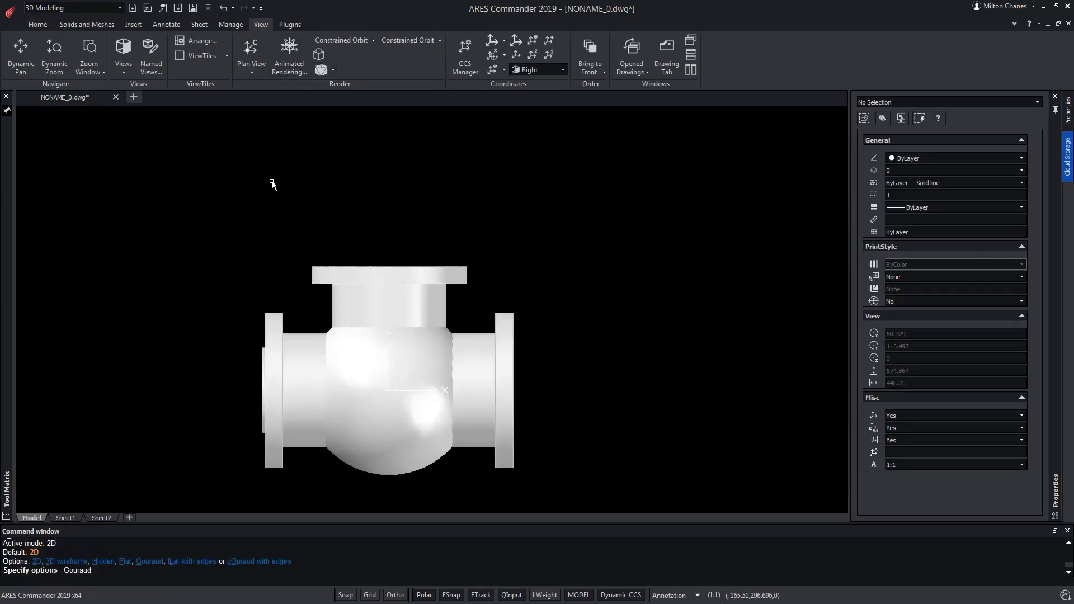
pyautogui.click(125, 68)
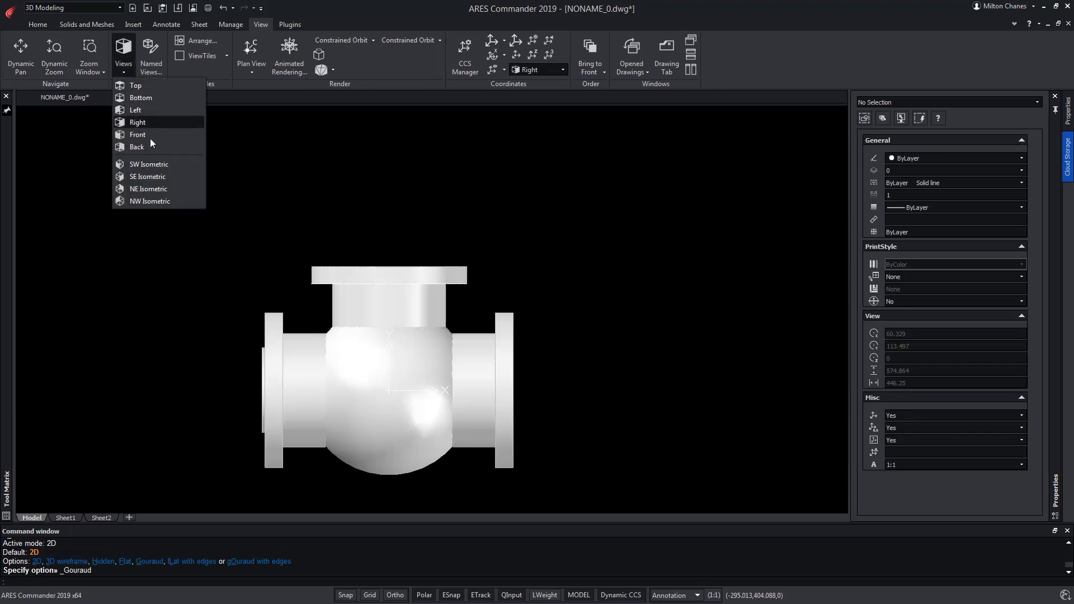
pyautogui.click(143, 177)
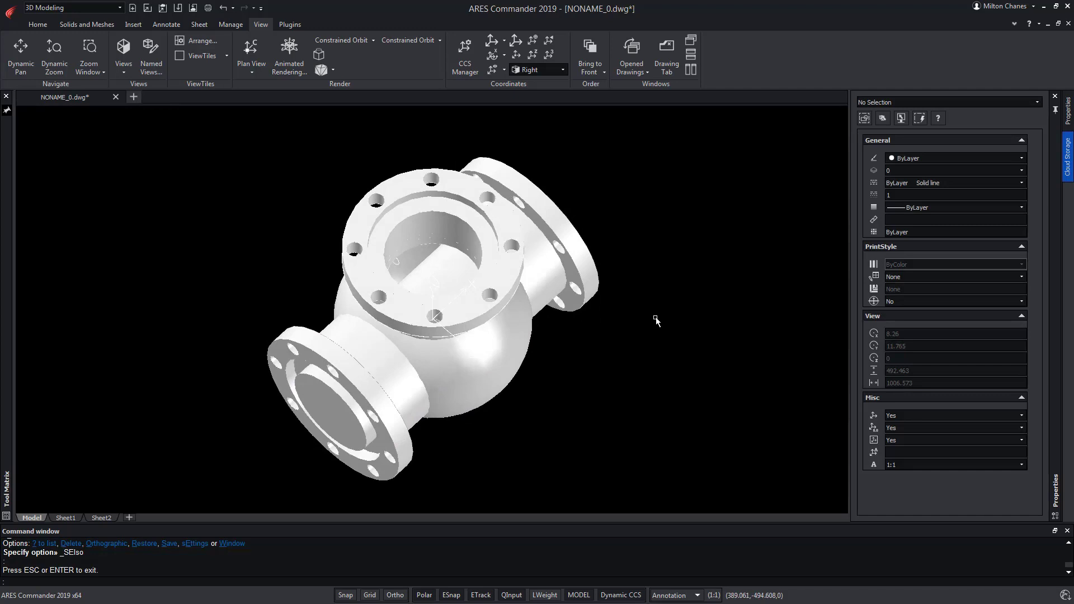
# Subtract the horizontal inner cylinder from the valve body to hollow the side bore.
pyautogui.click(37, 24)
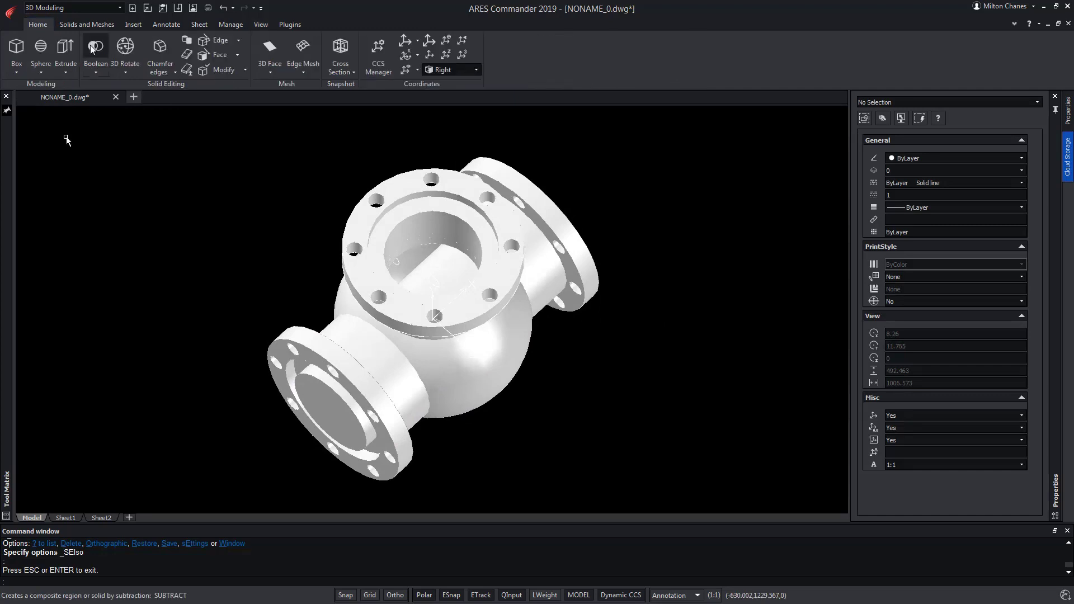
pyautogui.click(95, 46)
pyautogui.click(467, 406)
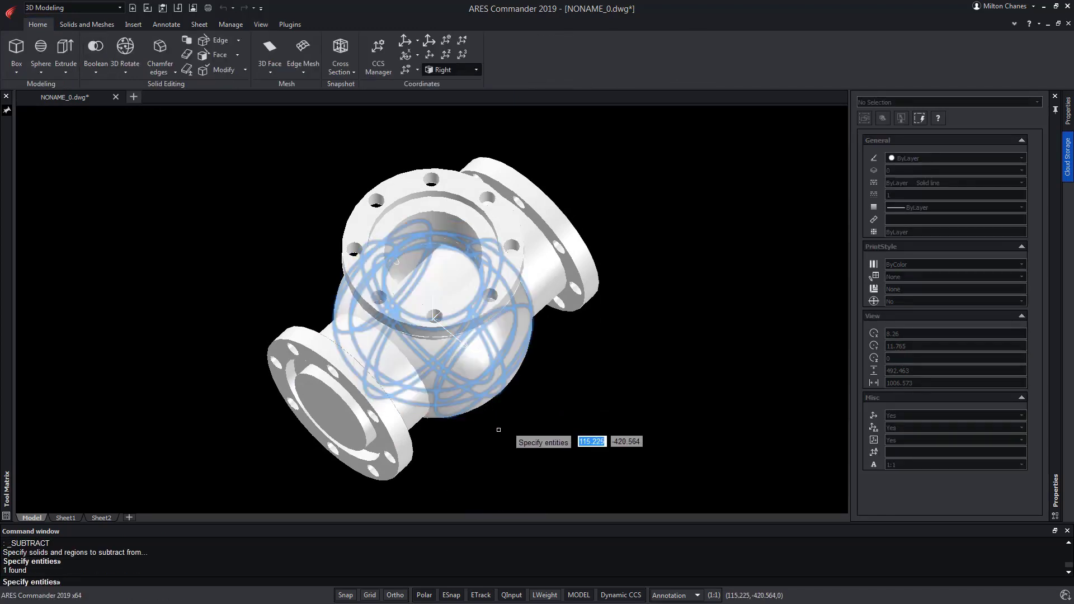
pyautogui.press('Return')
pyautogui.click(377, 433)
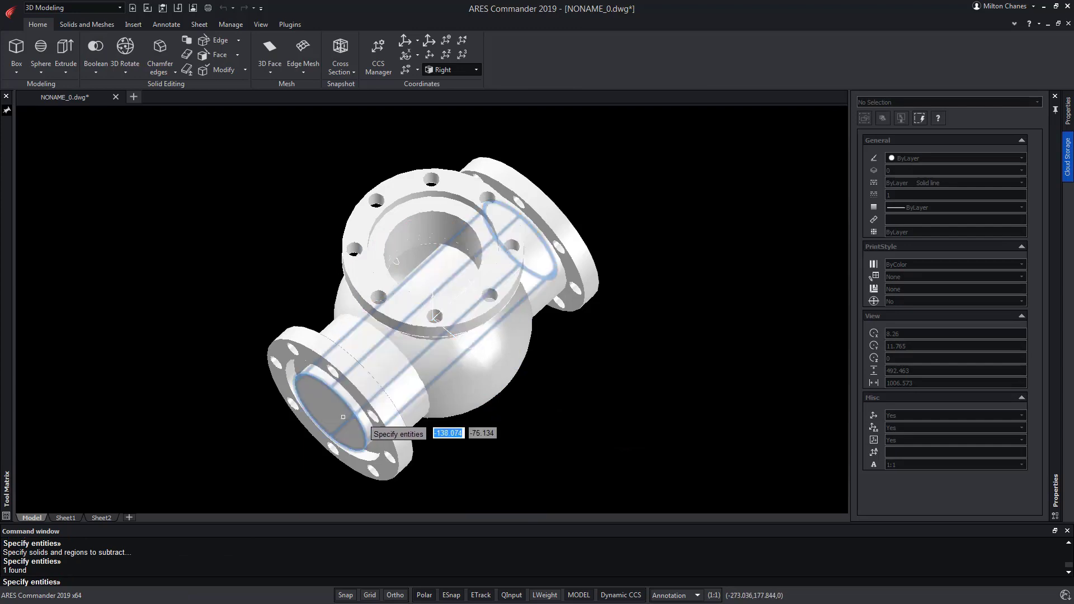
pyautogui.press('Return')
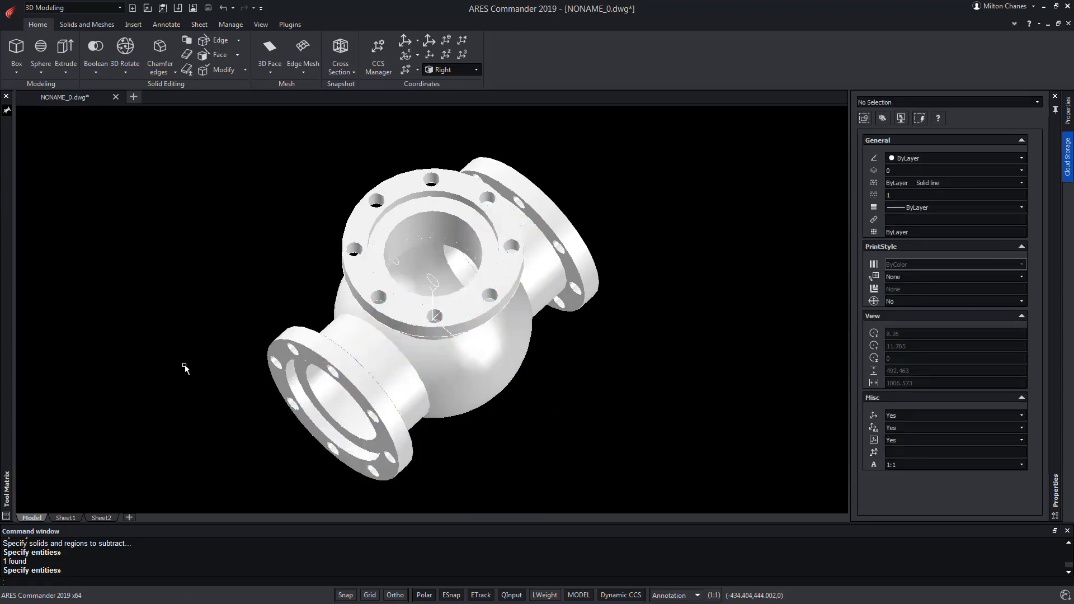
# Switch the valve model to the Top view.
pyautogui.keyDown('shift'); pyautogui.moveTo(636, 456); pyautogui.dragTo(542, 377, button='middle'); pyautogui.keyUp('shift')
pyautogui.click(260, 24)
pyautogui.click(123, 51)
pyautogui.click(130, 85)
pyautogui.scroll(-2, 170, 365)
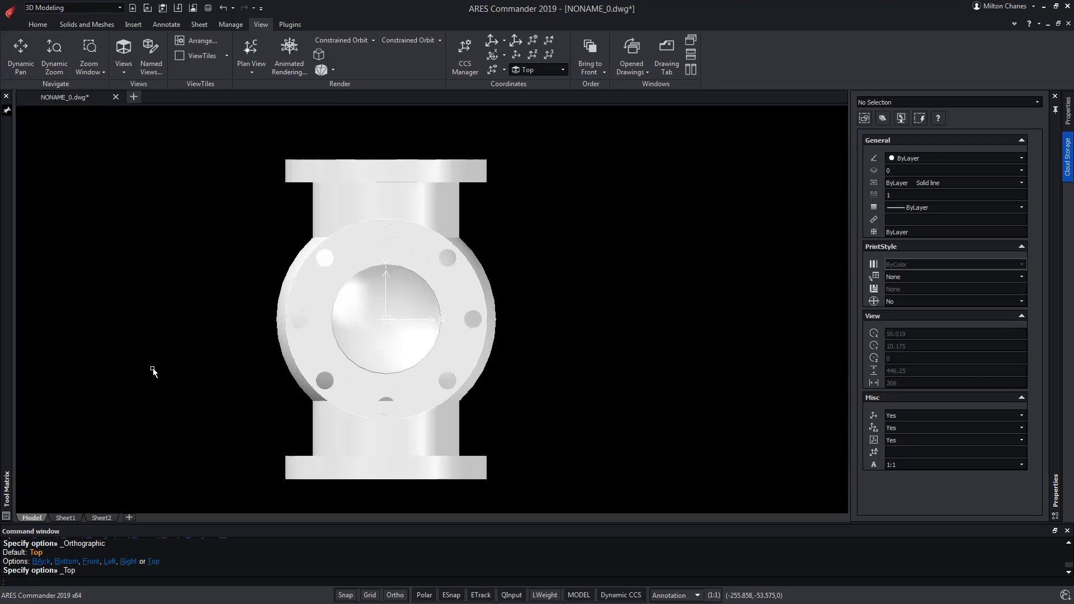
# Slice all valve solids with a vertical plane through the centre, keeping both halves.
pyautogui.click(45, 25)
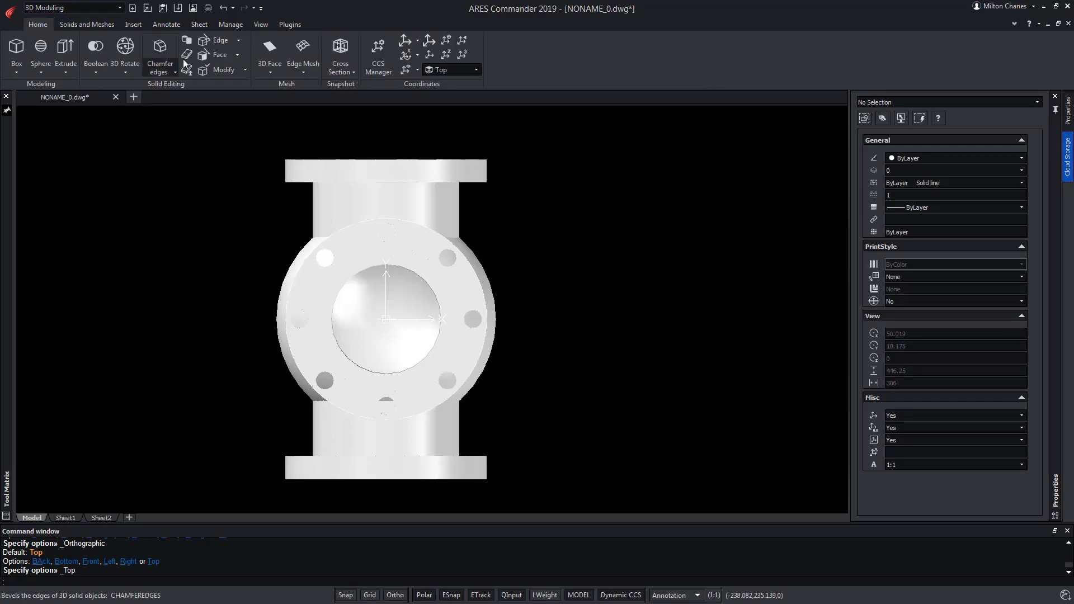
pyautogui.click(187, 54)
pyautogui.click(593, 134)
pyautogui.click(230, 489)
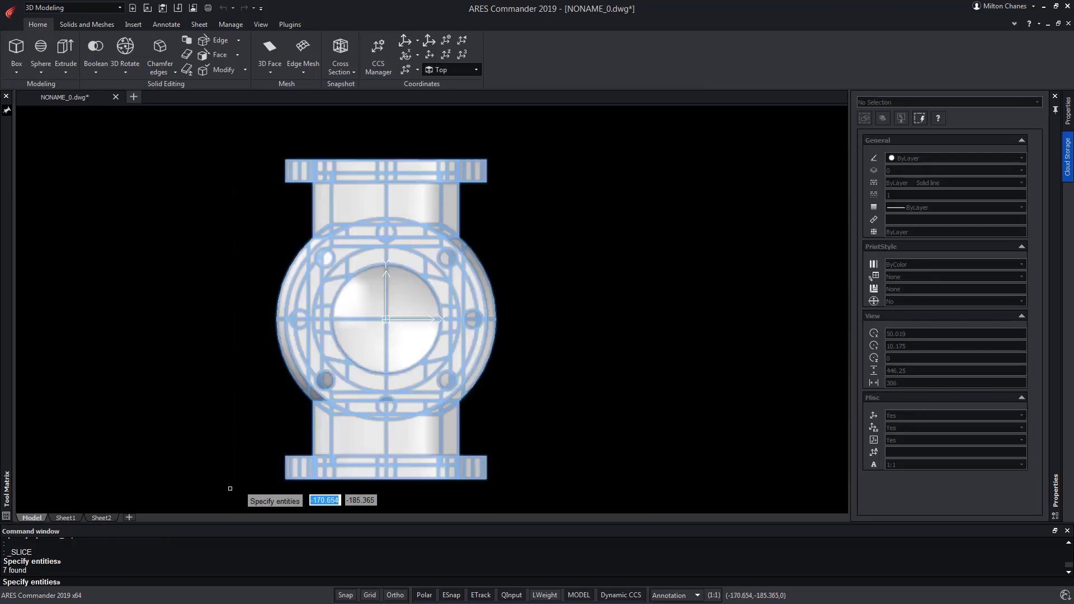
pyautogui.press('Return')
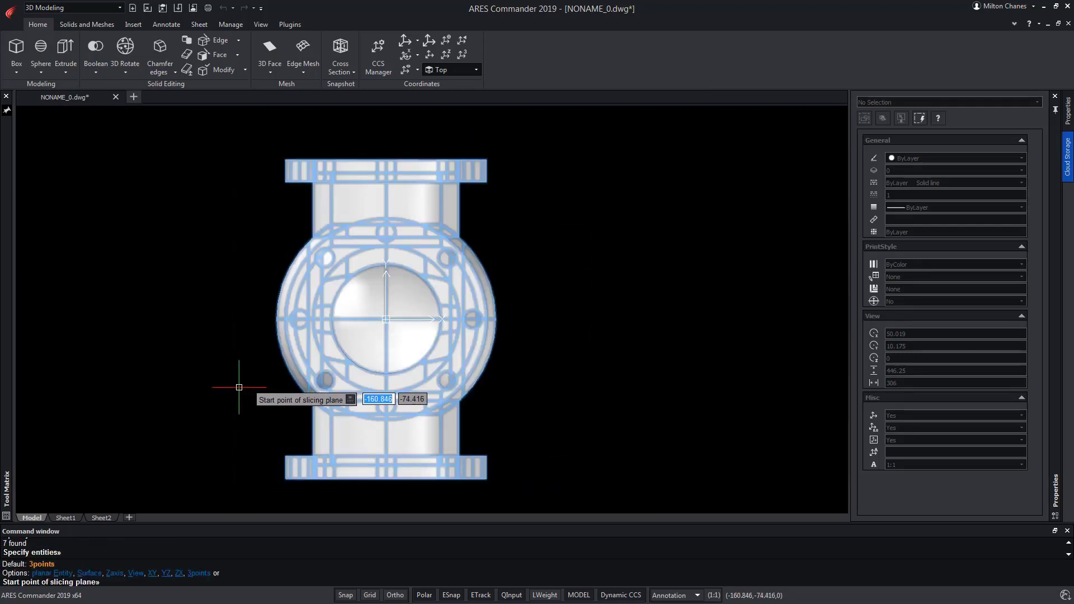
pyautogui.click(386, 319)
pyautogui.click(386, 118)
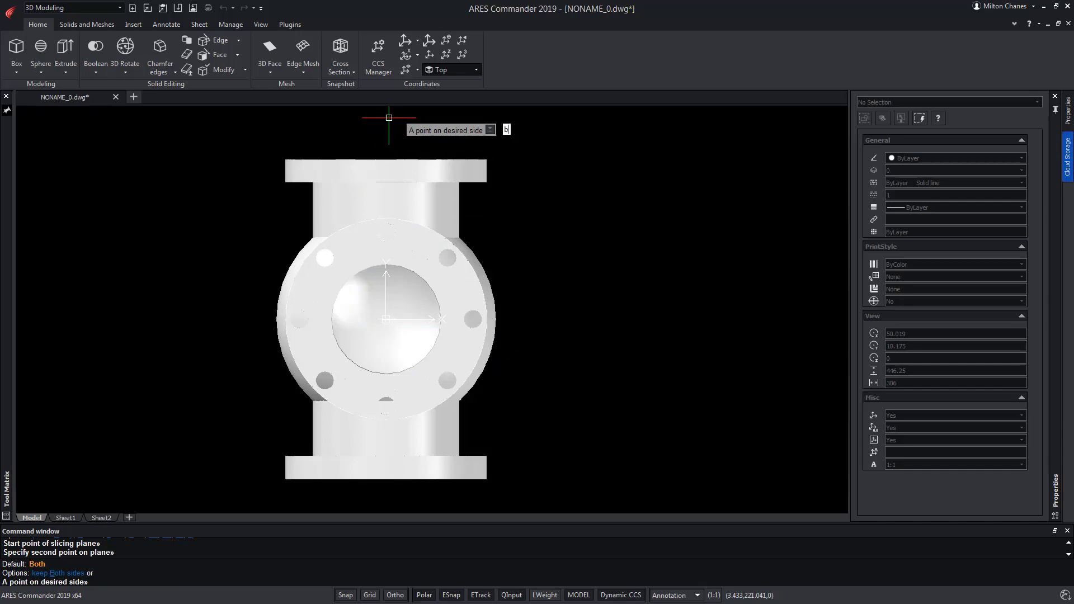
pyautogui.write('b')
pyautogui.press('Return')
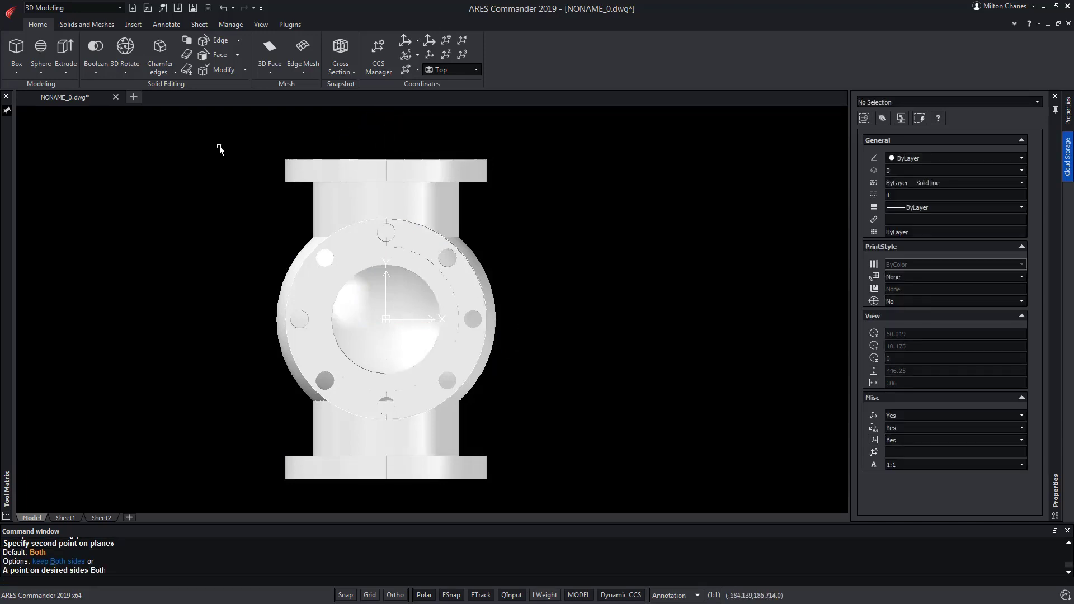
# Slice the right half horizontally through the centre, keeping both pieces.
pyautogui.click(186, 55)
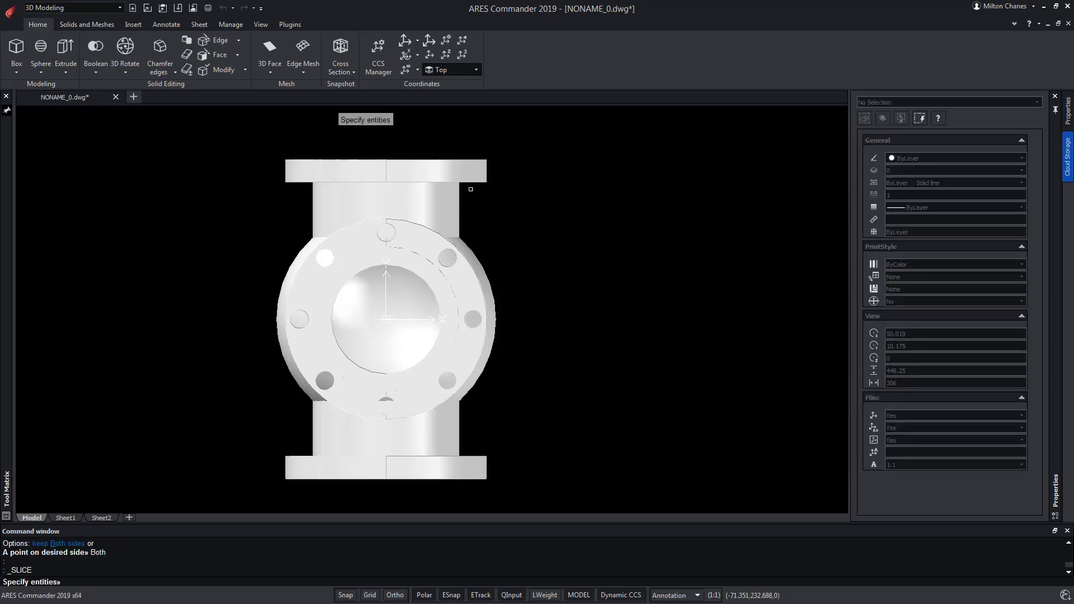
pyautogui.click(554, 116)
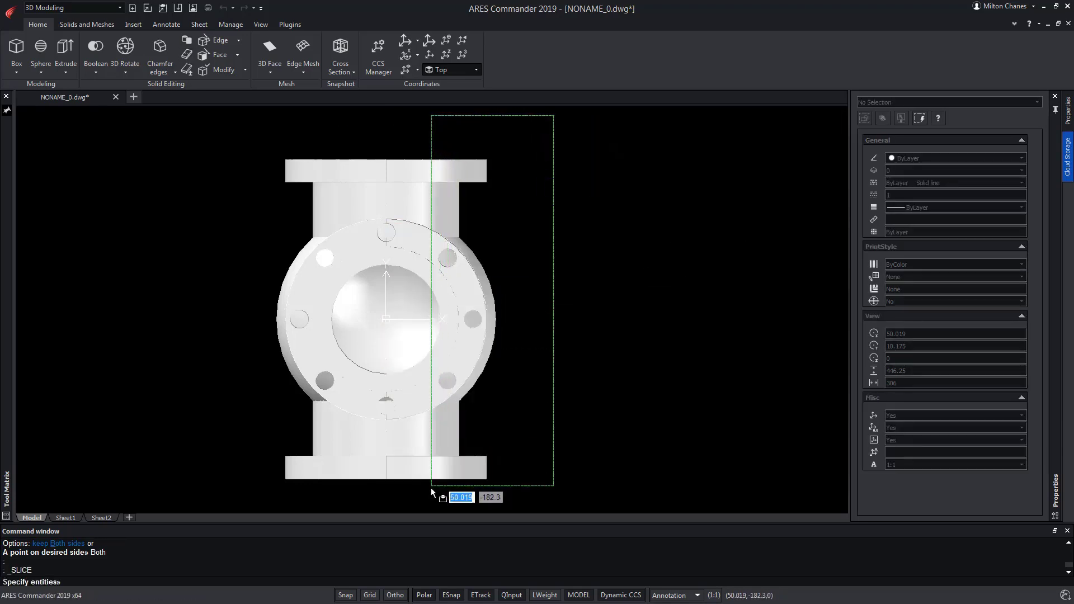
pyautogui.click(404, 489)
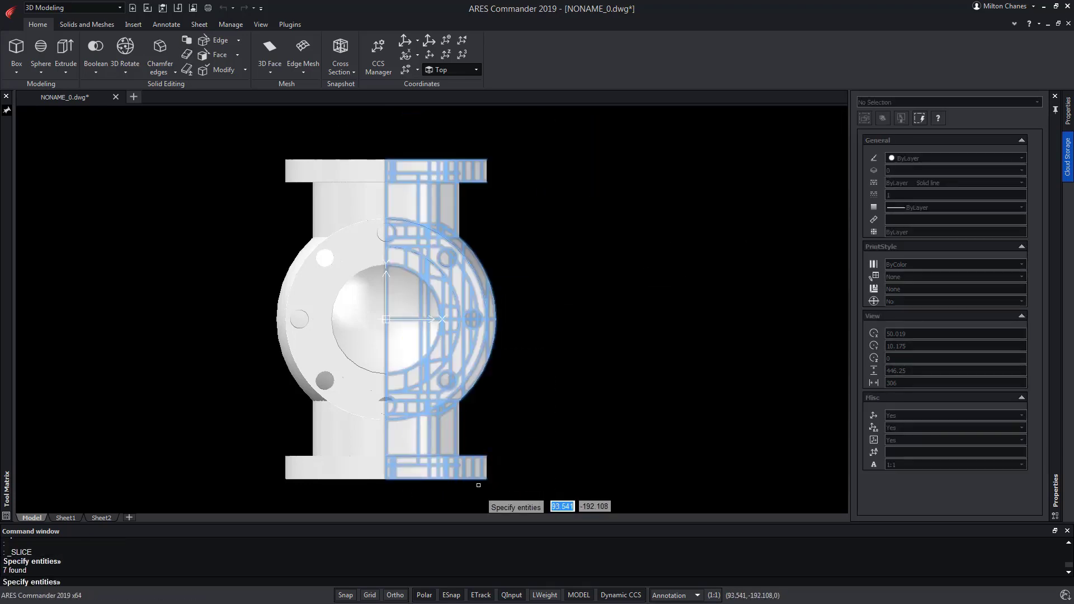
pyautogui.press('Return')
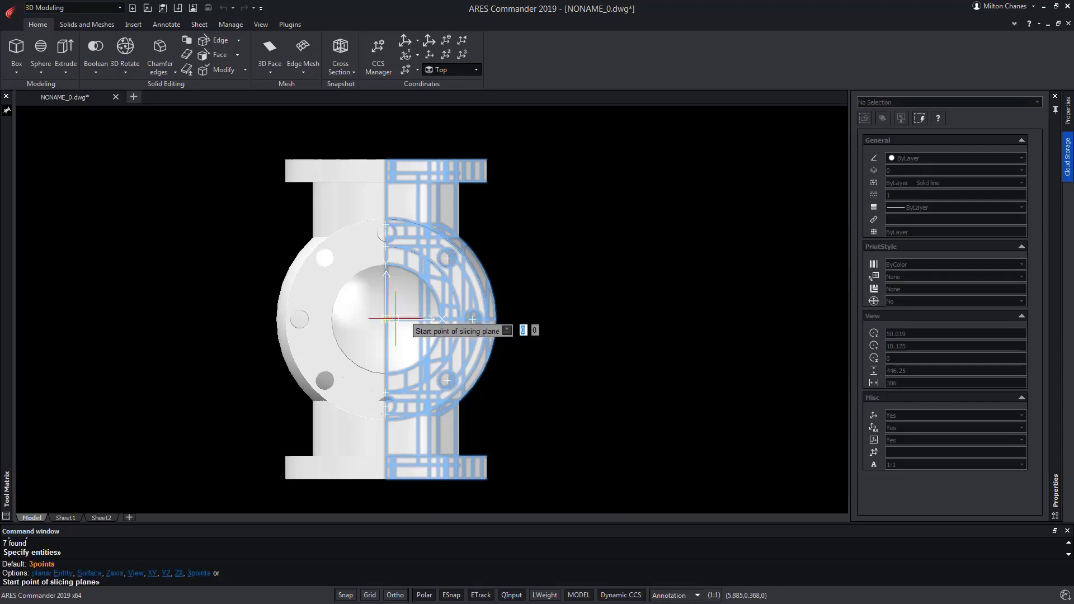
pyautogui.click(386, 319)
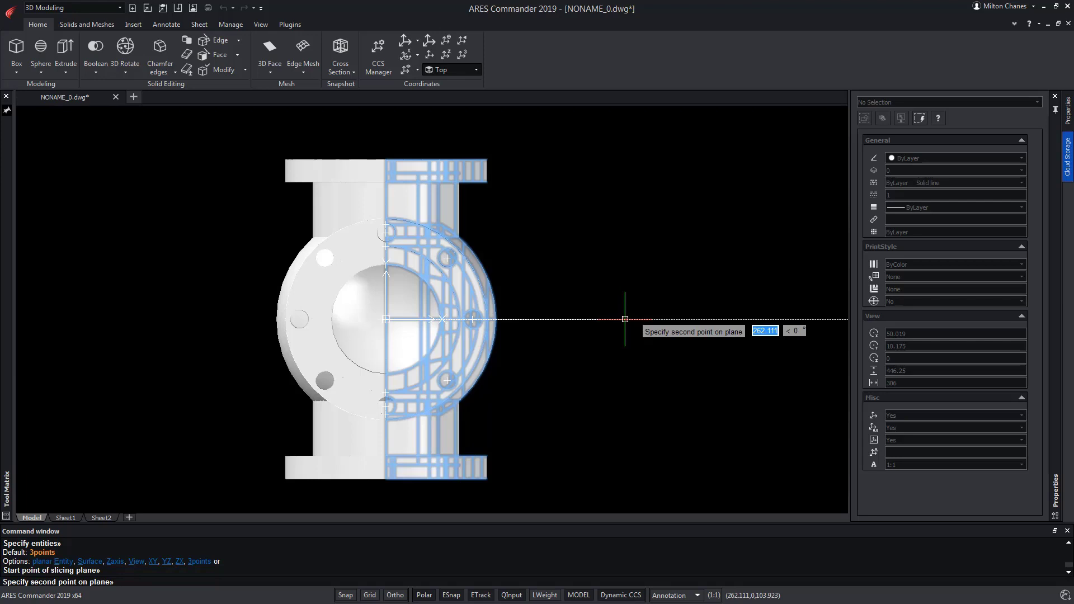
pyautogui.click(625, 319)
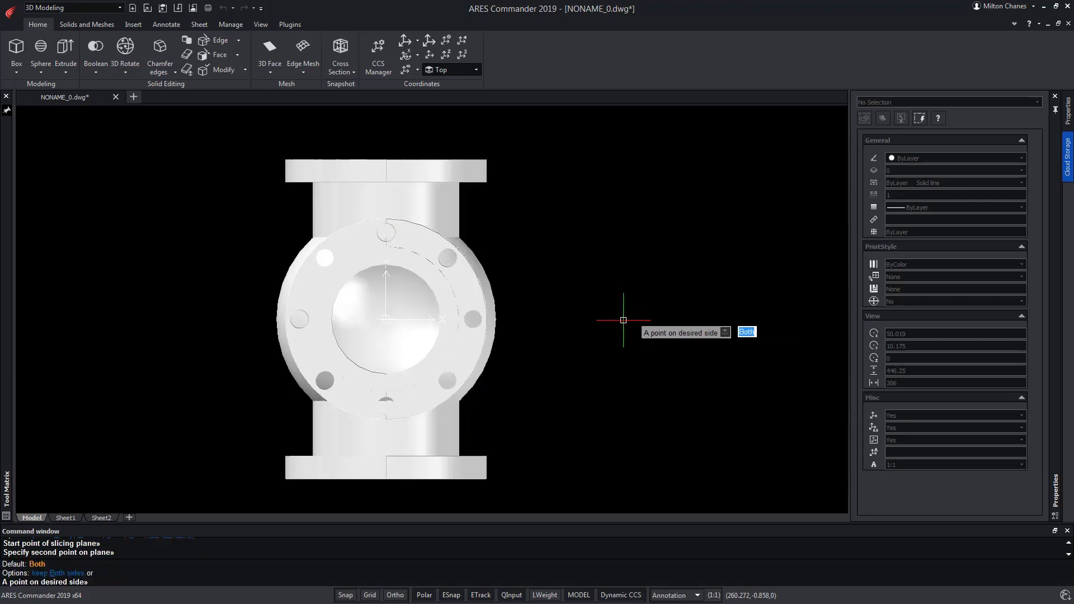
pyautogui.click(457, 398)
pyautogui.click(261, 24)
# Show the cutaway valve in SE Isometric with its cavity visible, then open Help.
pyautogui.click(129, 70)
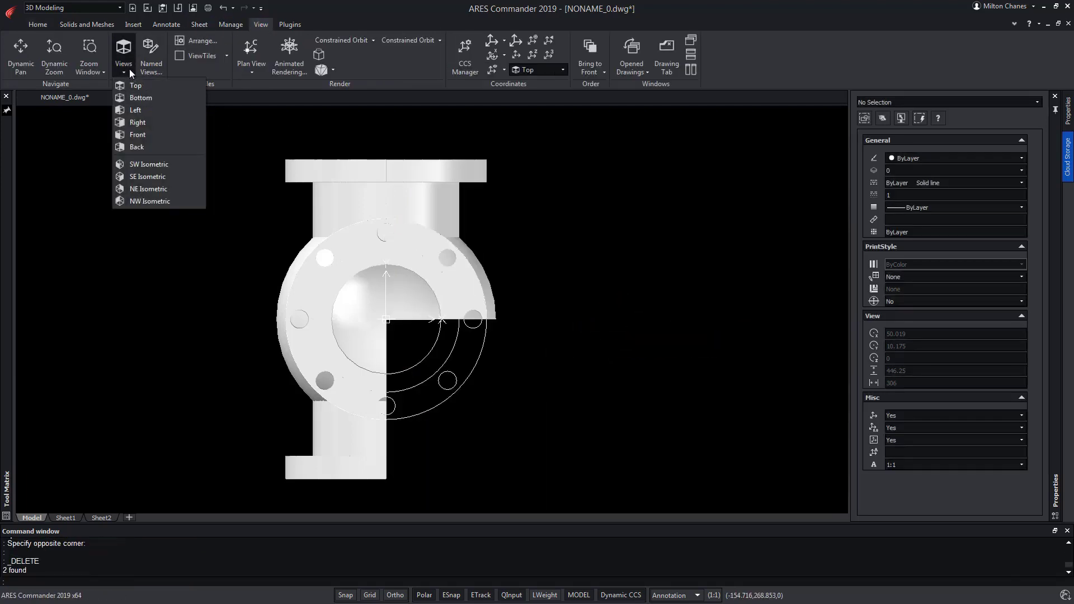
pyautogui.click(147, 177)
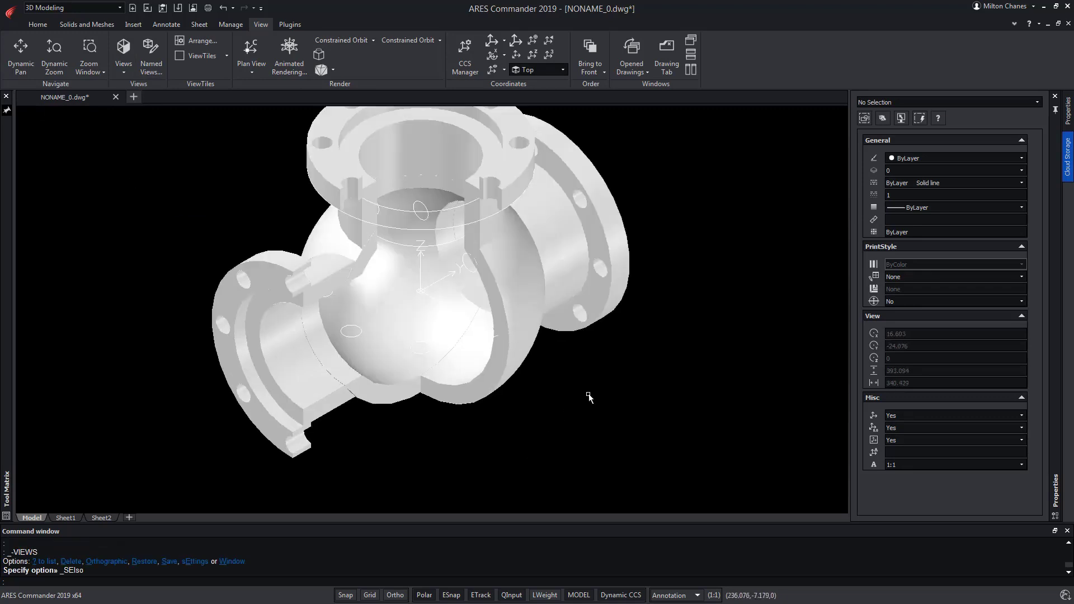
pyautogui.moveTo(423, 370)
pyautogui.keyDown('shift'); pyautogui.mouseDown(button='middle')
pyautogui.moveTo(321, 241)
pyautogui.moveTo(412, 208)
pyautogui.moveTo(456, 247)
pyautogui.moveTo(460, 311)
pyautogui.moveTo(427, 354)
pyautogui.mouseUp(button='middle'); pyautogui.keyUp('shift')
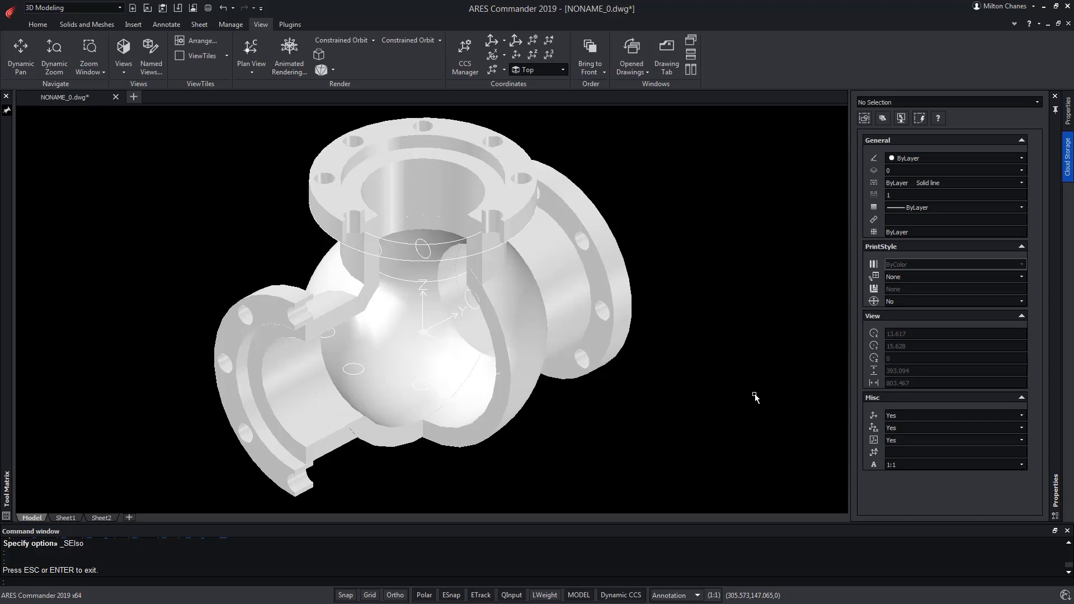
pyautogui.click(1028, 24)
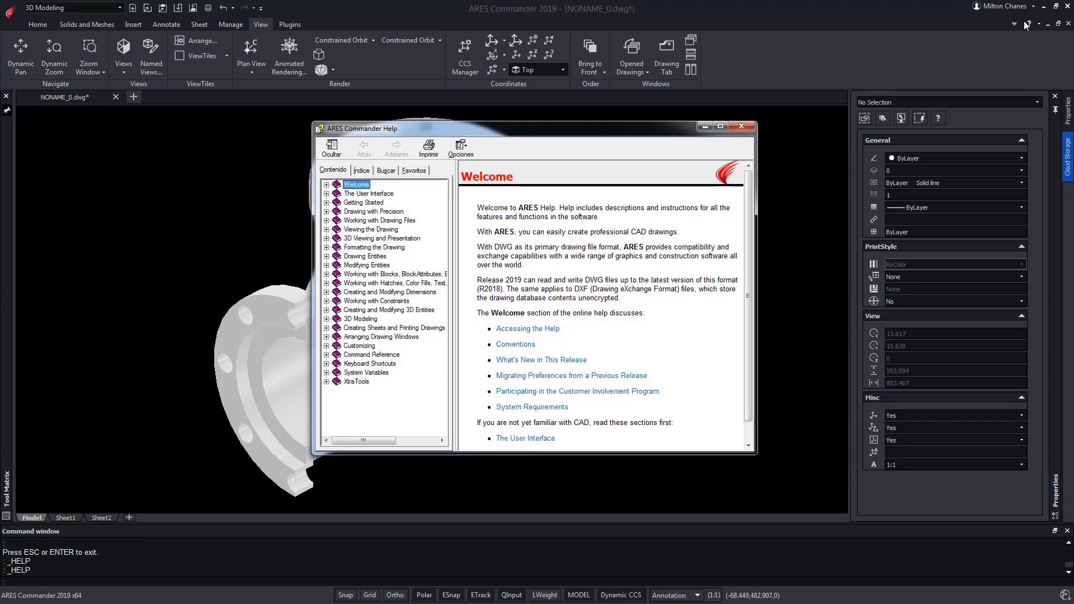